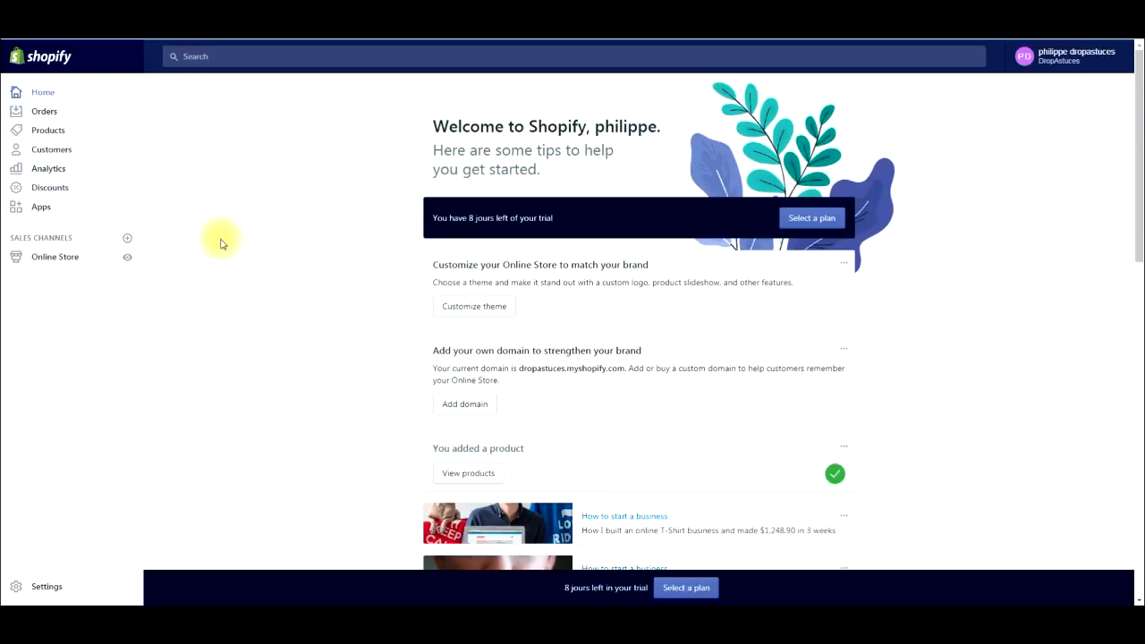
Open the t-shirt payant product from the product list and review its description, image and pricing
{"action": "left_click", "coordinate": [56, 132]}
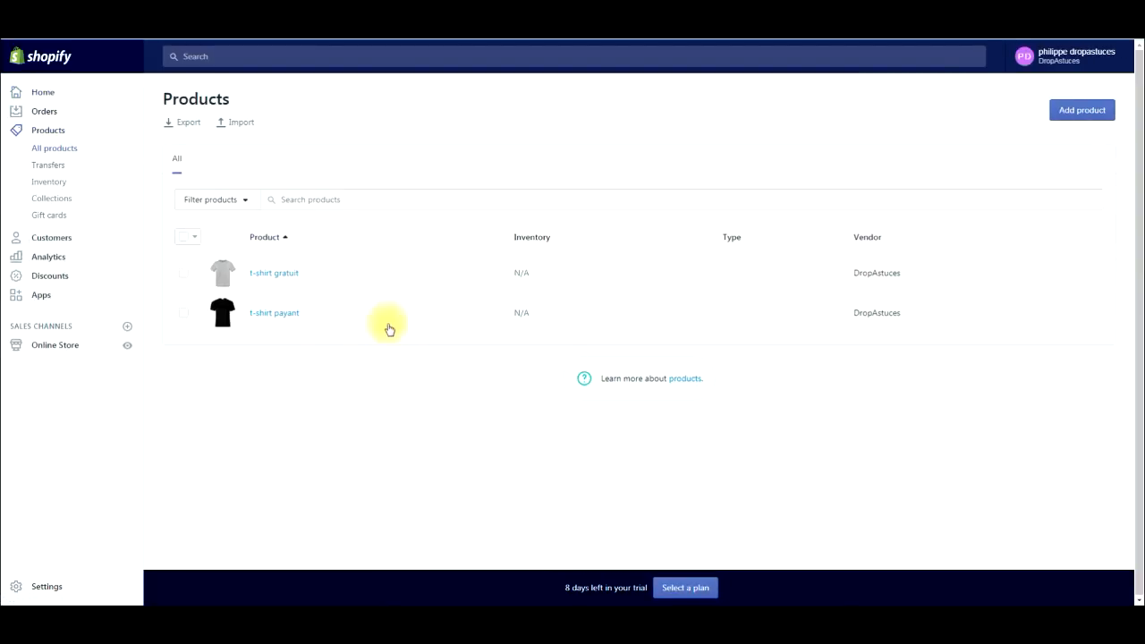
{"action": "left_click", "coordinate": [278, 316]}
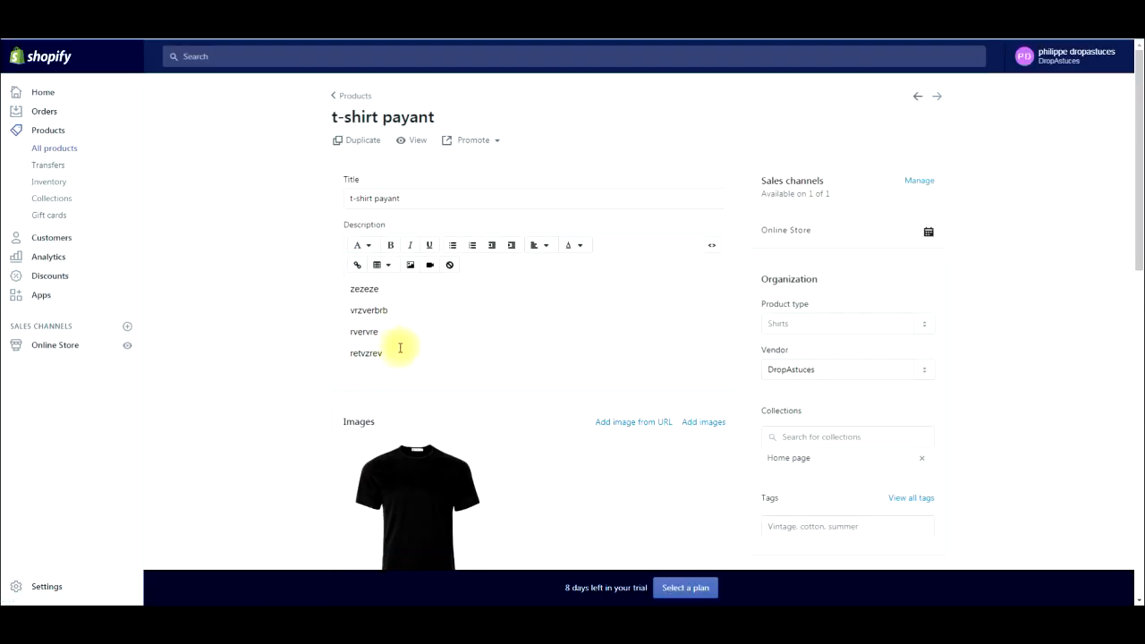
{"action": "scroll", "coordinate": [312, 335], "scroll_direction": "down", "scroll_amount": 2}
{"action": "scroll", "coordinate": [313, 339], "scroll_direction": "down", "scroll_amount": 1}
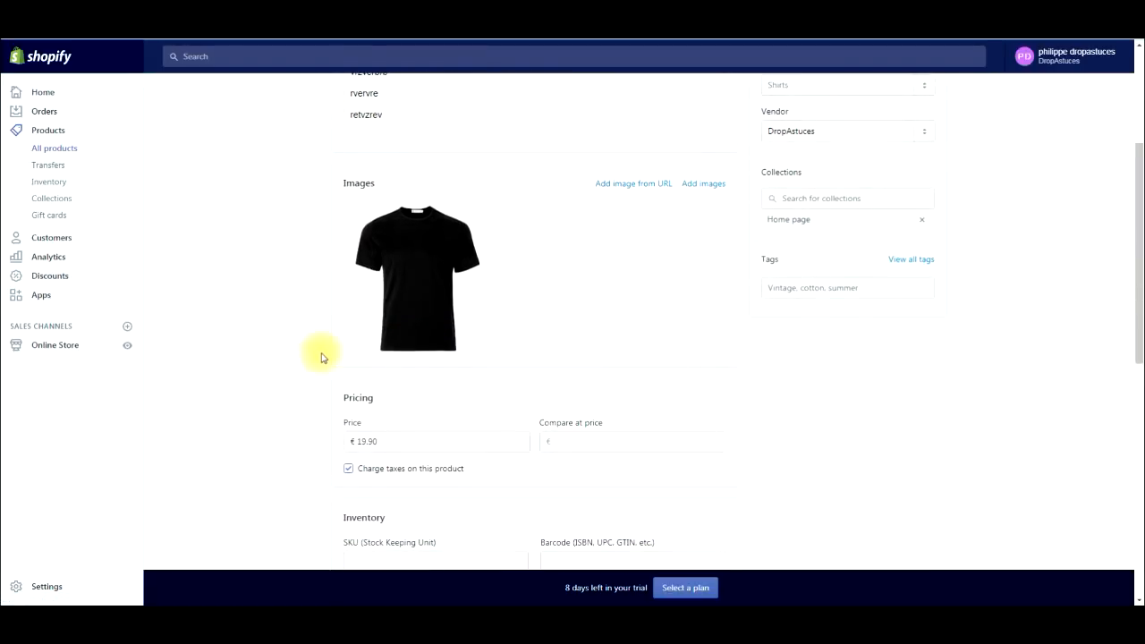
{"action": "scroll", "coordinate": [324, 340], "scroll_direction": "down", "scroll_amount": 2}
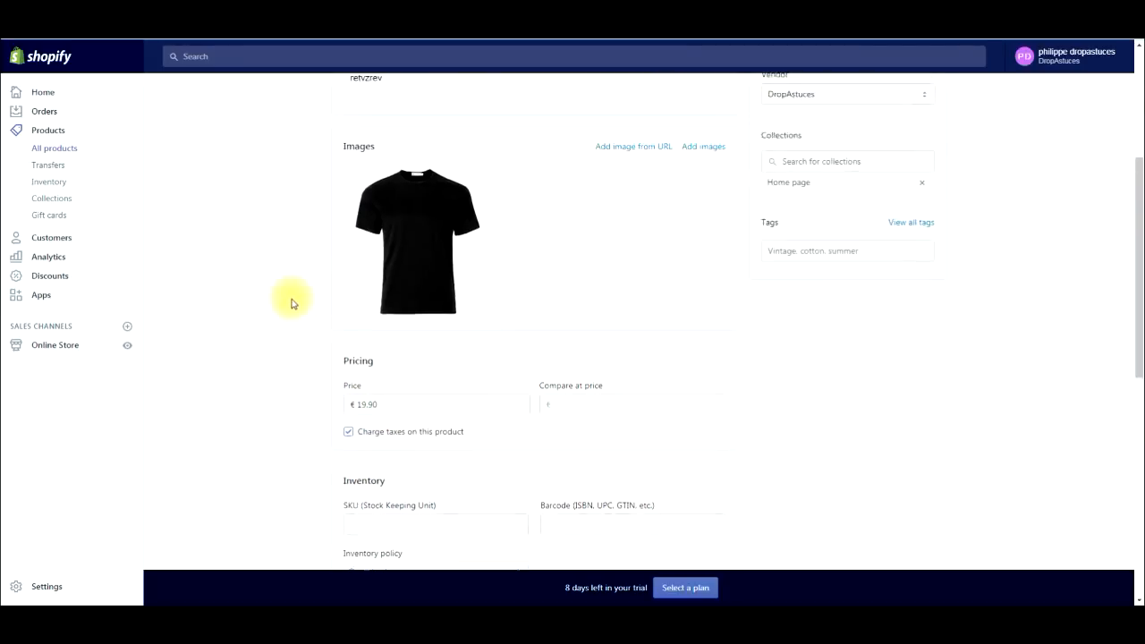
{"action": "scroll", "coordinate": [290, 300], "scroll_direction": "up", "scroll_amount": 5}
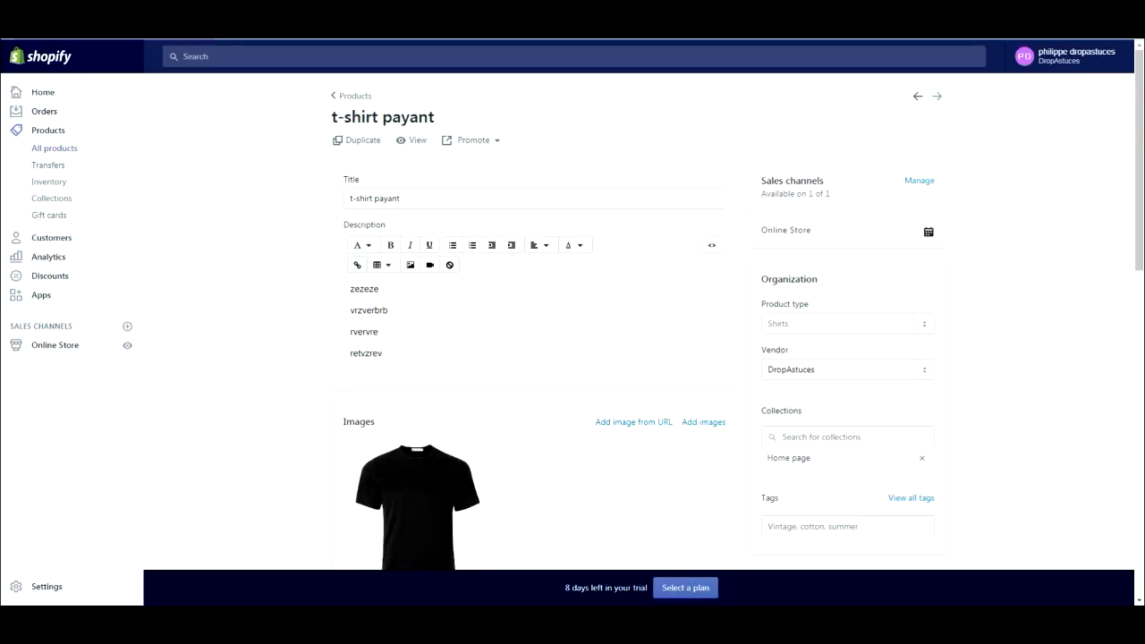
{"action": "key", "text": "alt+Left"}
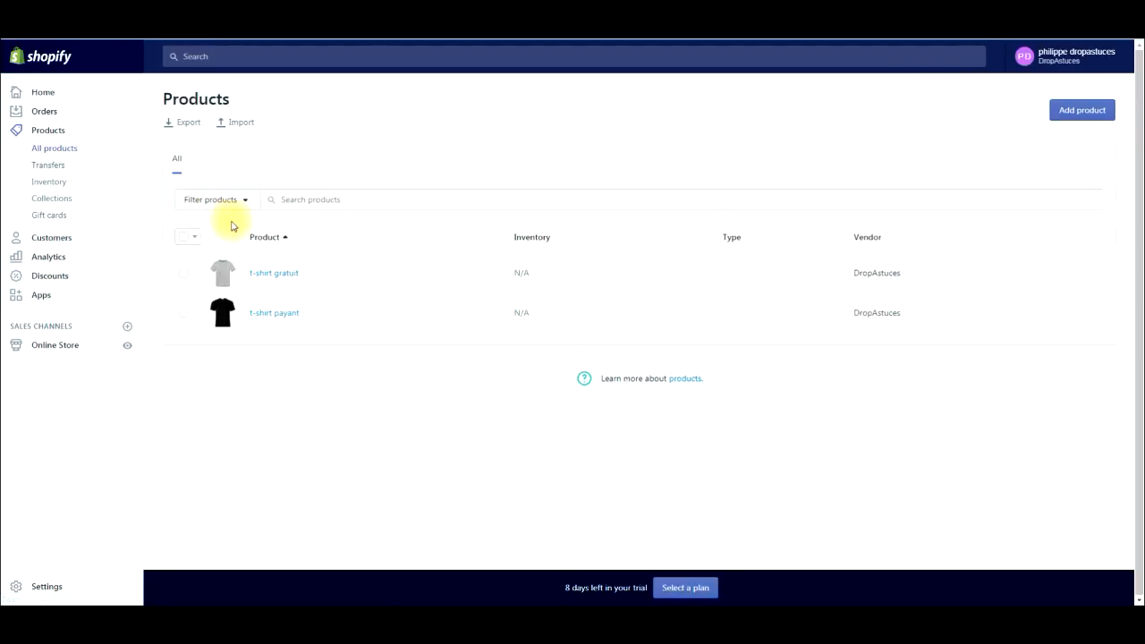
Open the t-shirt gratuit product and examine its description, image, price and compare-at price
{"action": "left_click", "coordinate": [277, 283]}
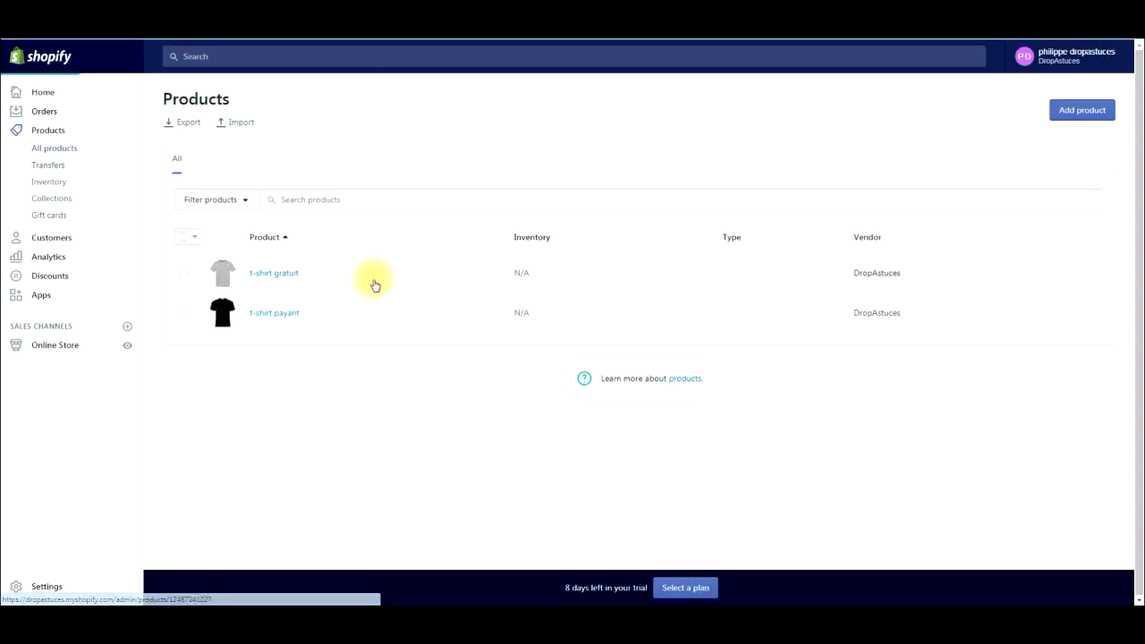
{"action": "scroll", "coordinate": [312, 299], "scroll_direction": "down", "scroll_amount": 6}
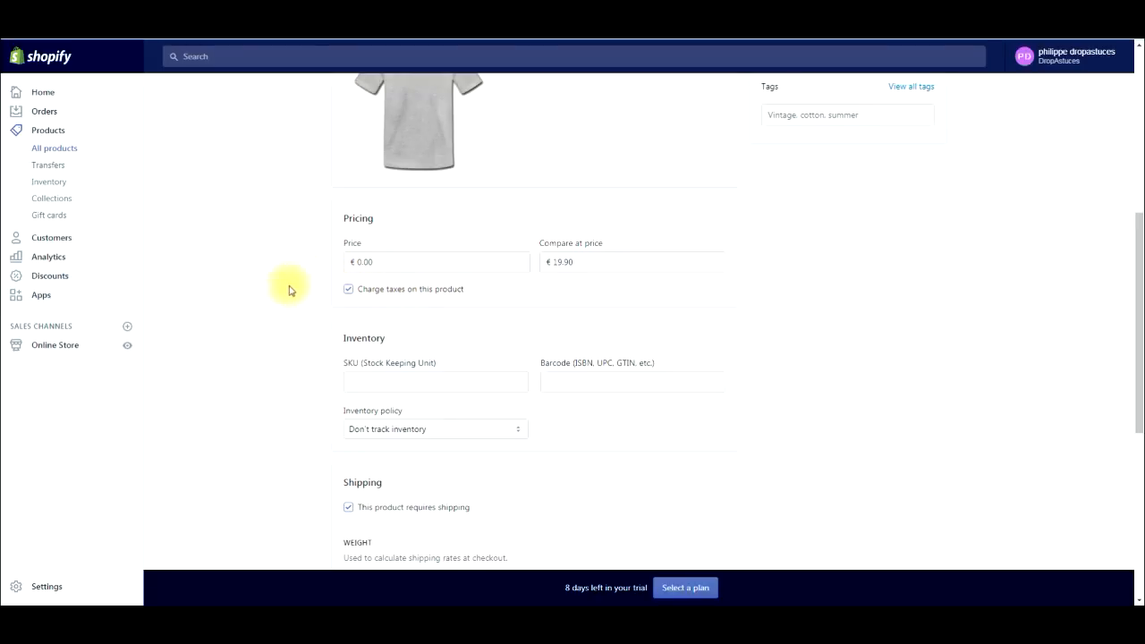
{"action": "scroll", "coordinate": [291, 288], "scroll_direction": "down", "scroll_amount": 2}
{"action": "scroll", "coordinate": [290, 291], "scroll_direction": "up", "scroll_amount": 10}
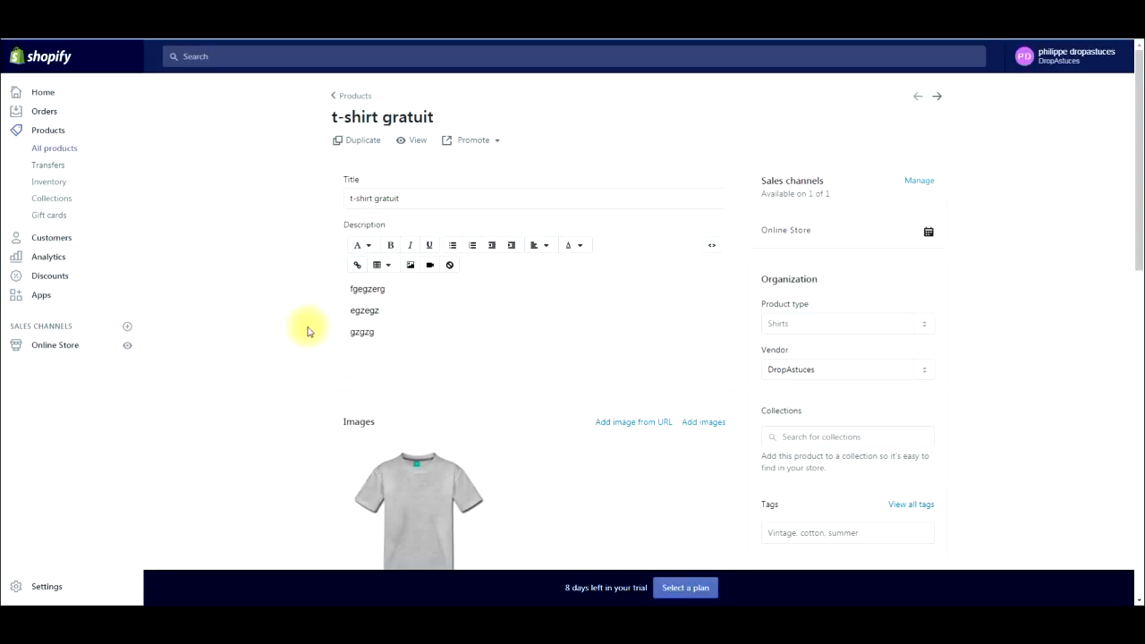
{"action": "scroll", "coordinate": [305, 331], "scroll_direction": "down", "scroll_amount": 1}
{"action": "scroll", "coordinate": [305, 331], "scroll_direction": "down", "scroll_amount": 1}
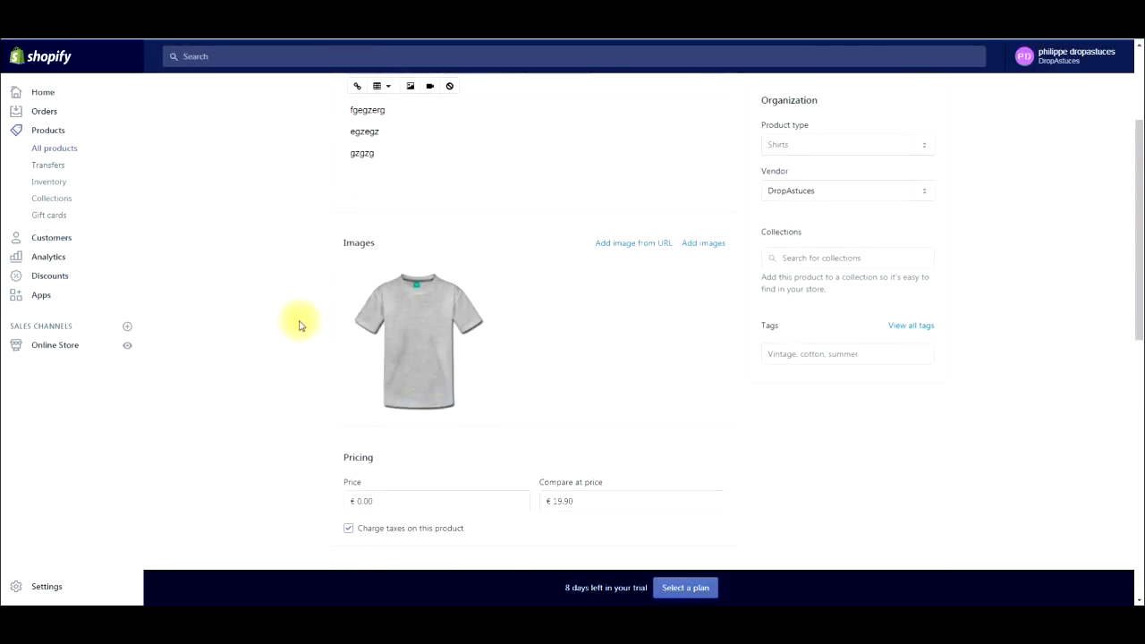
{"action": "scroll", "coordinate": [303, 328], "scroll_direction": "up", "scroll_amount": 2}
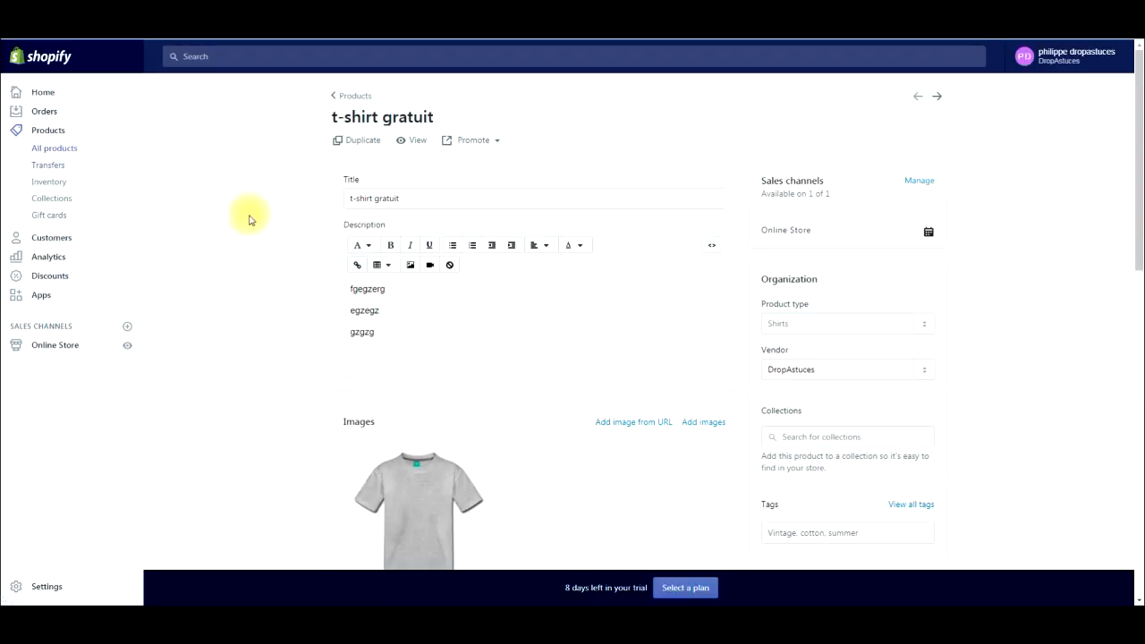
{"action": "scroll", "coordinate": [238, 247], "scroll_direction": "down", "scroll_amount": 5}
{"action": "scroll", "coordinate": [461, 327], "scroll_direction": "up", "scroll_amount": 3}
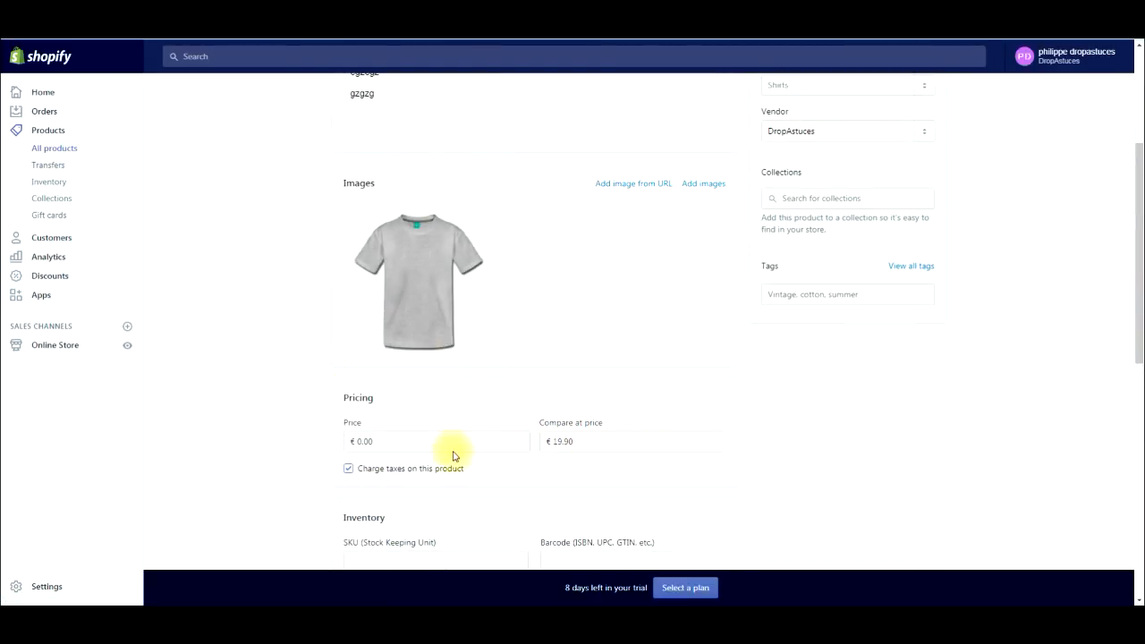
{"action": "scroll", "coordinate": [330, 438], "scroll_direction": "down", "scroll_amount": 2}
{"action": "scroll", "coordinate": [276, 355], "scroll_direction": "up", "scroll_amount": 5}
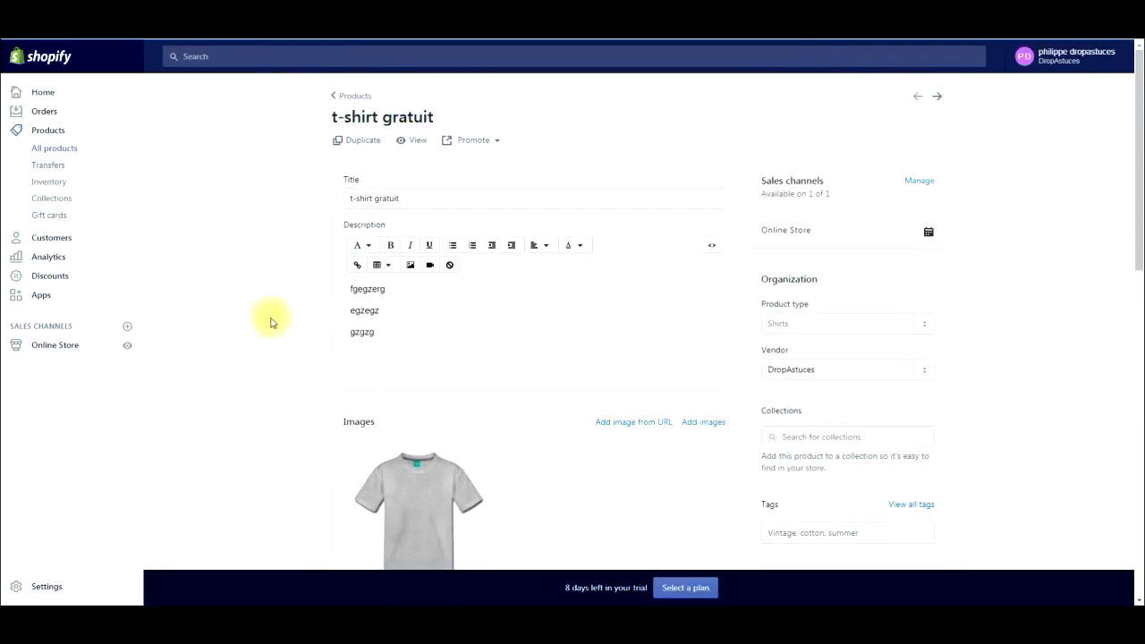
{"action": "key", "text": "alt+Left"}
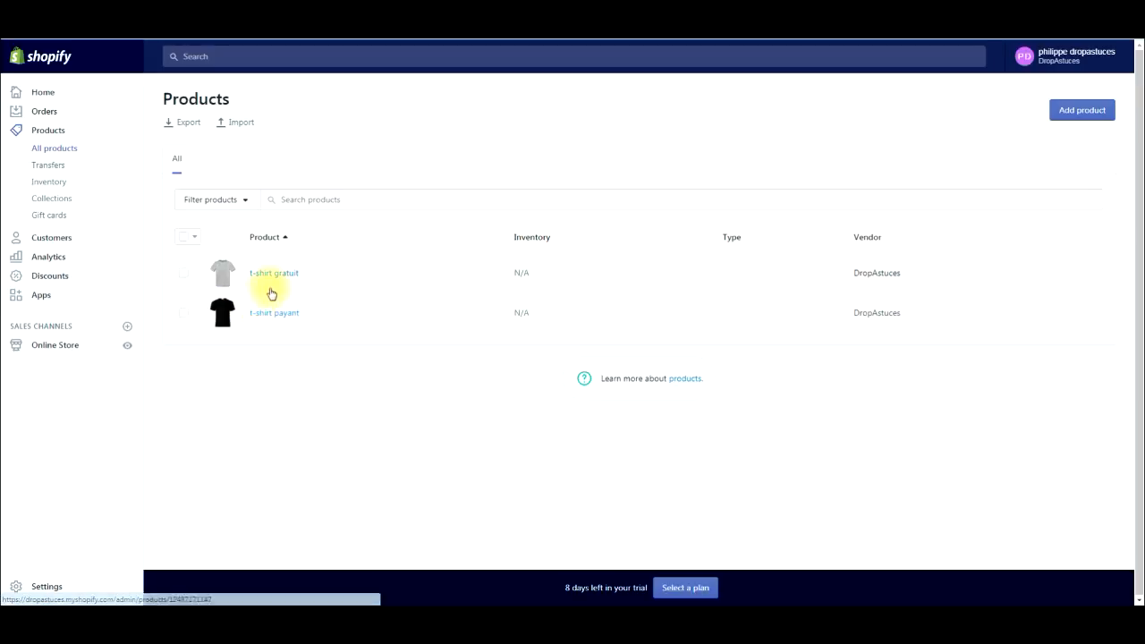
Reopen the t-shirt payant product and examine its pricing, inventory, shipping and variant settings
{"action": "left_click", "coordinate": [286, 320]}
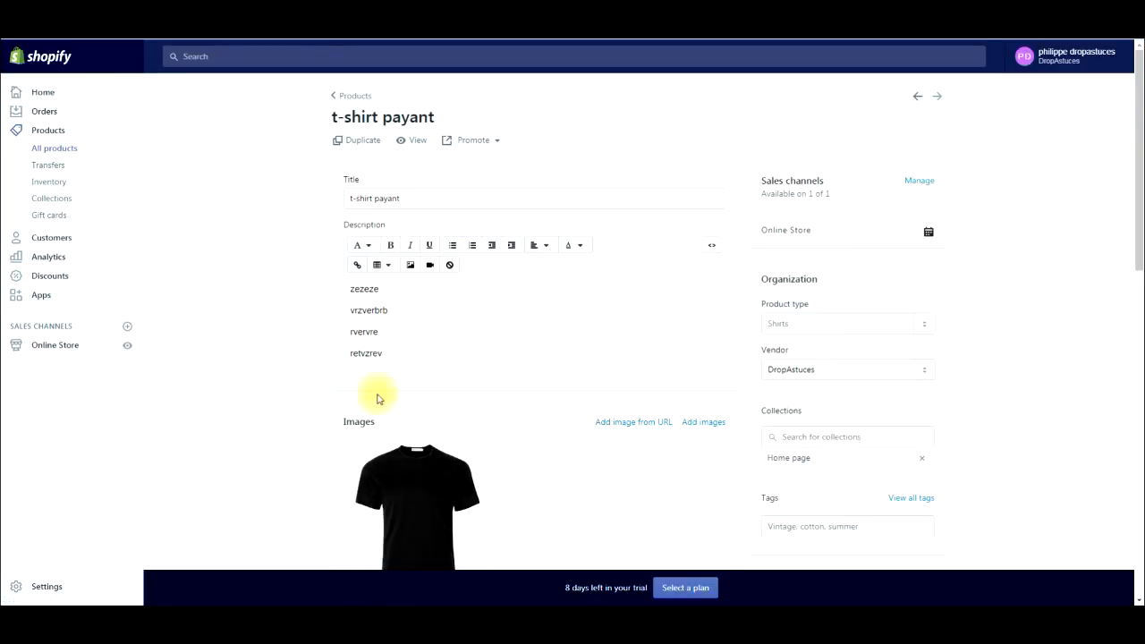
{"action": "scroll", "coordinate": [319, 324], "scroll_direction": "down", "scroll_amount": 6}
{"action": "scroll", "coordinate": [325, 331], "scroll_direction": "up", "scroll_amount": 1}
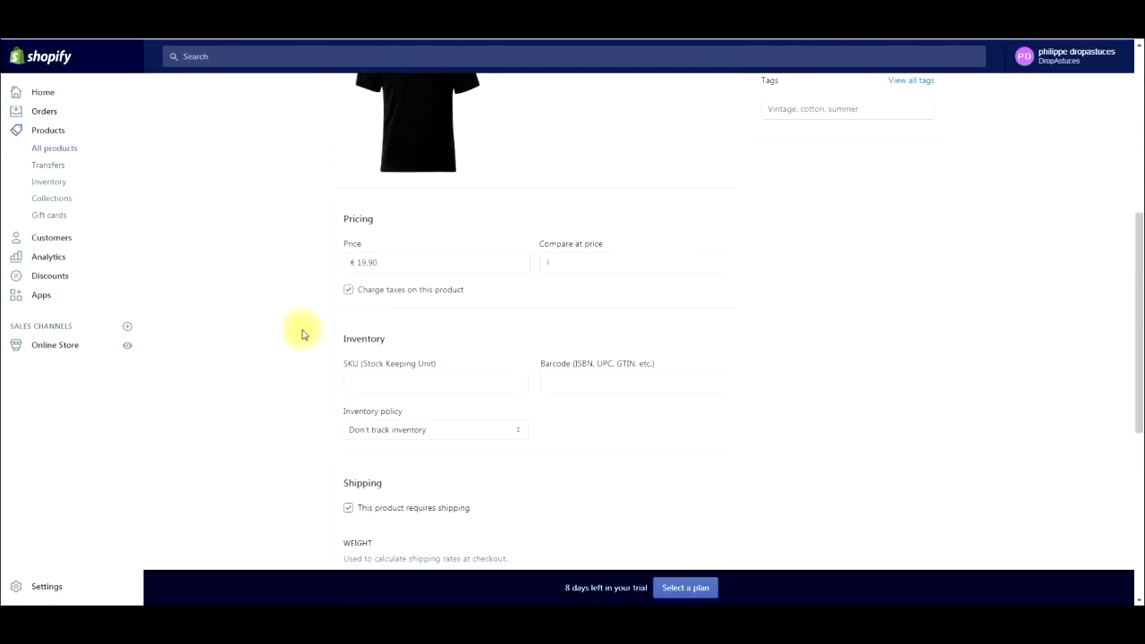
{"action": "scroll", "coordinate": [302, 332], "scroll_direction": "down", "scroll_amount": 2}
{"action": "scroll", "coordinate": [300, 331], "scroll_direction": "down", "scroll_amount": 5}
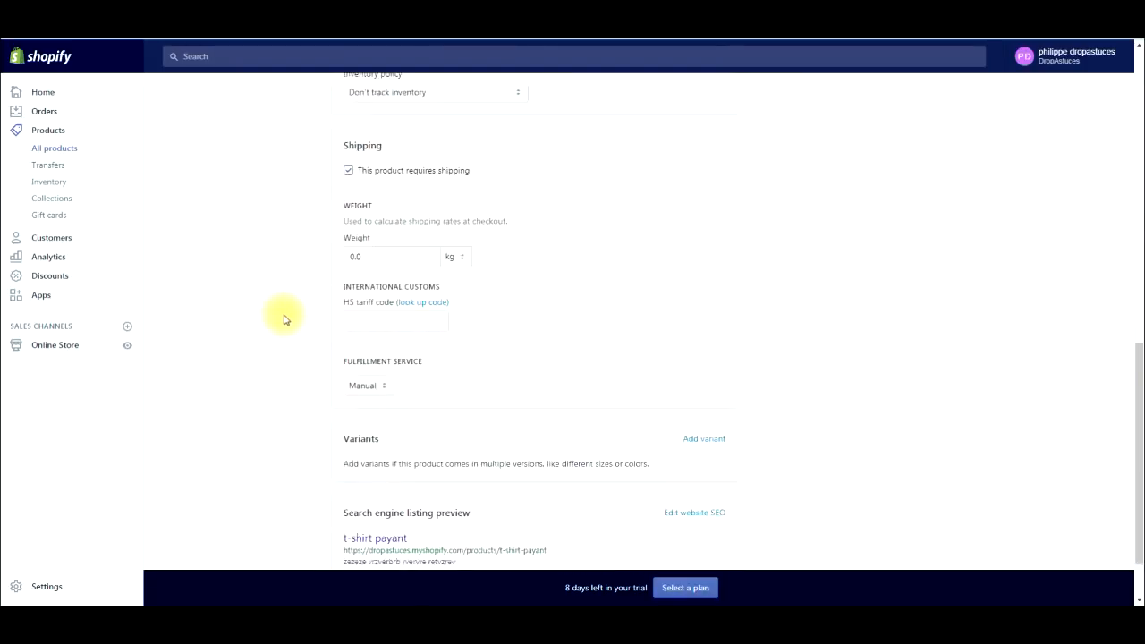
{"action": "scroll", "coordinate": [286, 319], "scroll_direction": "up", "scroll_amount": 7}
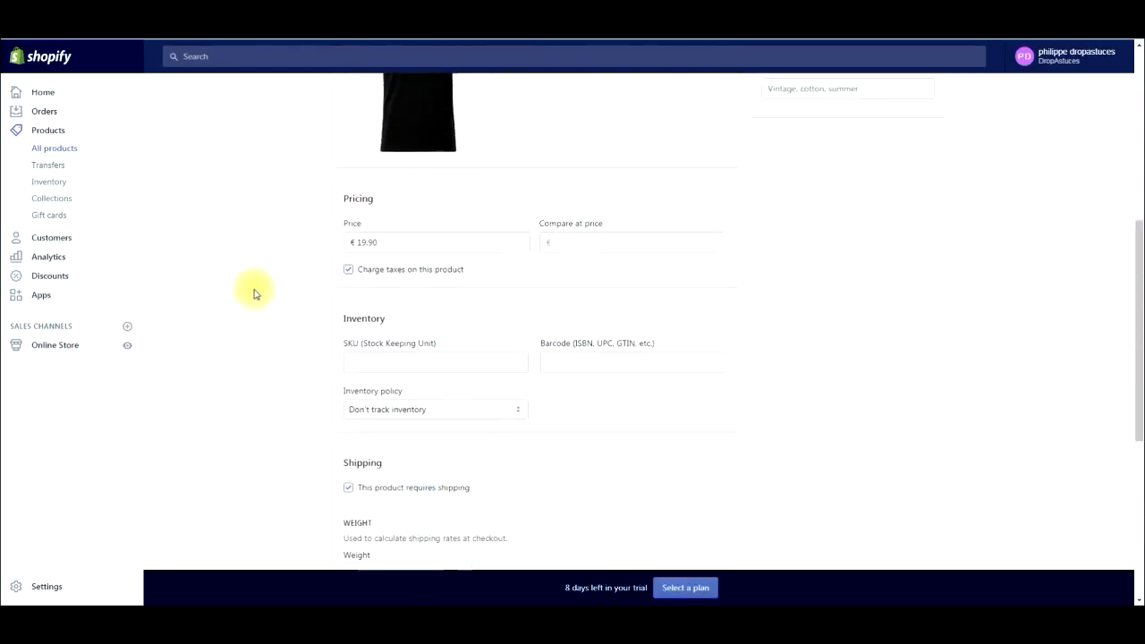
{"action": "scroll", "coordinate": [245, 285], "scroll_direction": "down", "scroll_amount": 3}
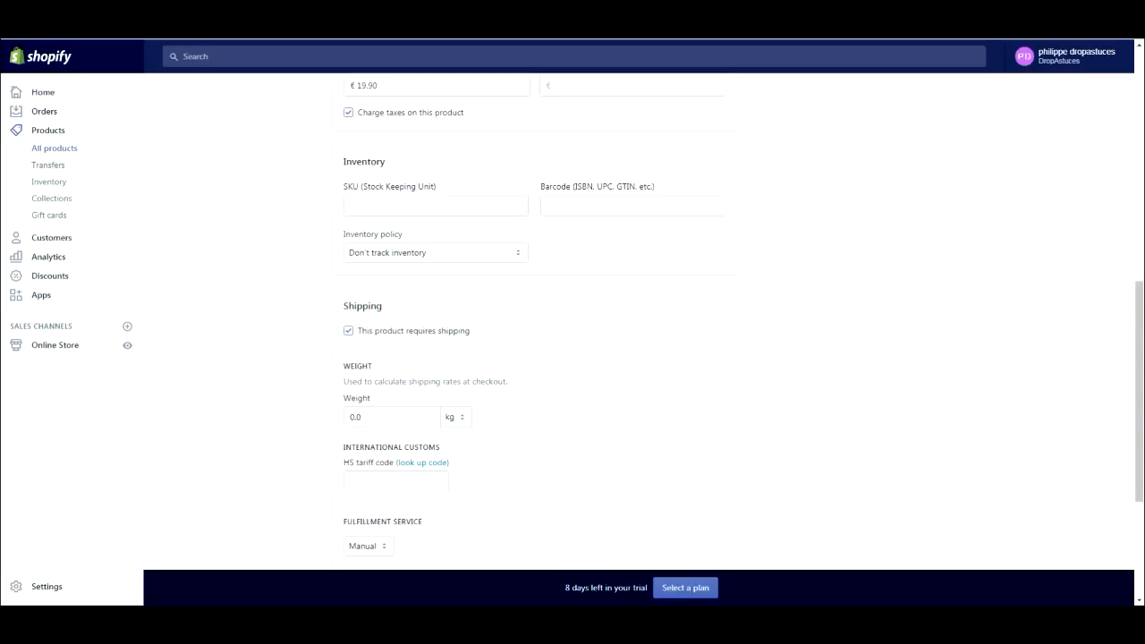
{"action": "key", "text": "alt+Left"}
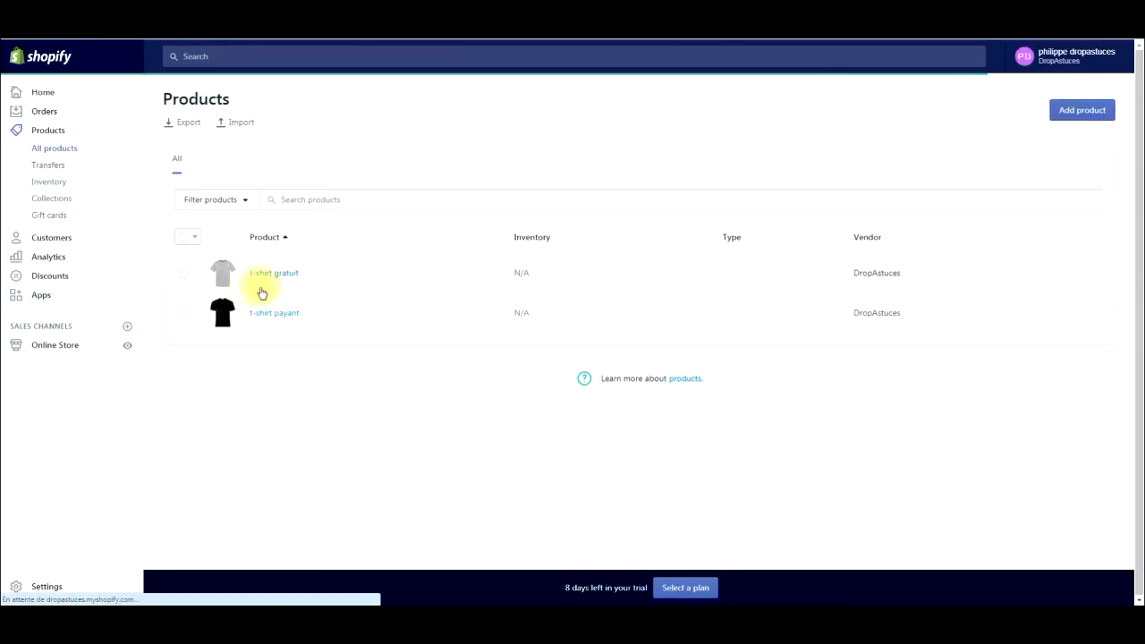
Open the t-shirt gratuit product again and go to the weight field in its shipping settings
{"action": "left_click", "coordinate": [283, 277]}
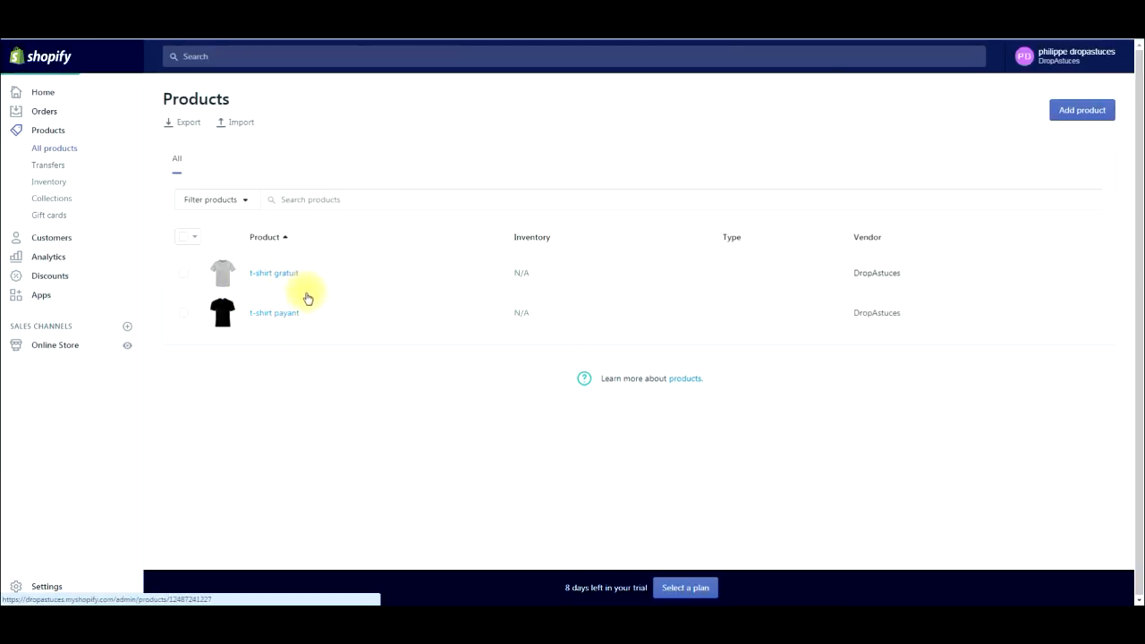
{"action": "scroll", "coordinate": [311, 325], "scroll_direction": "down", "scroll_amount": 1}
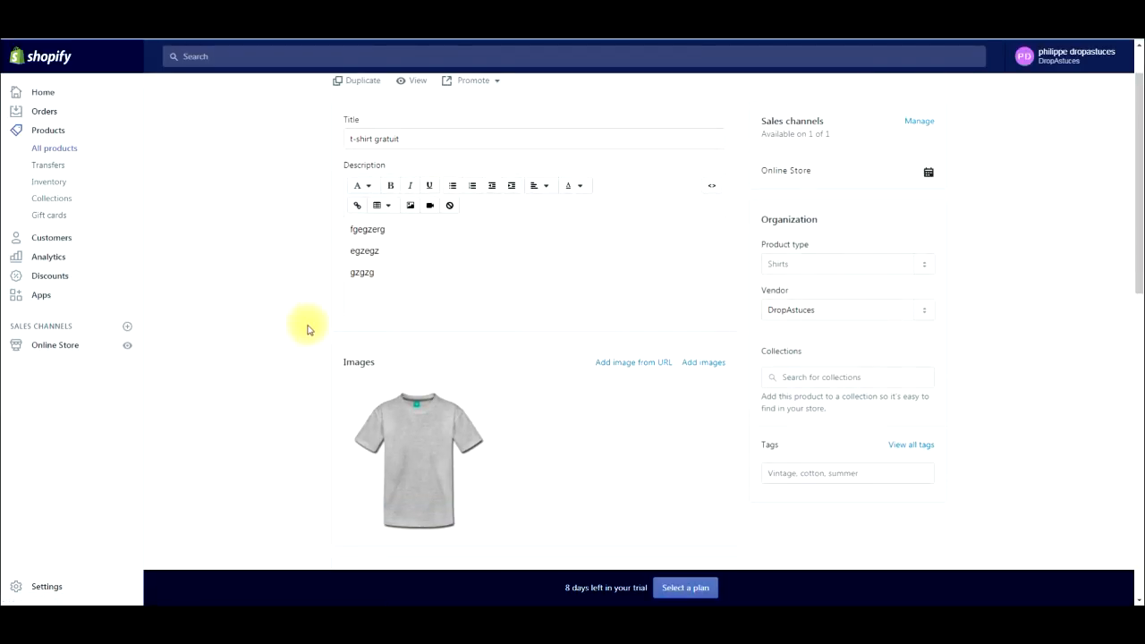
{"action": "scroll", "coordinate": [307, 329], "scroll_direction": "down", "scroll_amount": 5}
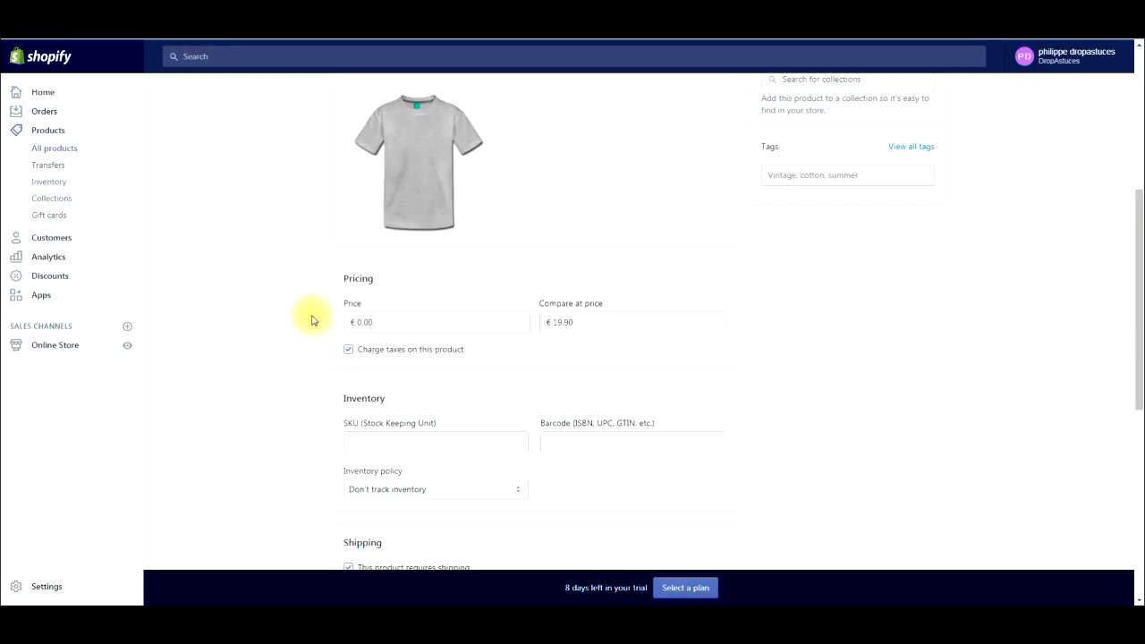
{"action": "scroll", "coordinate": [311, 321], "scroll_direction": "down", "scroll_amount": 1}
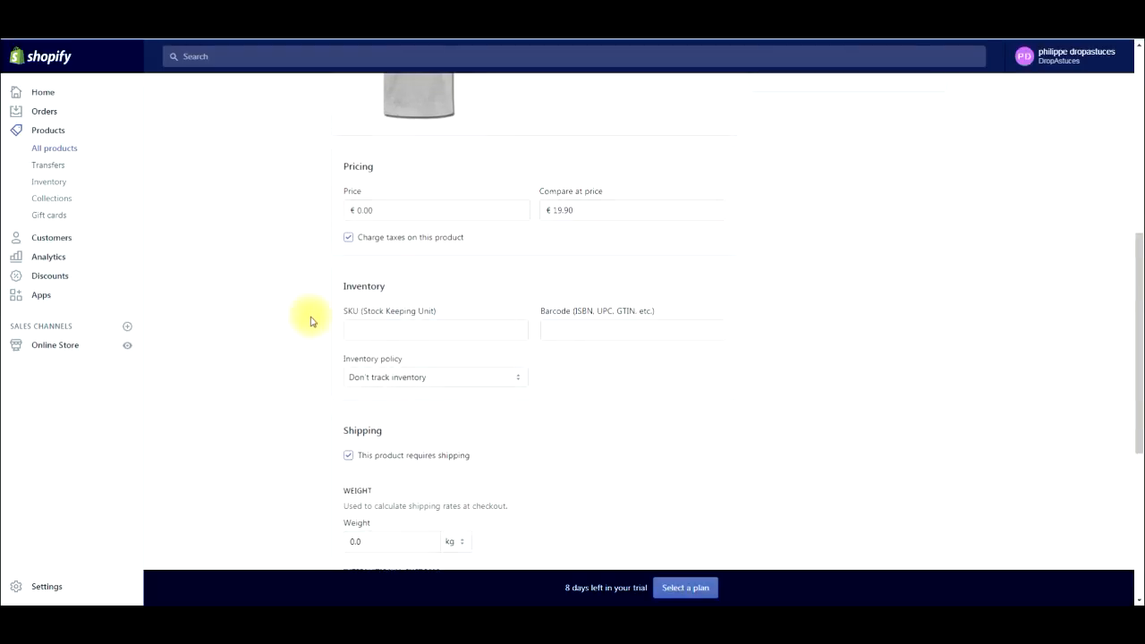
{"action": "scroll", "coordinate": [311, 320], "scroll_direction": "up", "scroll_amount": 2}
{"action": "scroll", "coordinate": [310, 323], "scroll_direction": "down", "scroll_amount": 2}
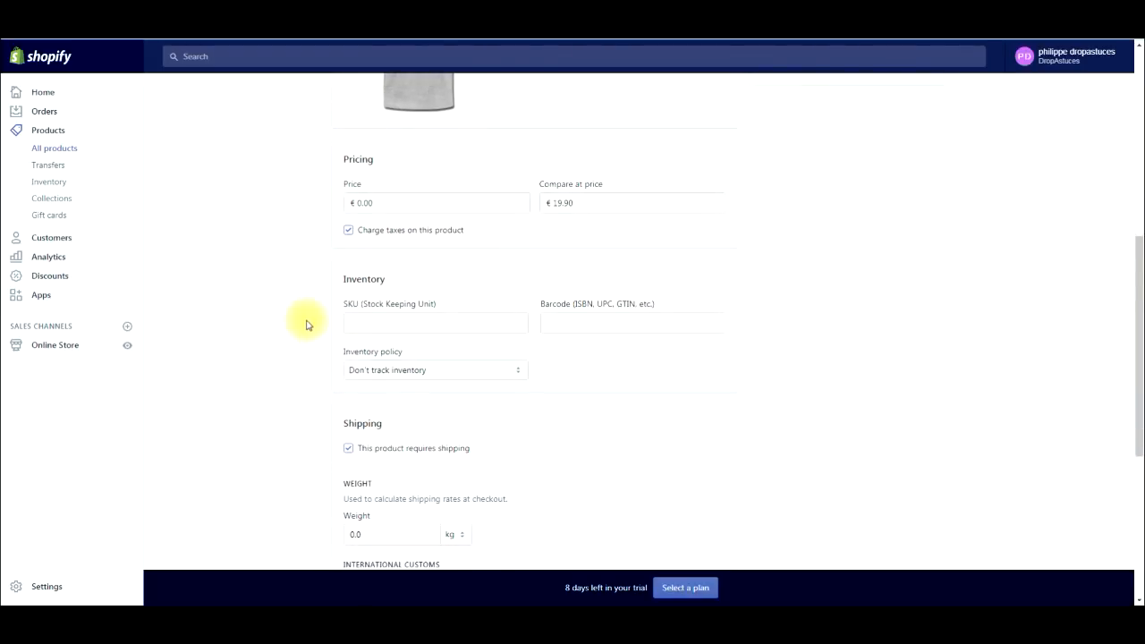
{"action": "scroll", "coordinate": [304, 324], "scroll_direction": "down", "scroll_amount": 1}
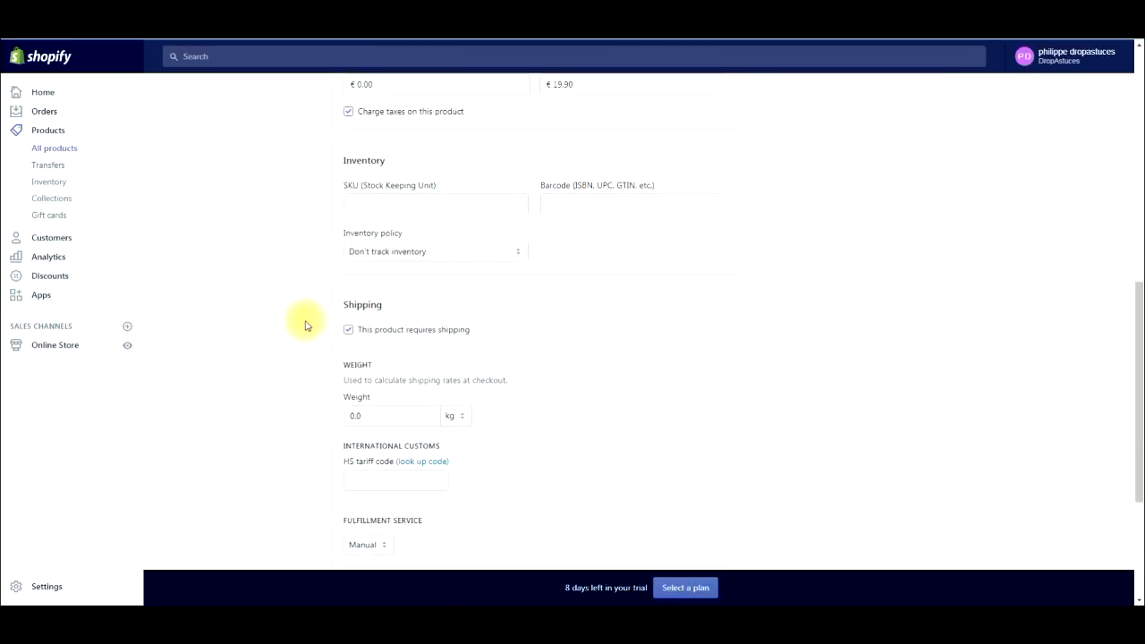
{"action": "left_click", "coordinate": [368, 415]}
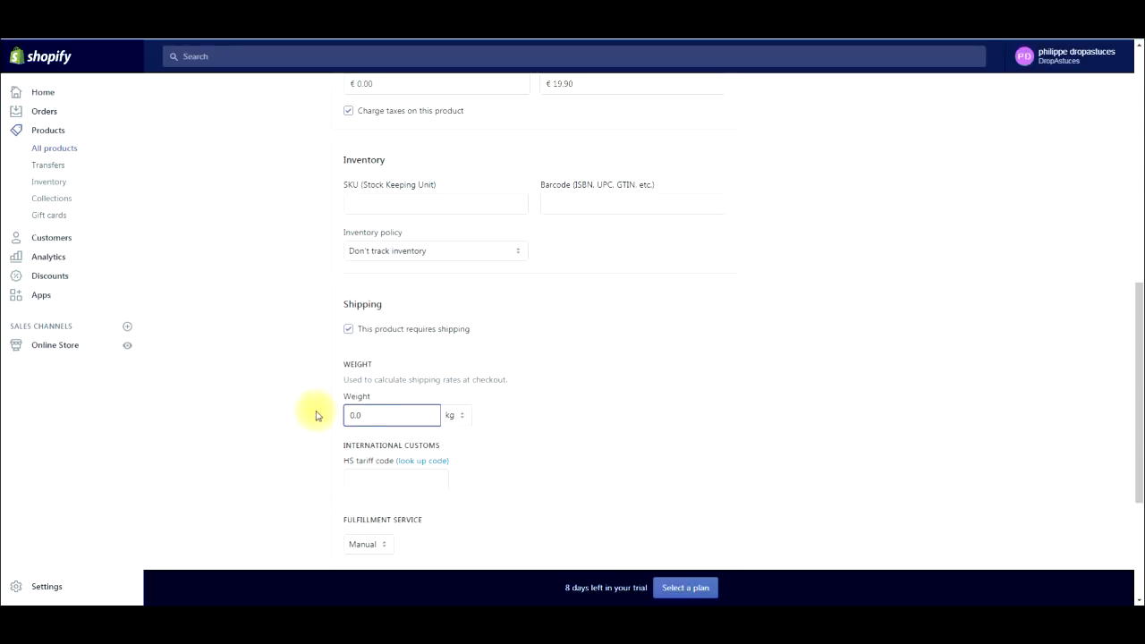
Compare the t-shirt gratuit's price and compare-at price with its inventory and shipping weight settings
{"action": "scroll", "coordinate": [315, 415], "scroll_direction": "up", "scroll_amount": 2}
{"action": "scroll", "coordinate": [315, 415], "scroll_direction": "down", "scroll_amount": 2}
{"action": "scroll", "coordinate": [315, 414], "scroll_direction": "up", "scroll_amount": 1}
{"action": "scroll", "coordinate": [315, 414], "scroll_direction": "up", "scroll_amount": 1}
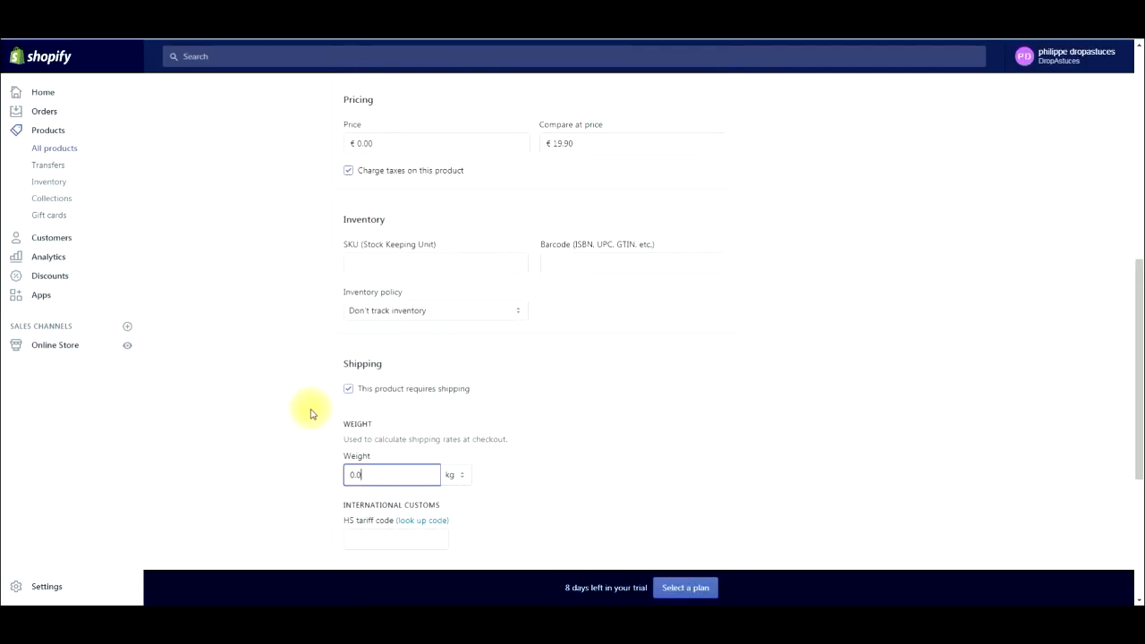
{"action": "scroll", "coordinate": [312, 414], "scroll_direction": "up", "scroll_amount": 2}
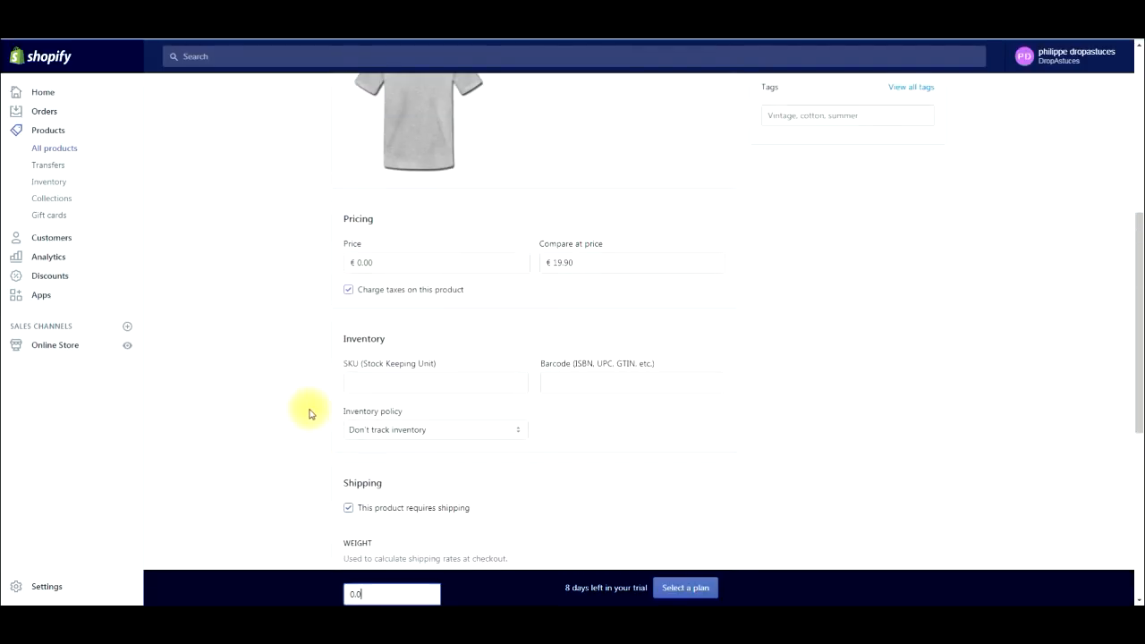
{"action": "scroll", "coordinate": [310, 414], "scroll_direction": "up", "scroll_amount": 1}
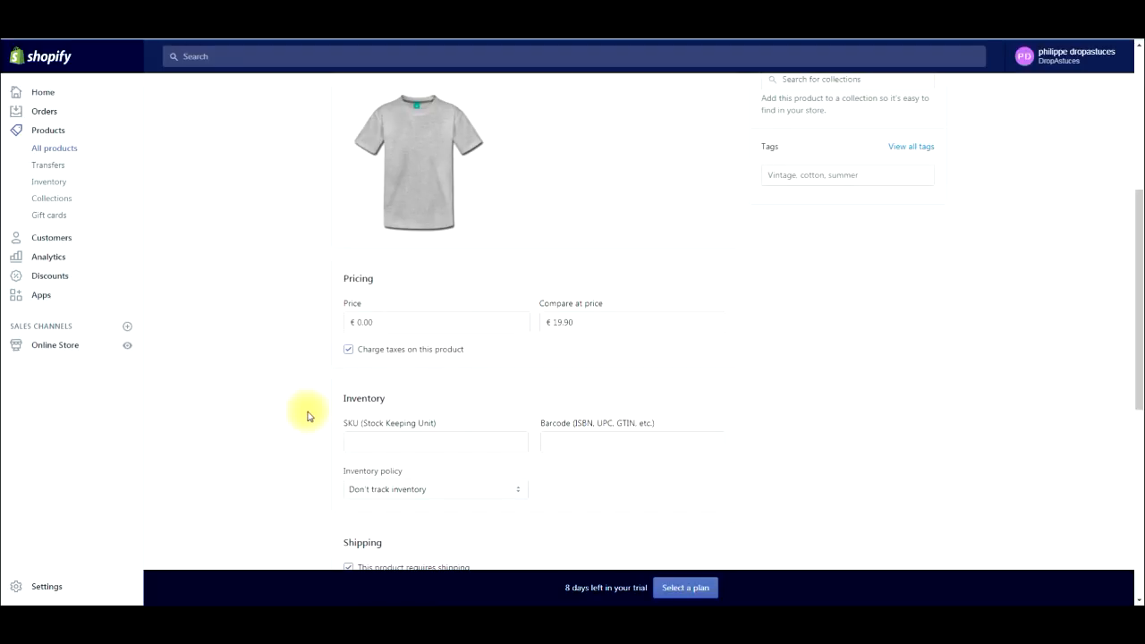
{"action": "scroll", "coordinate": [306, 418], "scroll_direction": "down", "scroll_amount": 1}
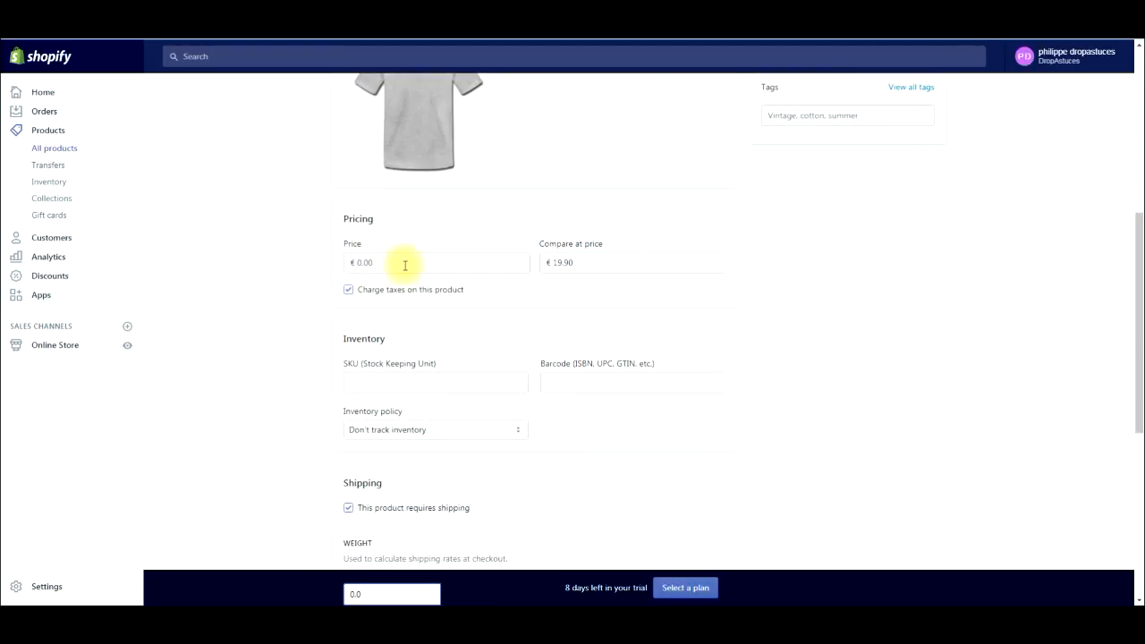
{"action": "scroll", "coordinate": [291, 313], "scroll_direction": "down", "scroll_amount": 3}
{"action": "scroll", "coordinate": [292, 338], "scroll_direction": "down", "scroll_amount": 1}
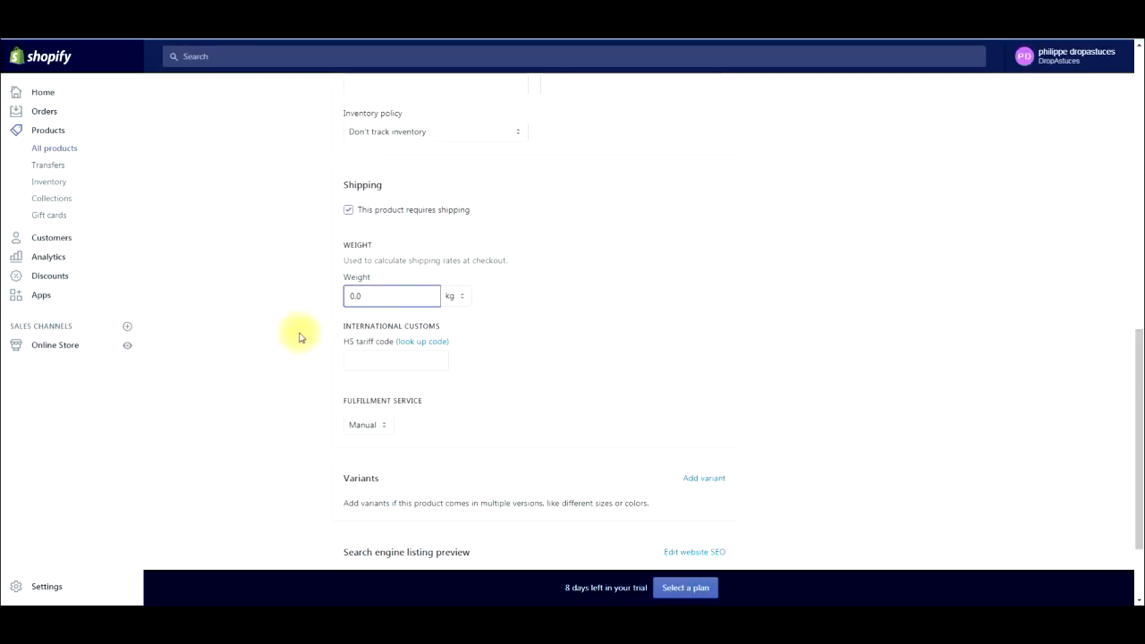
Set the t-shirt gratuit's shipping weight to 1 kg and save the product
{"action": "left_click_drag", "start_coordinate": [380, 296], "coordinate": [349, 303]}
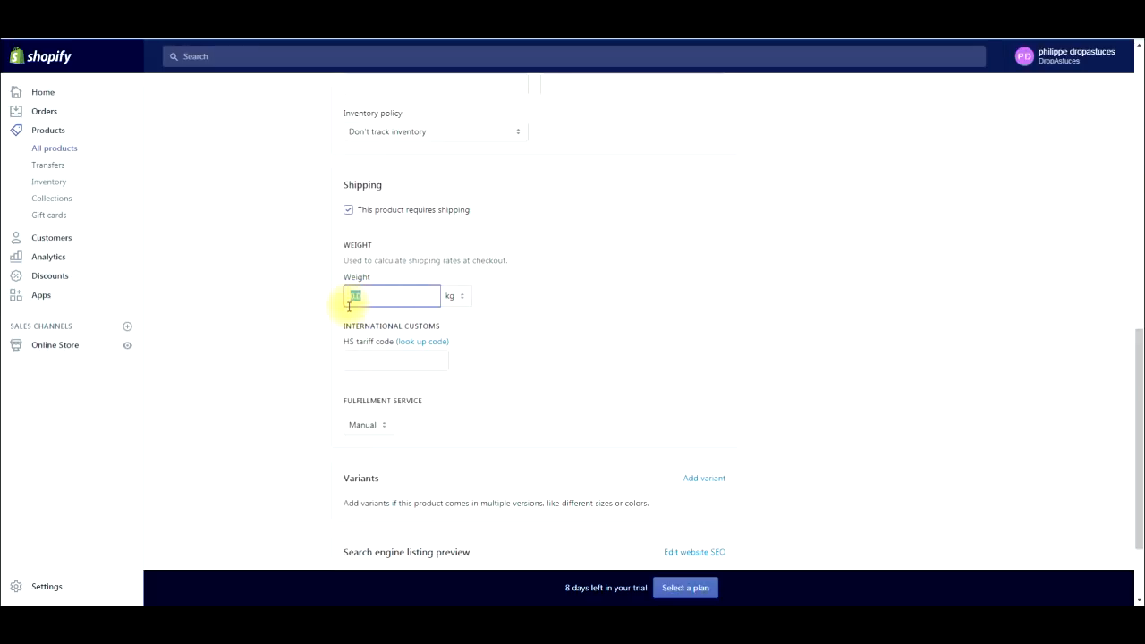
{"action": "type", "text": "1"}
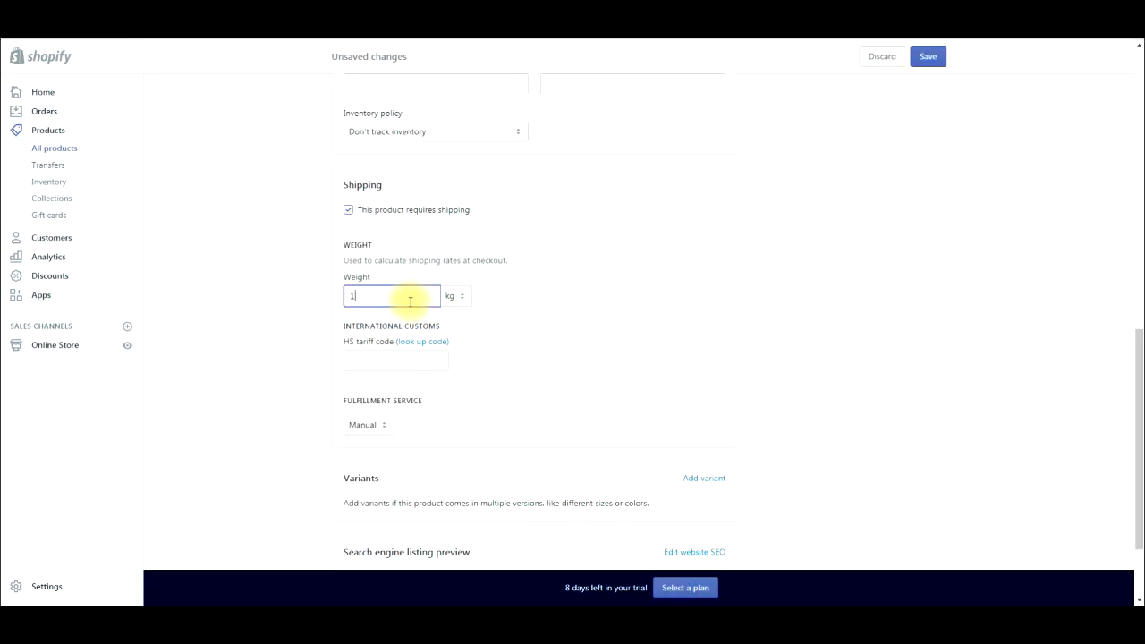
{"action": "scroll", "coordinate": [537, 327], "scroll_direction": "up", "scroll_amount": 5}
{"action": "scroll", "coordinate": [537, 327], "scroll_direction": "down", "scroll_amount": 4}
{"action": "scroll", "coordinate": [533, 336], "scroll_direction": "down", "scroll_amount": 2}
{"action": "scroll", "coordinate": [534, 335], "scroll_direction": "up", "scroll_amount": 1}
{"action": "left_click", "coordinate": [930, 55]}
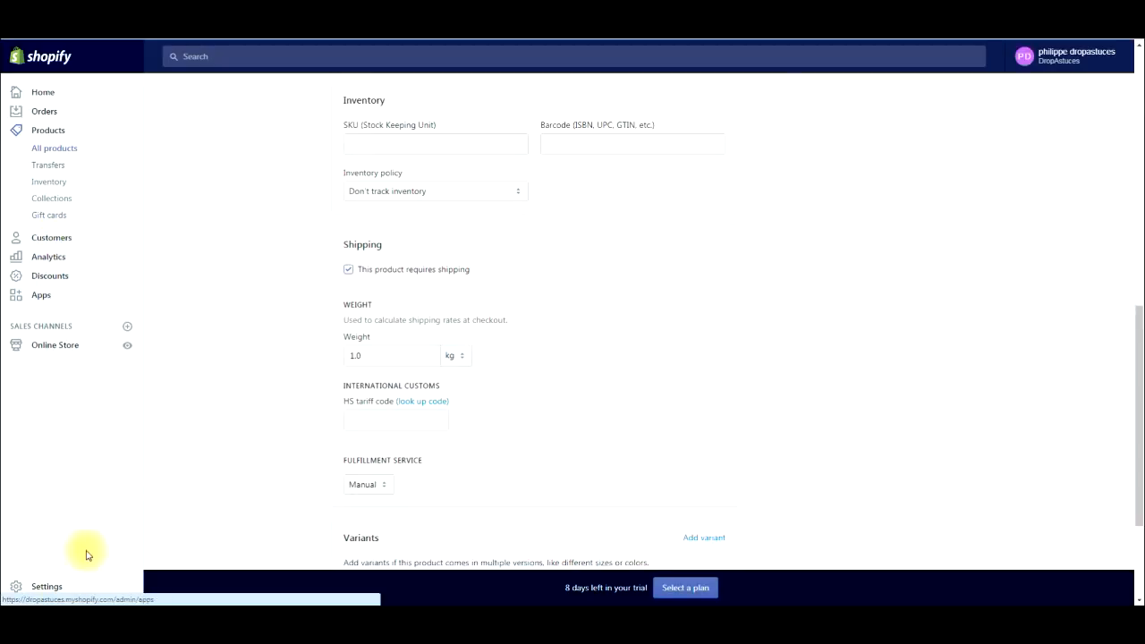
Preview the online store's home page with its featured collection and go to the product catalog
{"action": "left_click", "coordinate": [127, 347]}
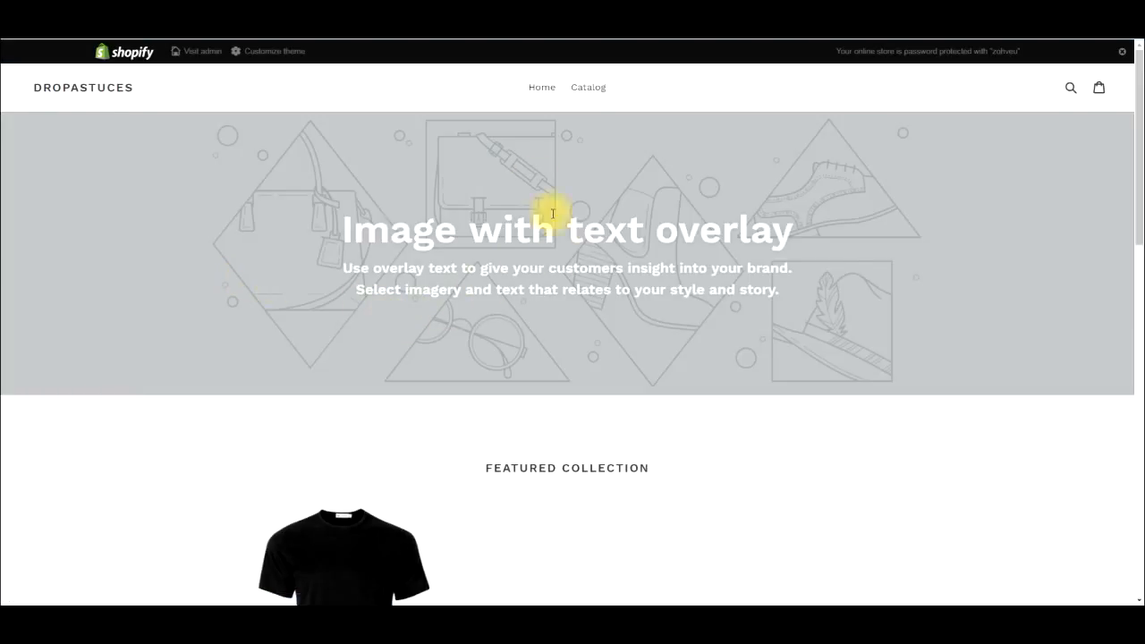
{"action": "scroll", "coordinate": [559, 331], "scroll_direction": "down", "scroll_amount": 4}
{"action": "scroll", "coordinate": [558, 340], "scroll_direction": "down", "scroll_amount": 3}
{"action": "scroll", "coordinate": [454, 366], "scroll_direction": "up", "scroll_amount": 3}
{"action": "scroll", "coordinate": [451, 364], "scroll_direction": "up", "scroll_amount": 1}
{"action": "scroll", "coordinate": [451, 365], "scroll_direction": "up", "scroll_amount": 3}
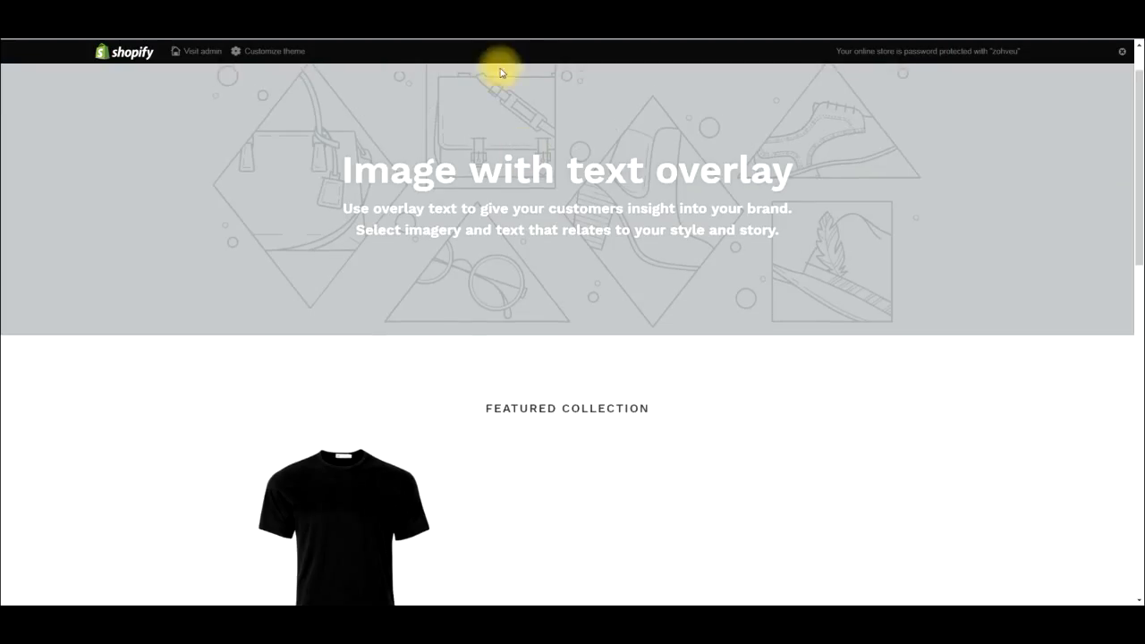
{"action": "left_click", "coordinate": [590, 87]}
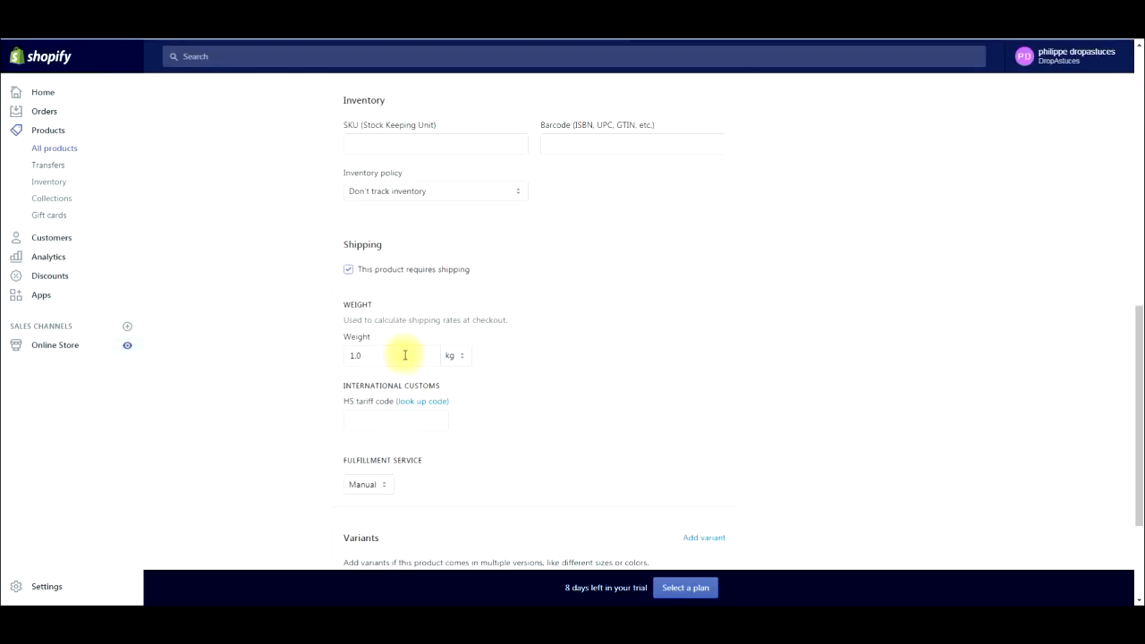
Review the t-shirt gratuit product's description, image and pricing in the store admin
{"action": "scroll", "coordinate": [404, 355], "scroll_direction": "up", "scroll_amount": 4}
{"action": "scroll", "coordinate": [402, 348], "scroll_direction": "up", "scroll_amount": 4}
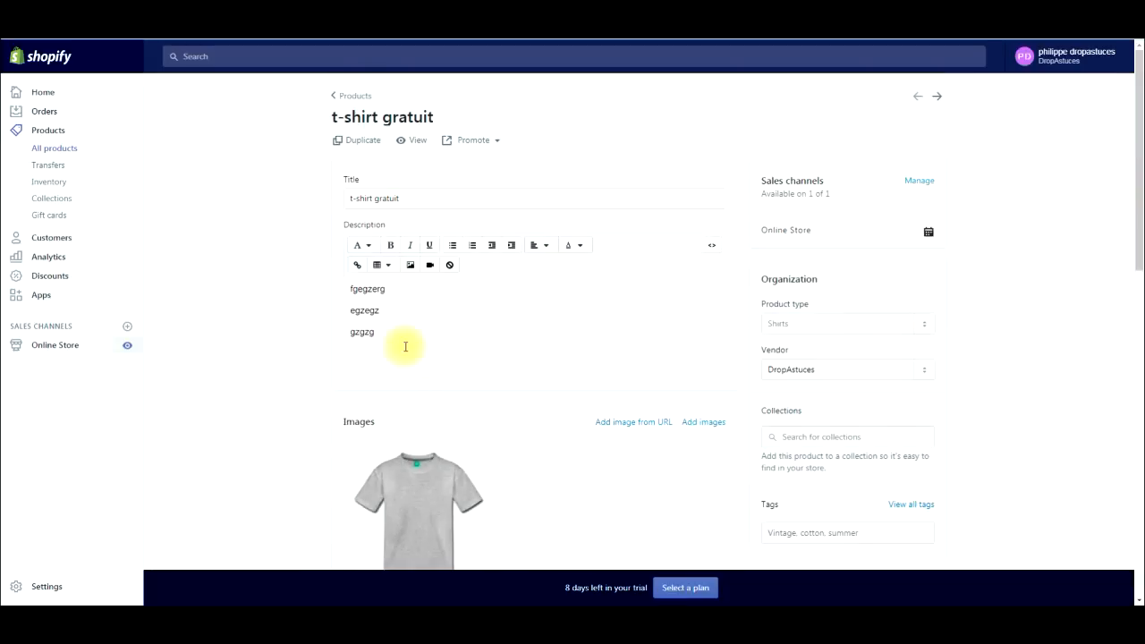
{"action": "scroll", "coordinate": [308, 273], "scroll_direction": "down", "scroll_amount": 6}
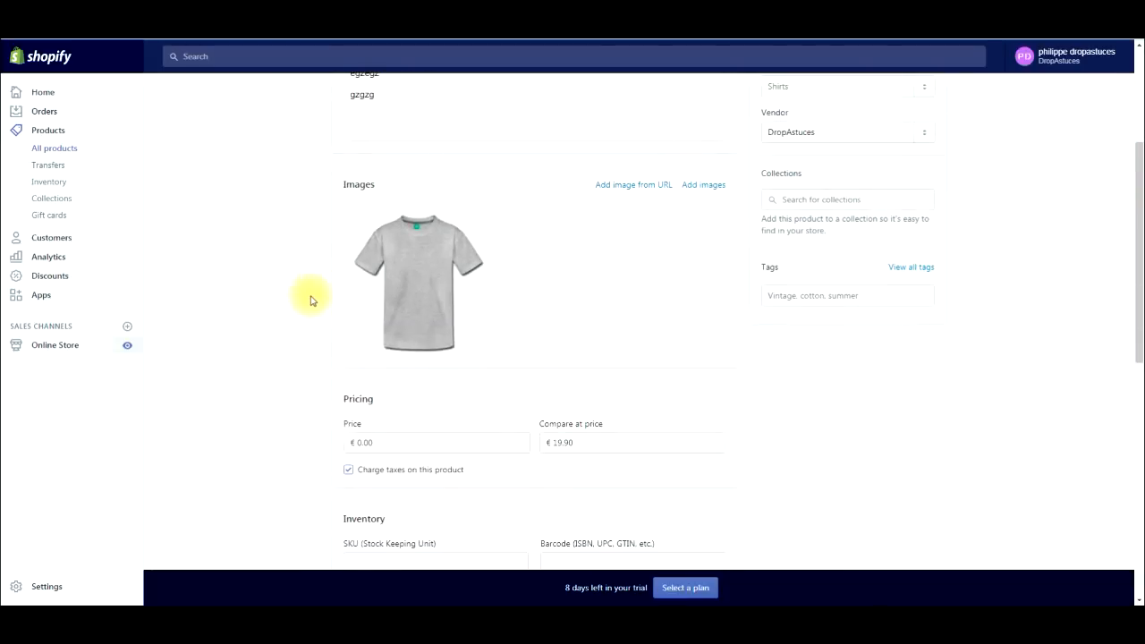
{"action": "scroll", "coordinate": [349, 299], "scroll_direction": "down", "scroll_amount": 2}
{"action": "left_click", "coordinate": [386, 235]}
{"action": "scroll", "coordinate": [273, 259], "scroll_direction": "up", "scroll_amount": 4}
{"action": "scroll", "coordinate": [265, 263], "scroll_direction": "up", "scroll_amount": 4}
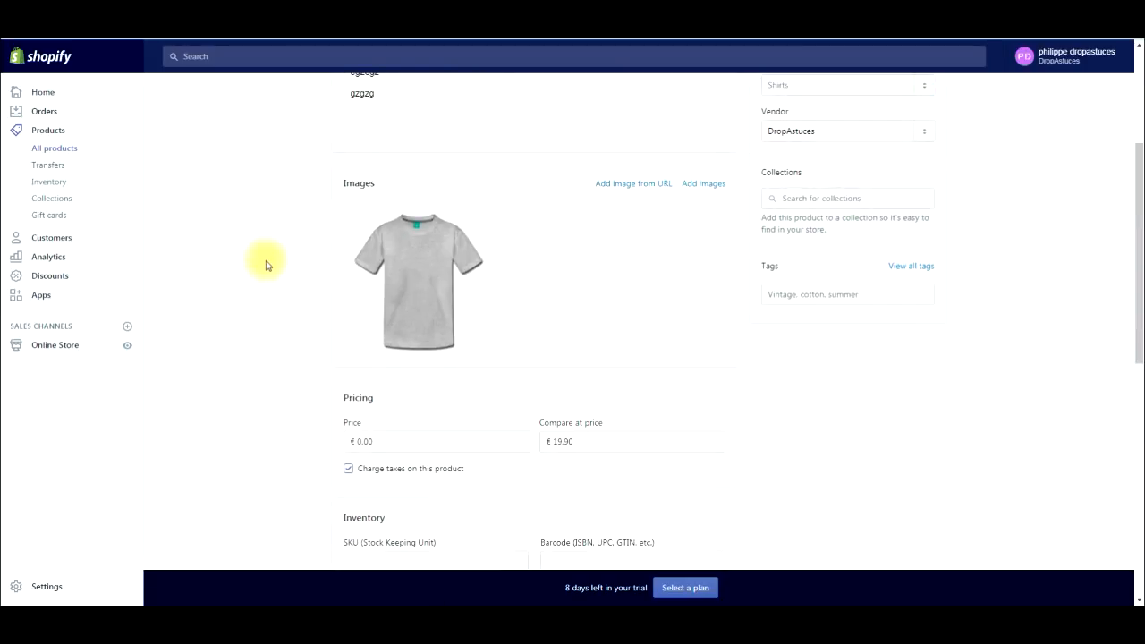
{"action": "scroll", "coordinate": [179, 261], "scroll_direction": "up", "scroll_amount": 1}
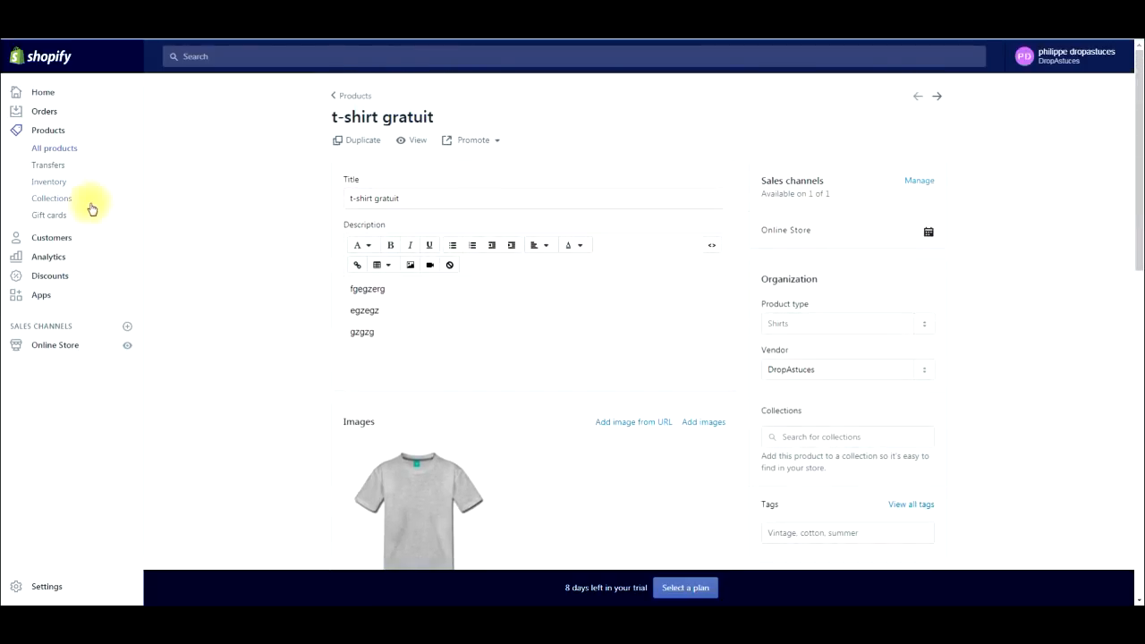
Open the t-shirt payant product from the product list and check its shipping weight and pricing
{"action": "left_click", "coordinate": [127, 161]}
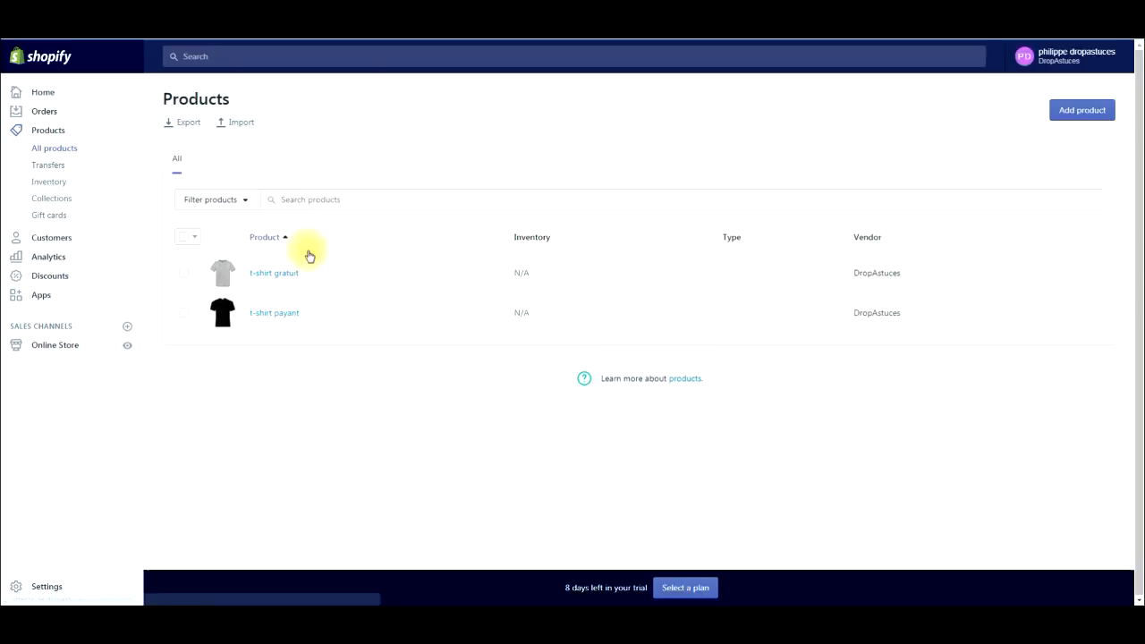
{"action": "left_click", "coordinate": [403, 322]}
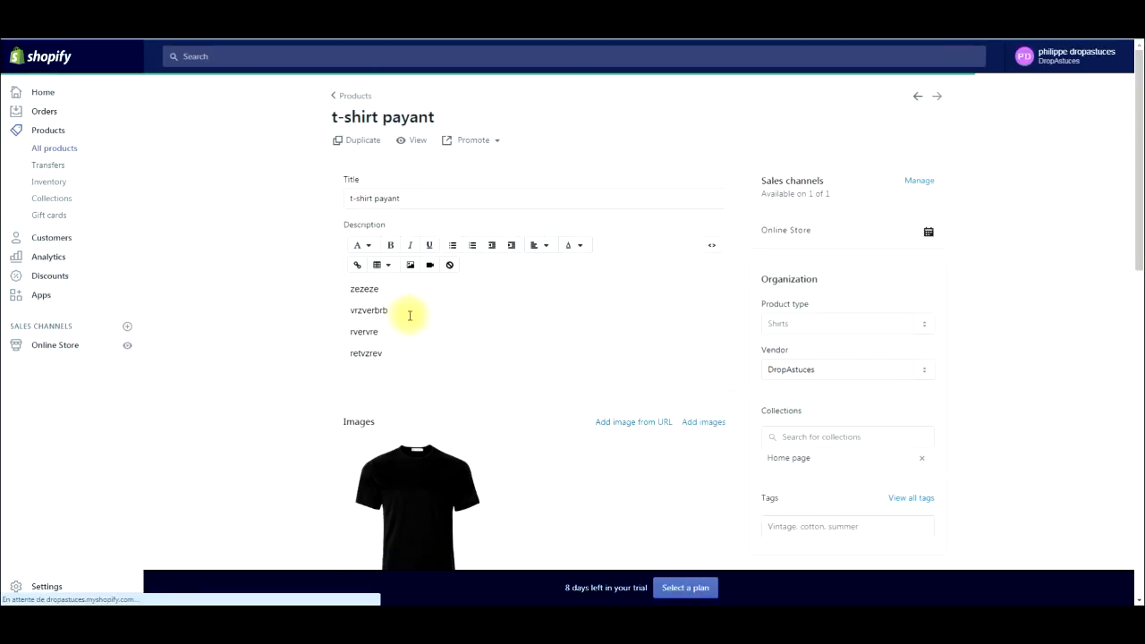
{"action": "scroll", "coordinate": [404, 314], "scroll_direction": "down", "scroll_amount": 10}
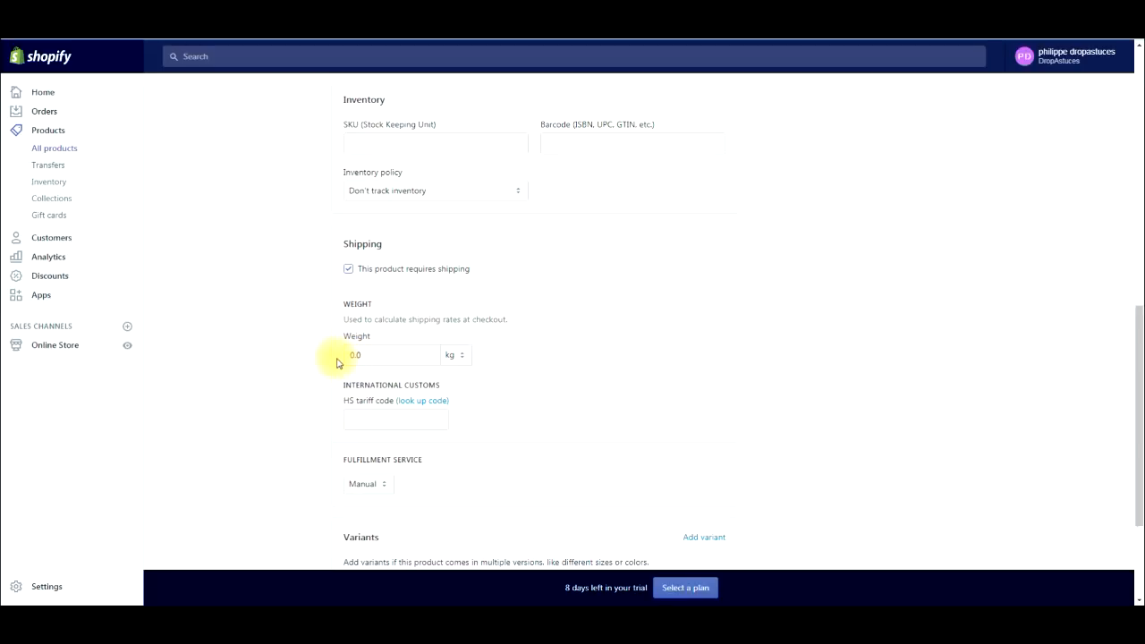
{"action": "scroll", "coordinate": [327, 351], "scroll_direction": "up", "scroll_amount": 10}
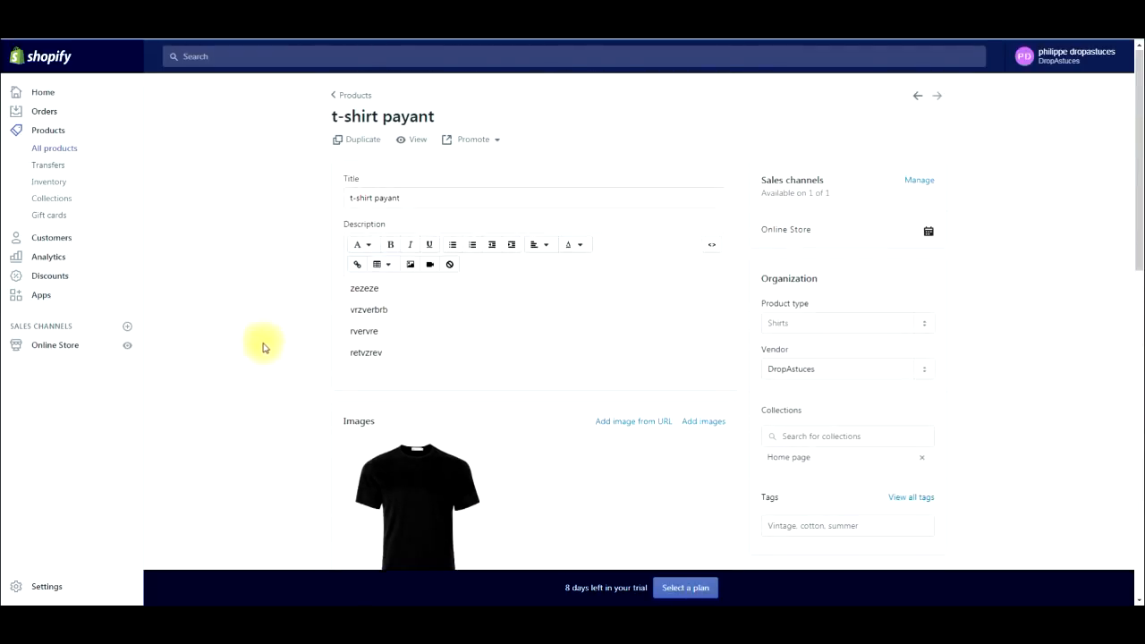
{"action": "scroll", "coordinate": [188, 418], "scroll_direction": "down", "scroll_amount": 2}
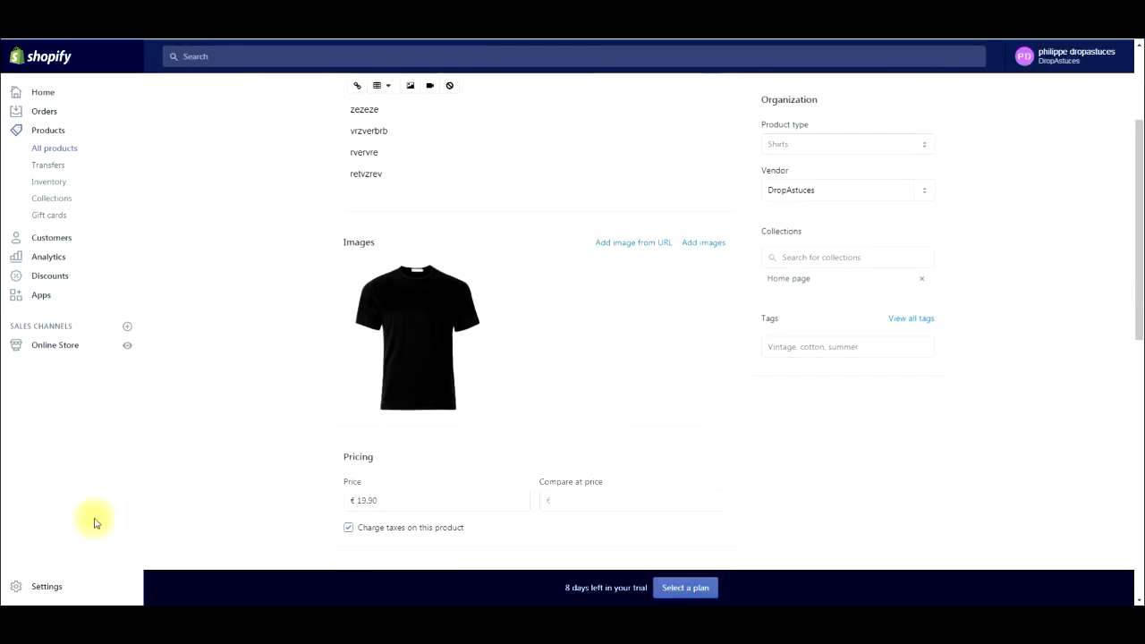
In the store's shipping settings, set the Sample box package's empty weight to 0 kg and save it
{"action": "left_click", "coordinate": [46, 586]}
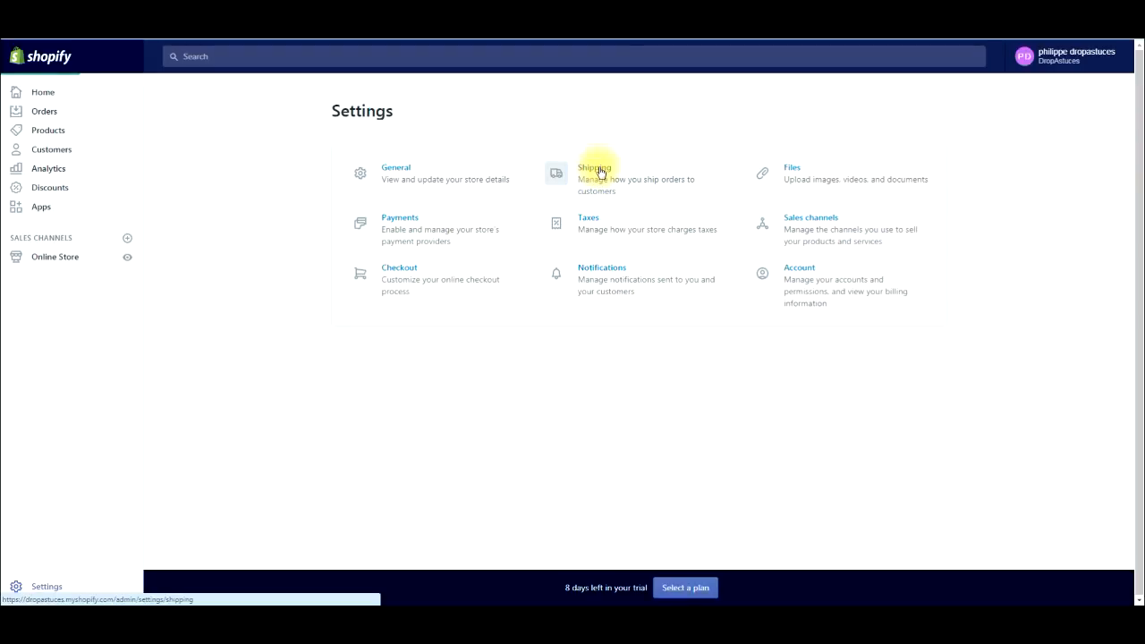
{"action": "left_click", "coordinate": [601, 173]}
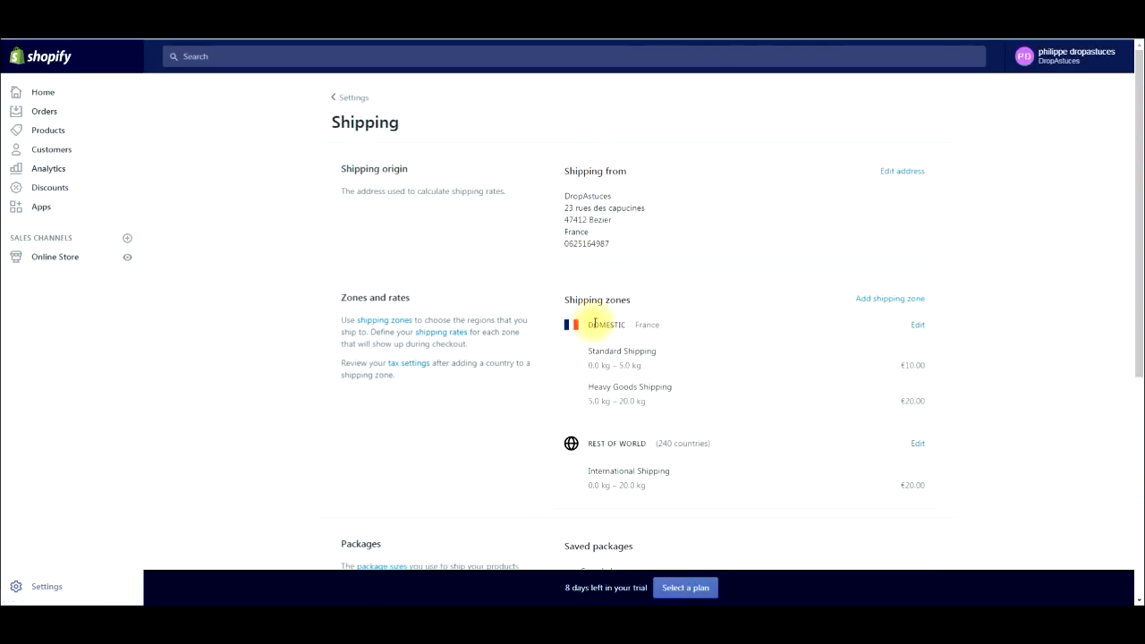
{"action": "scroll", "coordinate": [954, 315], "scroll_direction": "down", "scroll_amount": 3}
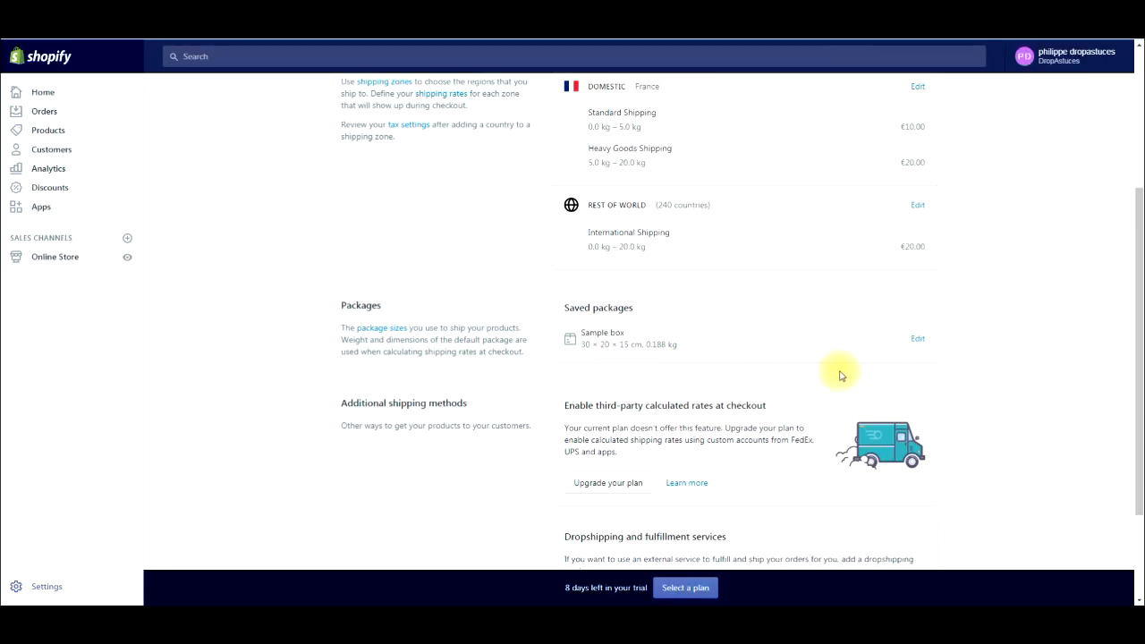
{"action": "scroll", "coordinate": [928, 340], "scroll_direction": "down", "scroll_amount": 1}
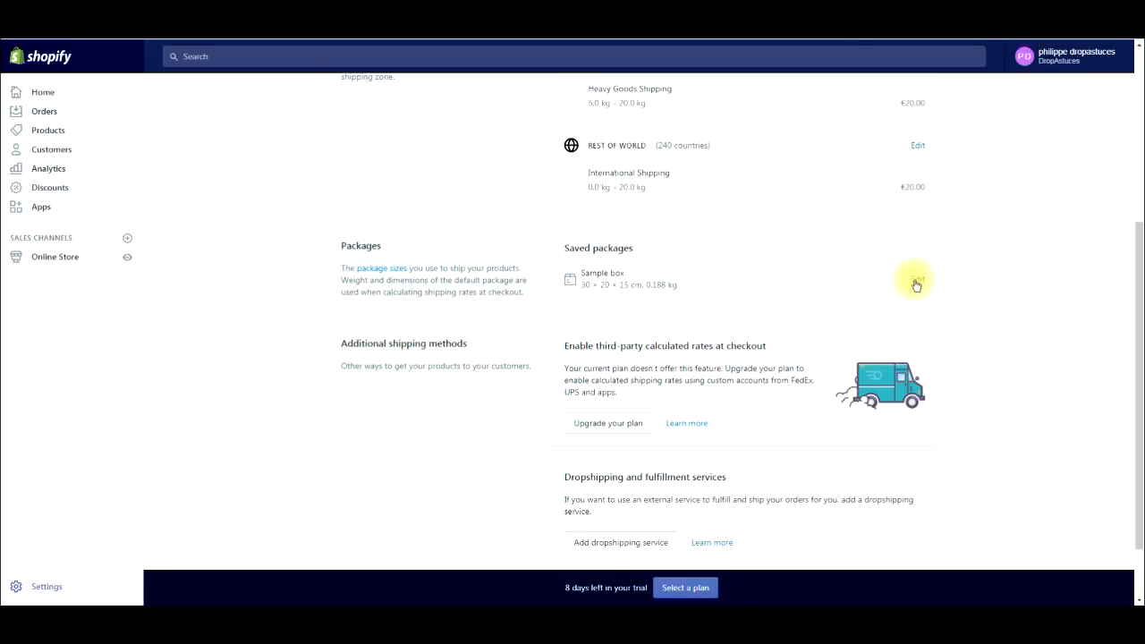
{"action": "left_click", "coordinate": [918, 279]}
{"action": "double_click", "coordinate": [653, 369]}
{"action": "left_click_drag", "start_coordinate": [676, 369], "coordinate": [639, 368]}
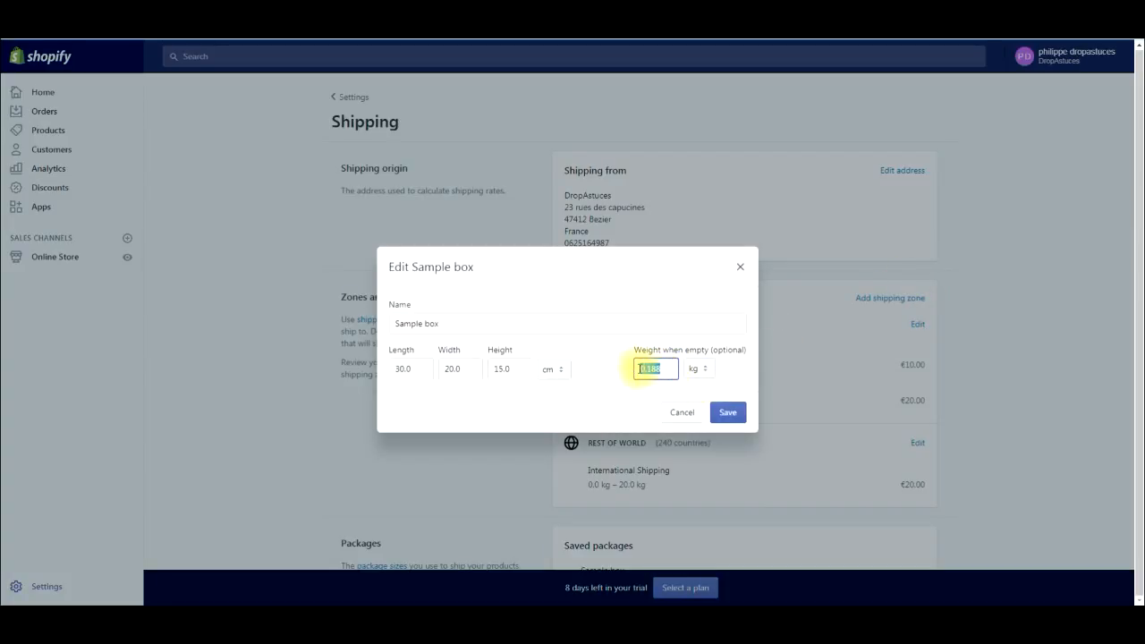
{"action": "type", "text": "0"}
{"action": "left_click", "coordinate": [735, 370]}
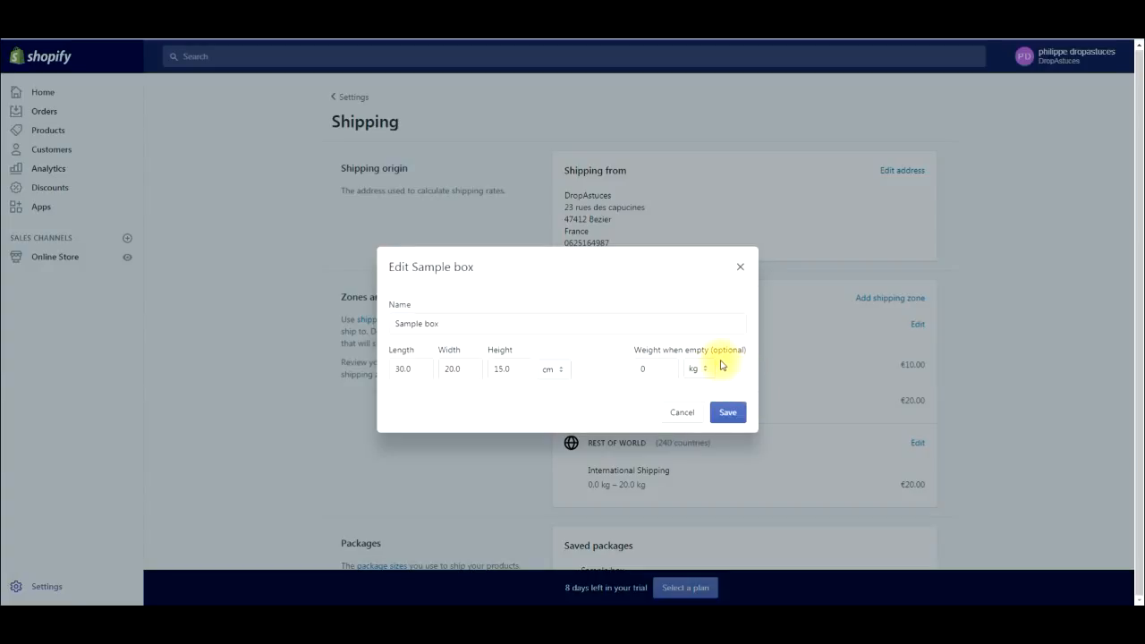
{"action": "left_click", "coordinate": [727, 414]}
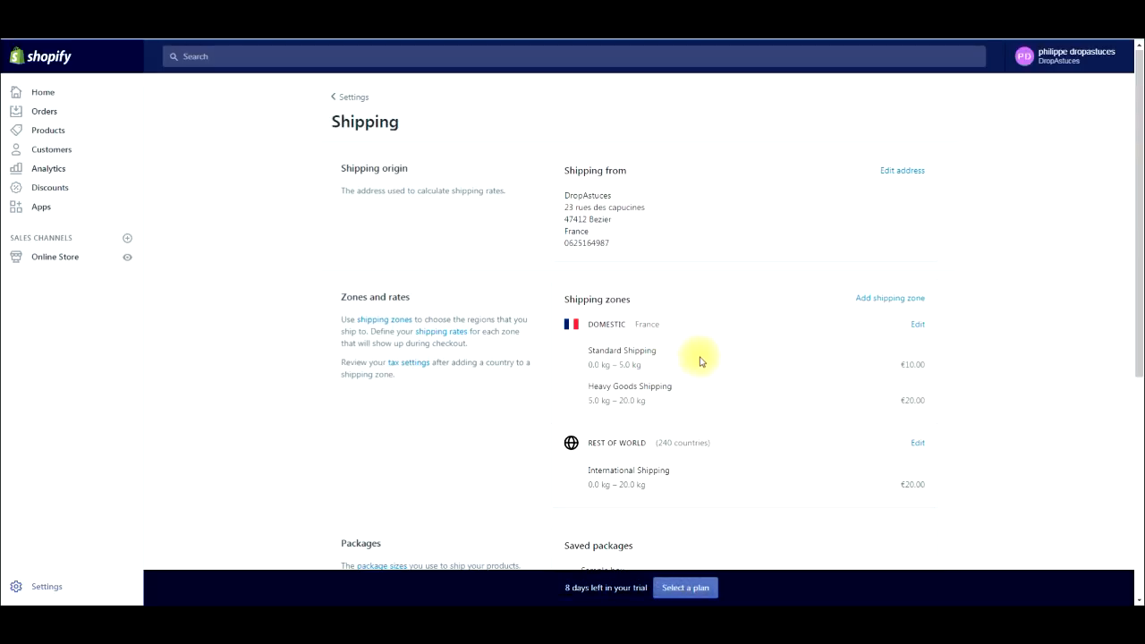
Examine the shipping origin, the Domestic and Rest of world zone rates, and the saved packages
{"action": "scroll", "coordinate": [709, 368], "scroll_direction": "down", "scroll_amount": 2}
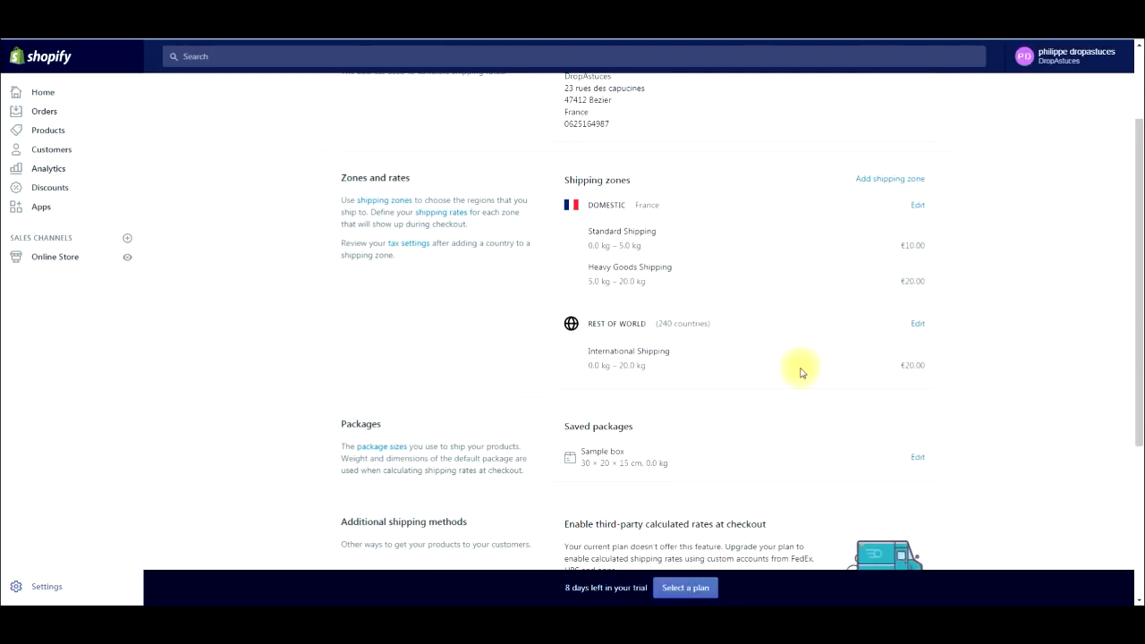
{"action": "scroll", "coordinate": [762, 377], "scroll_direction": "up", "scroll_amount": 2}
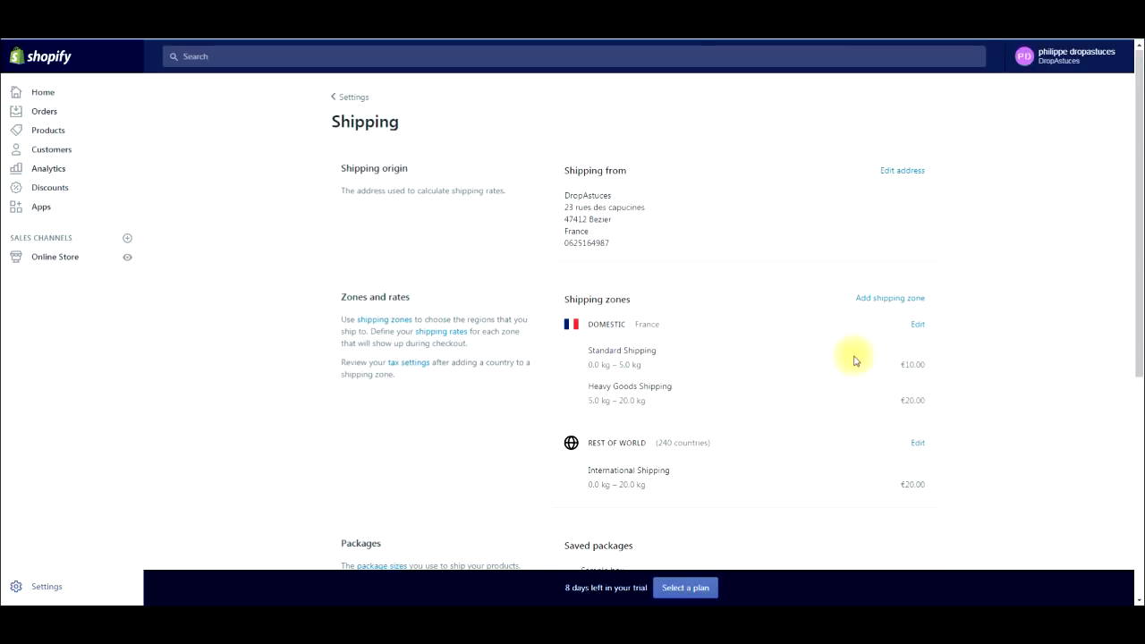
{"action": "scroll", "coordinate": [792, 404], "scroll_direction": "down", "scroll_amount": 2}
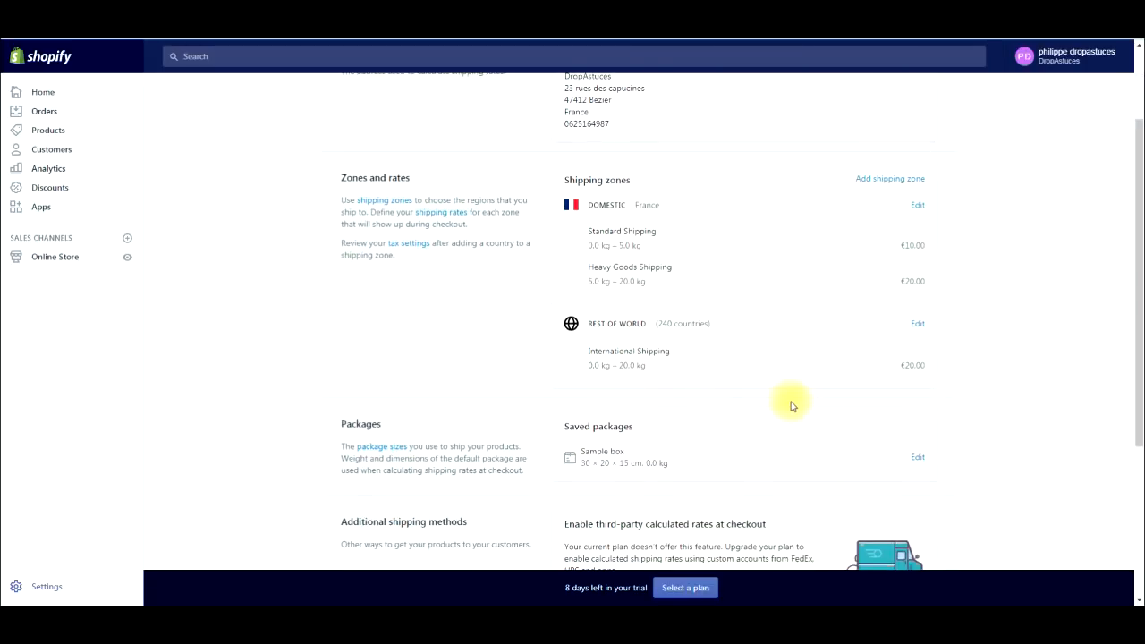
{"action": "scroll", "coordinate": [787, 410], "scroll_direction": "down", "scroll_amount": 1}
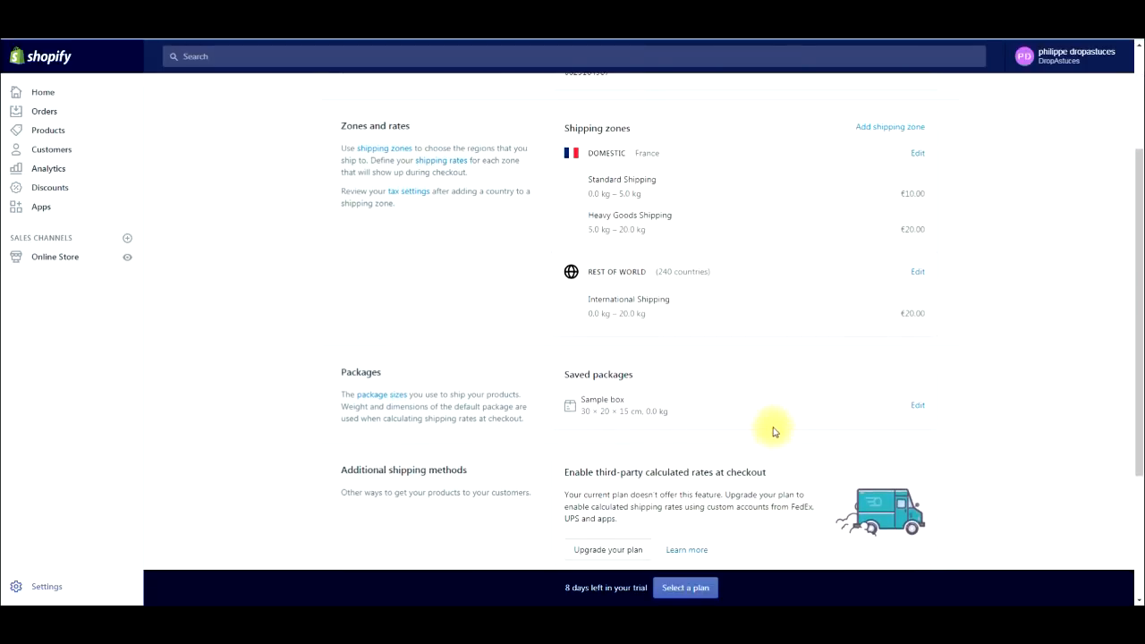
{"action": "scroll", "coordinate": [774, 431], "scroll_direction": "up", "scroll_amount": 2}
{"action": "scroll", "coordinate": [753, 422], "scroll_direction": "up", "scroll_amount": 1}
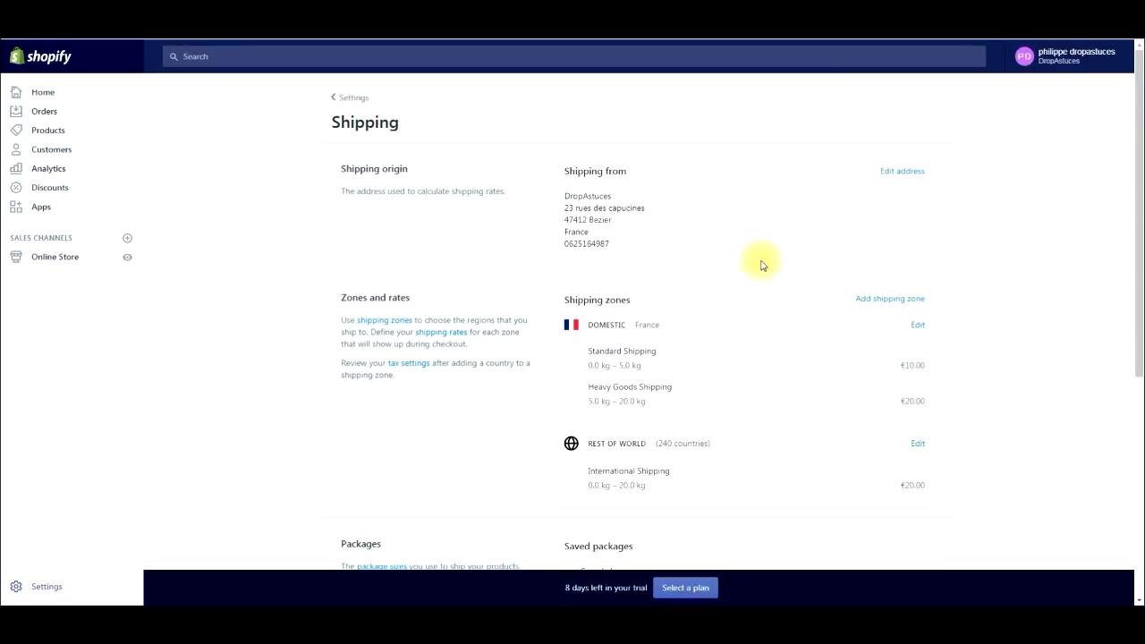
{"action": "scroll", "coordinate": [772, 326], "scroll_direction": "down", "scroll_amount": 3}
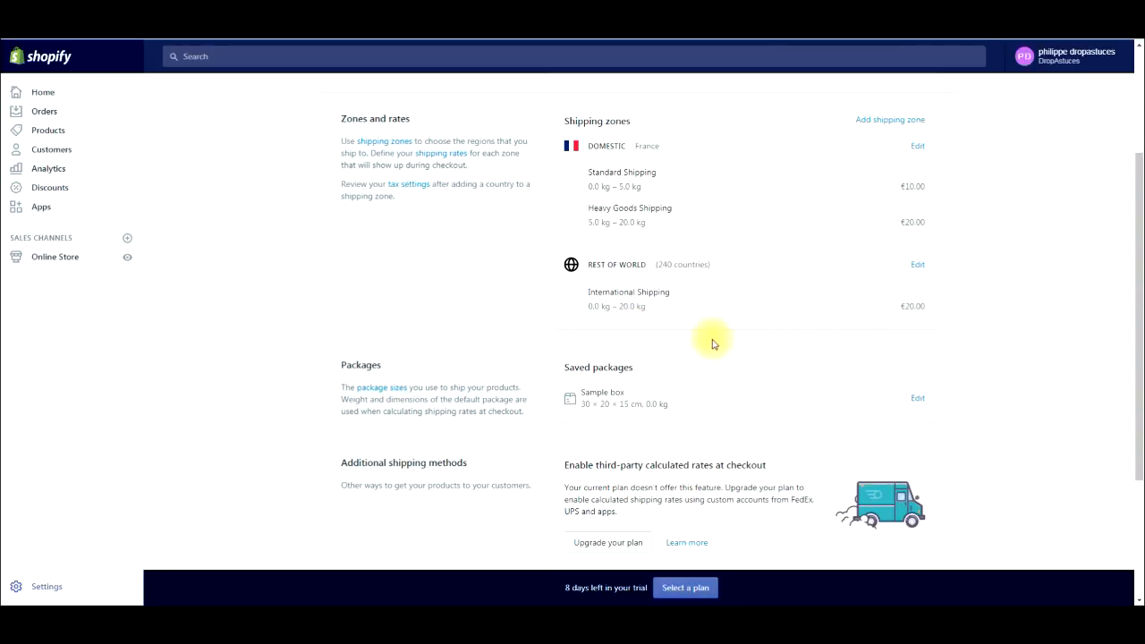
{"action": "scroll", "coordinate": [713, 340], "scroll_direction": "up", "scroll_amount": 1}
{"action": "scroll", "coordinate": [727, 293], "scroll_direction": "up", "scroll_amount": 1}
{"action": "scroll", "coordinate": [727, 294], "scroll_direction": "up", "scroll_amount": 1}
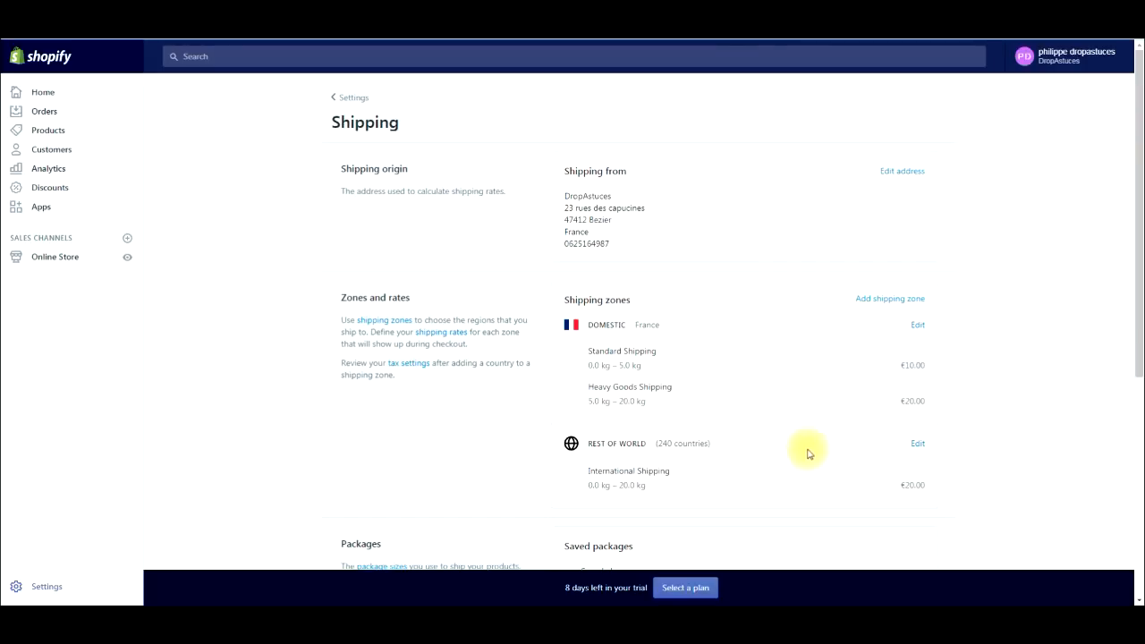
Delete the Domestic shipping zone for France together with its weight-based rates
{"action": "left_click", "coordinate": [917, 327]}
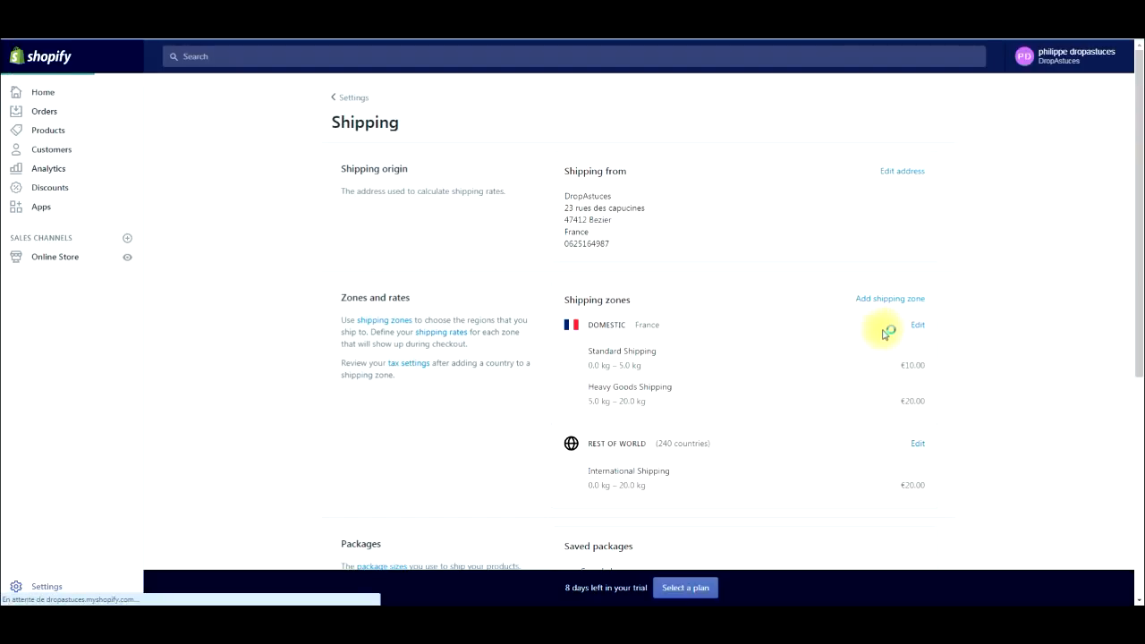
{"action": "scroll", "coordinate": [835, 331], "scroll_direction": "down", "scroll_amount": 5}
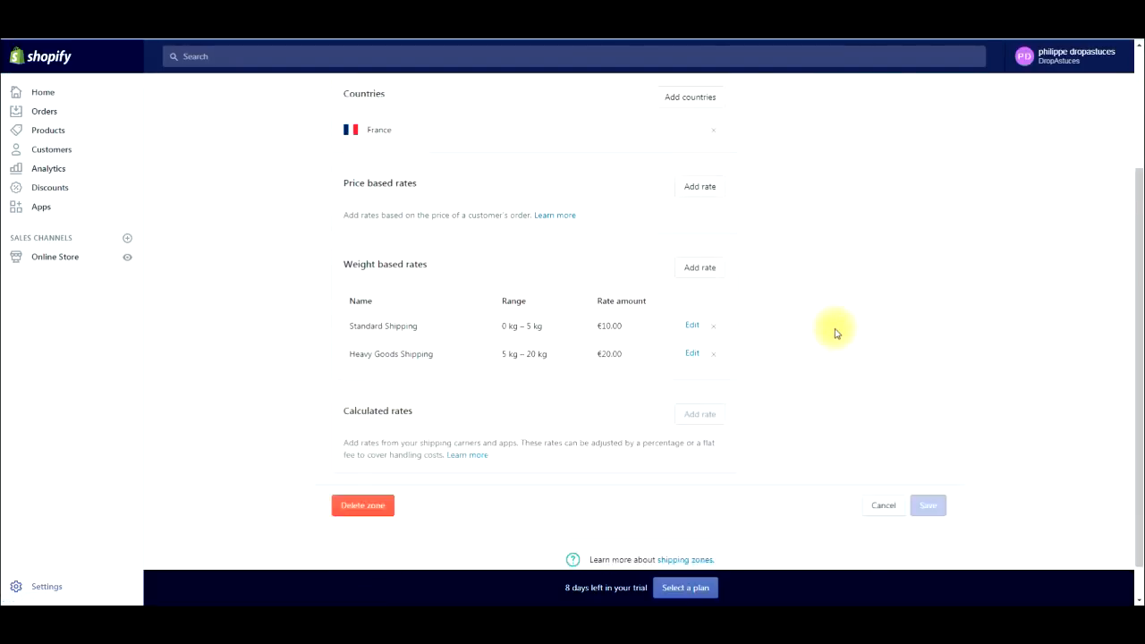
{"action": "left_click", "coordinate": [378, 466]}
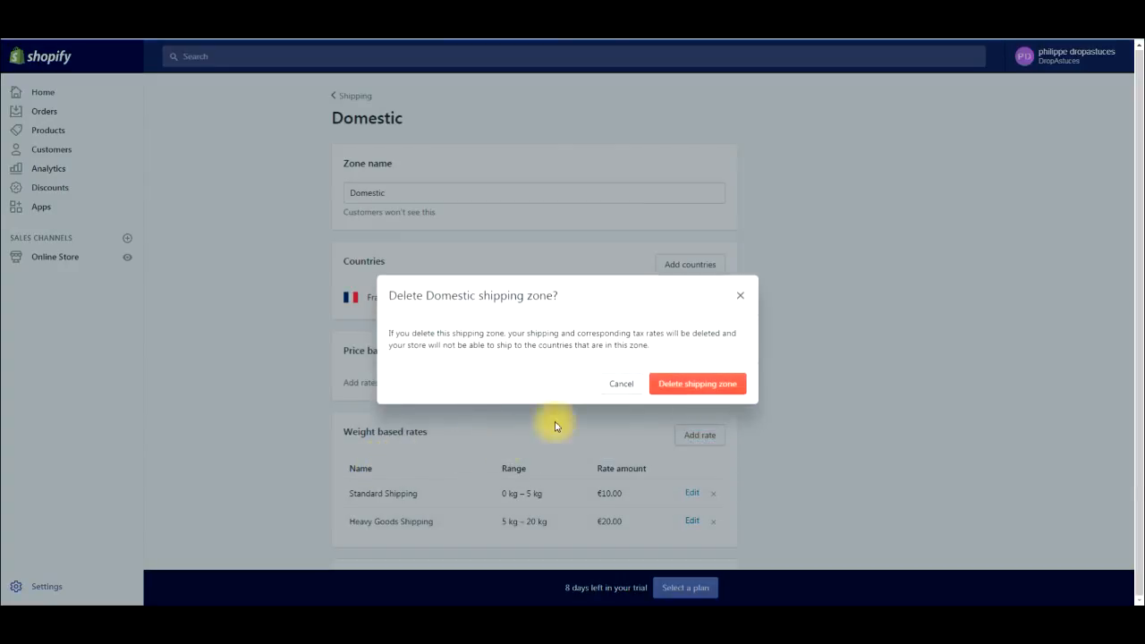
{"action": "left_click", "coordinate": [701, 387]}
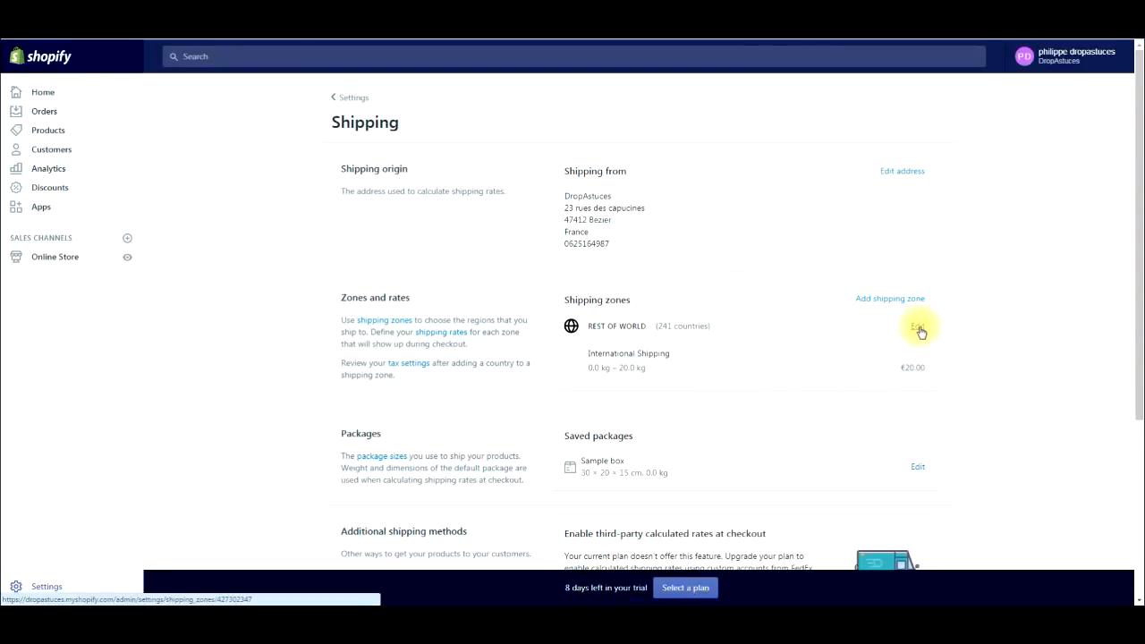
Open the Rest of world shipping zone for editing and expand its list of included countries
{"action": "left_click", "coordinate": [919, 327]}
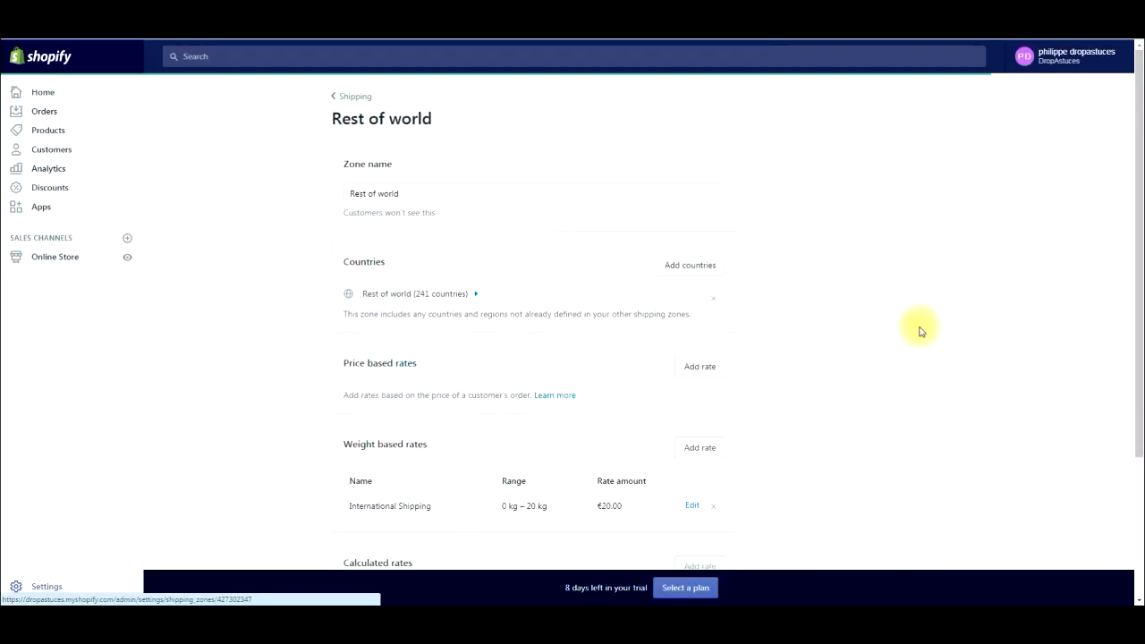
{"action": "scroll", "coordinate": [763, 394], "scroll_direction": "down", "scroll_amount": 3}
{"action": "scroll", "coordinate": [761, 391], "scroll_direction": "up", "scroll_amount": 2}
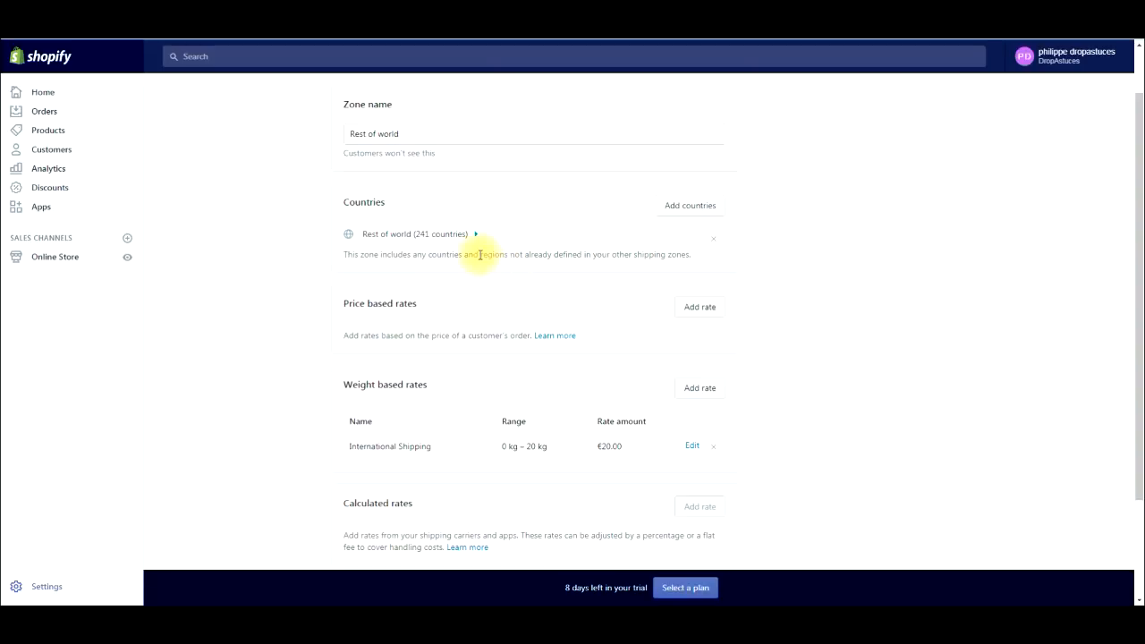
{"action": "left_click", "coordinate": [424, 236]}
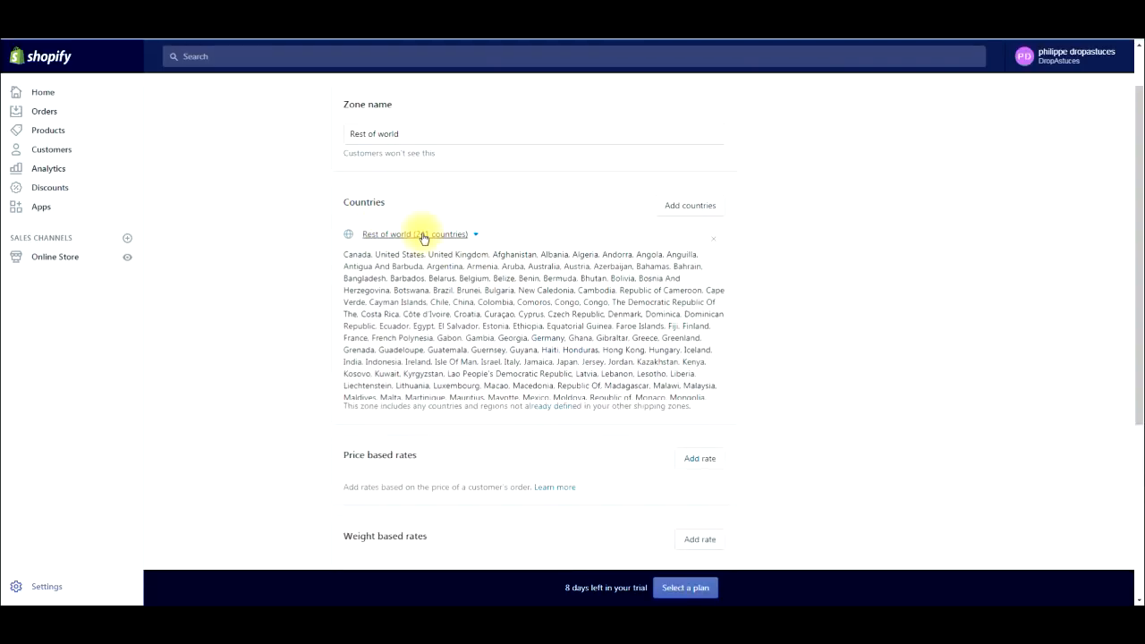
In the zone's country selection, choose all of North America and Europe in place of Rest of world
{"action": "left_click", "coordinate": [697, 215]}
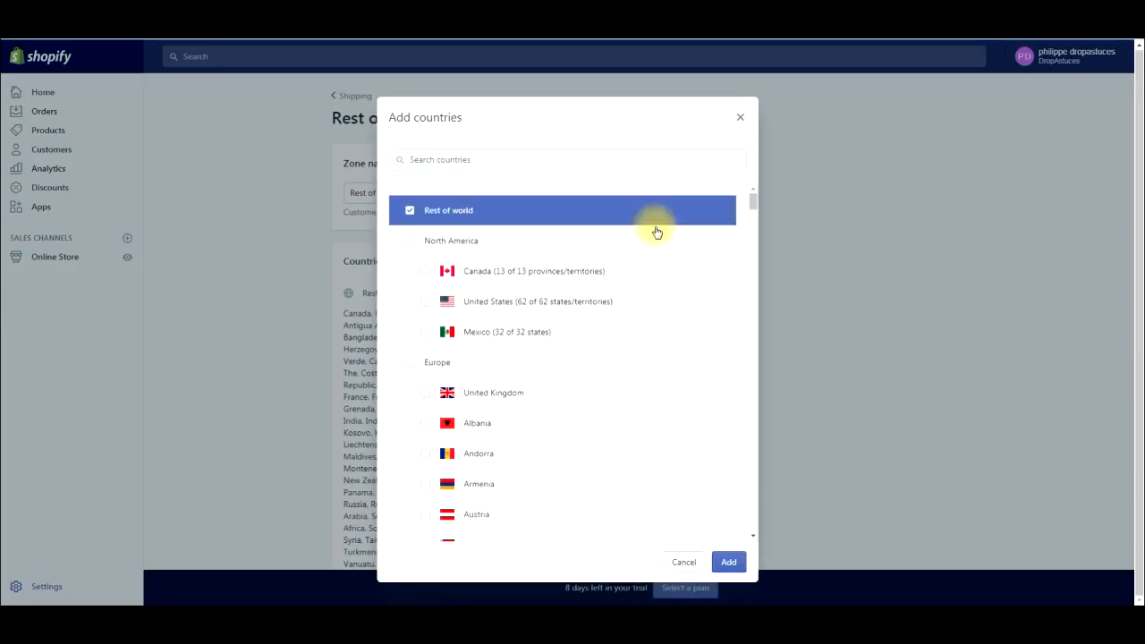
{"action": "left_click", "coordinate": [409, 241]}
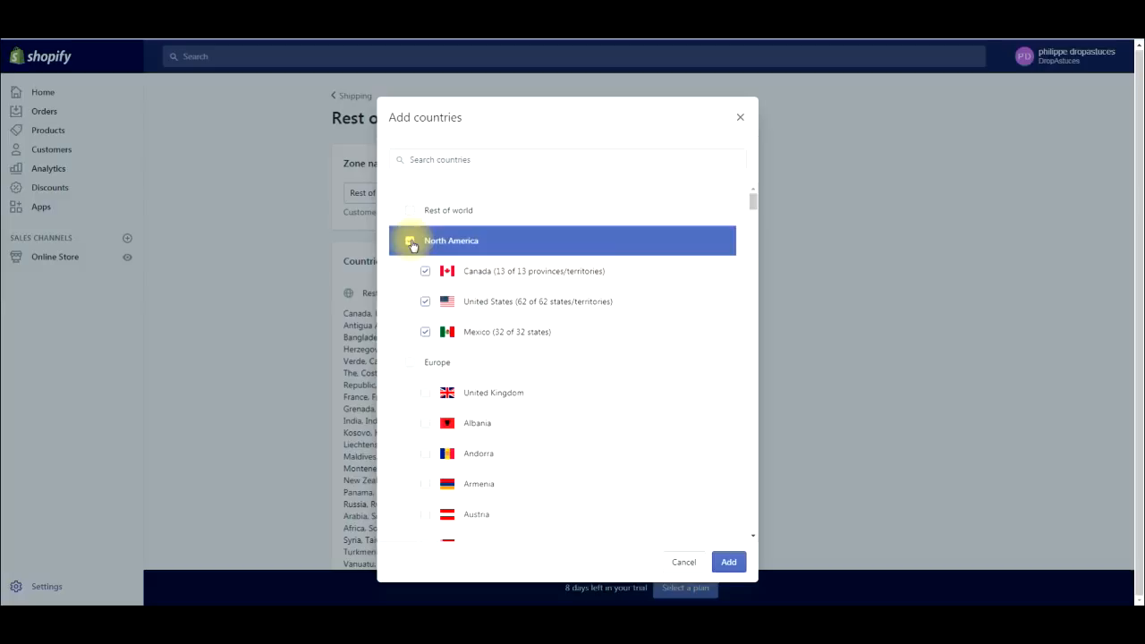
{"action": "left_click", "coordinate": [409, 210]}
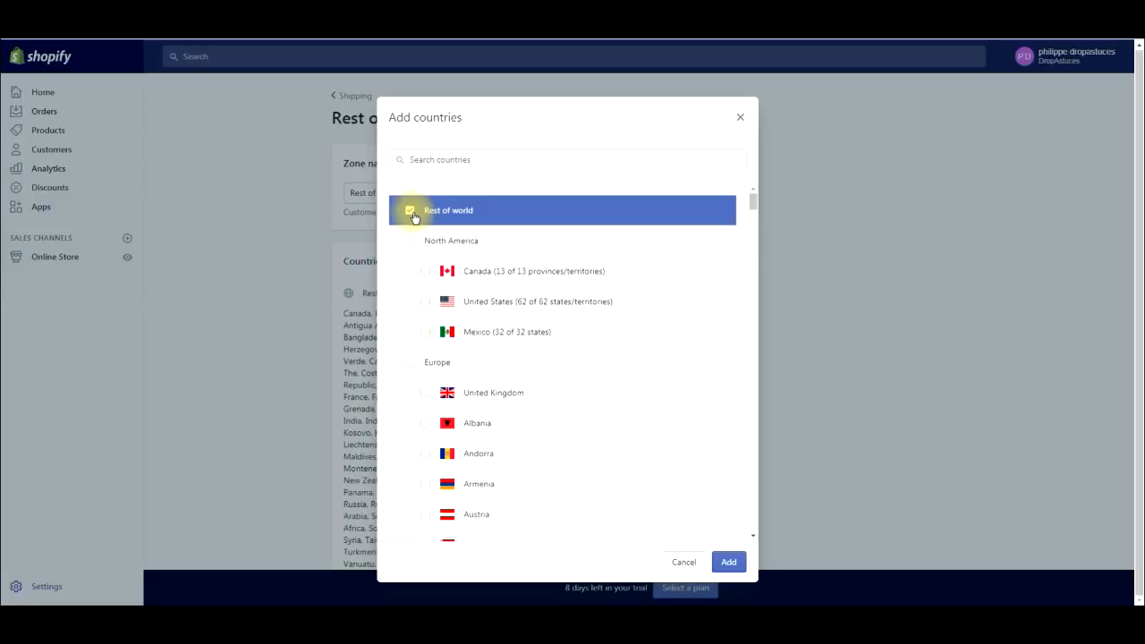
{"action": "left_click", "coordinate": [410, 241]}
{"action": "left_click", "coordinate": [409, 362]}
Examine which individual countries are included under the selected North America and Europe regions
{"action": "scroll", "coordinate": [564, 381], "scroll_direction": "down", "scroll_amount": 15}
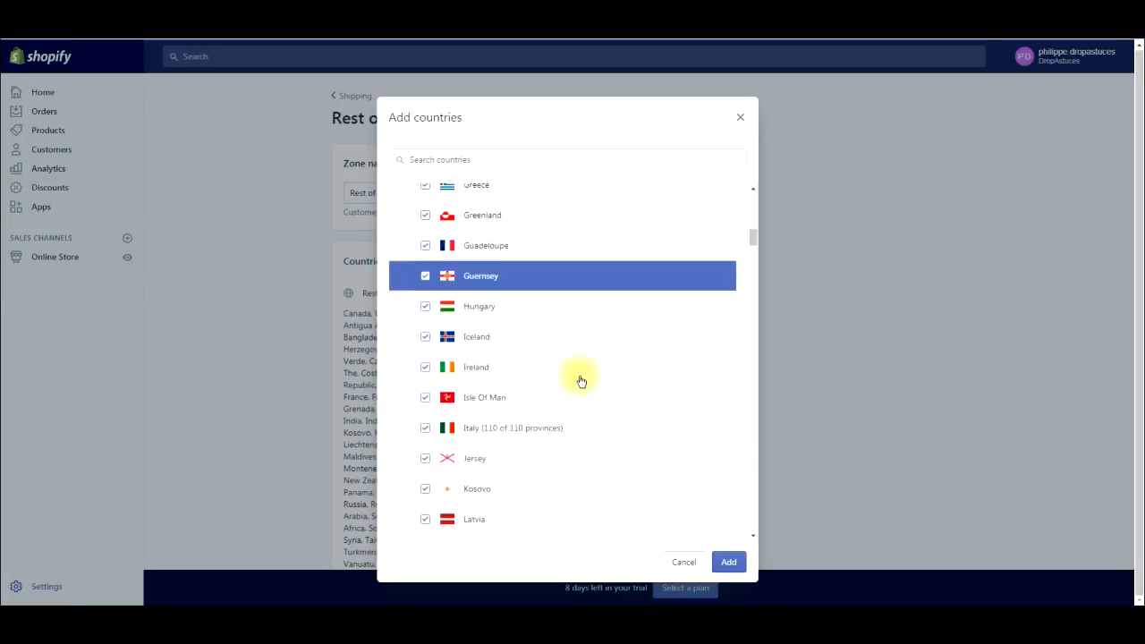
{"action": "scroll", "coordinate": [586, 380], "scroll_direction": "up", "scroll_amount": 15}
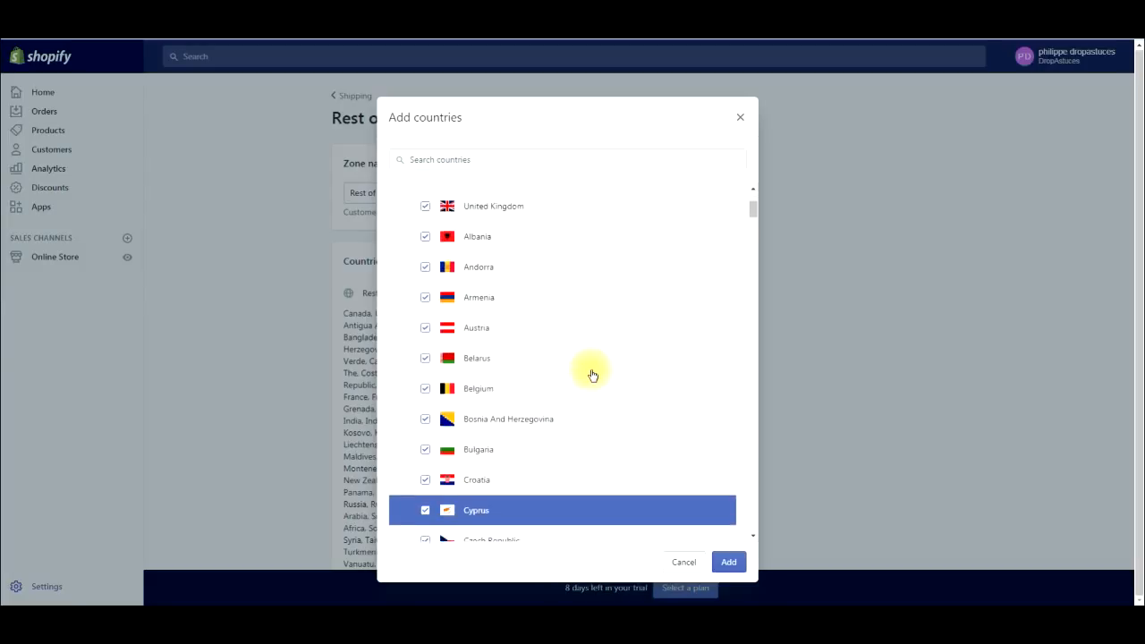
{"action": "scroll", "coordinate": [591, 374], "scroll_direction": "up", "scroll_amount": 2}
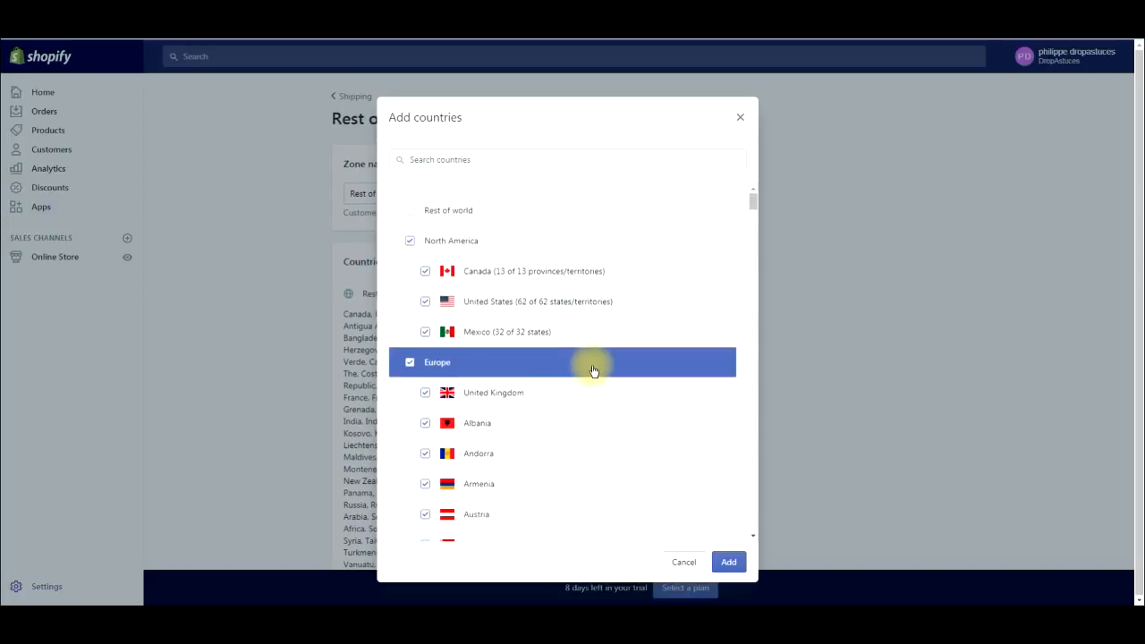
{"action": "scroll", "coordinate": [588, 376], "scroll_direction": "down", "scroll_amount": 5}
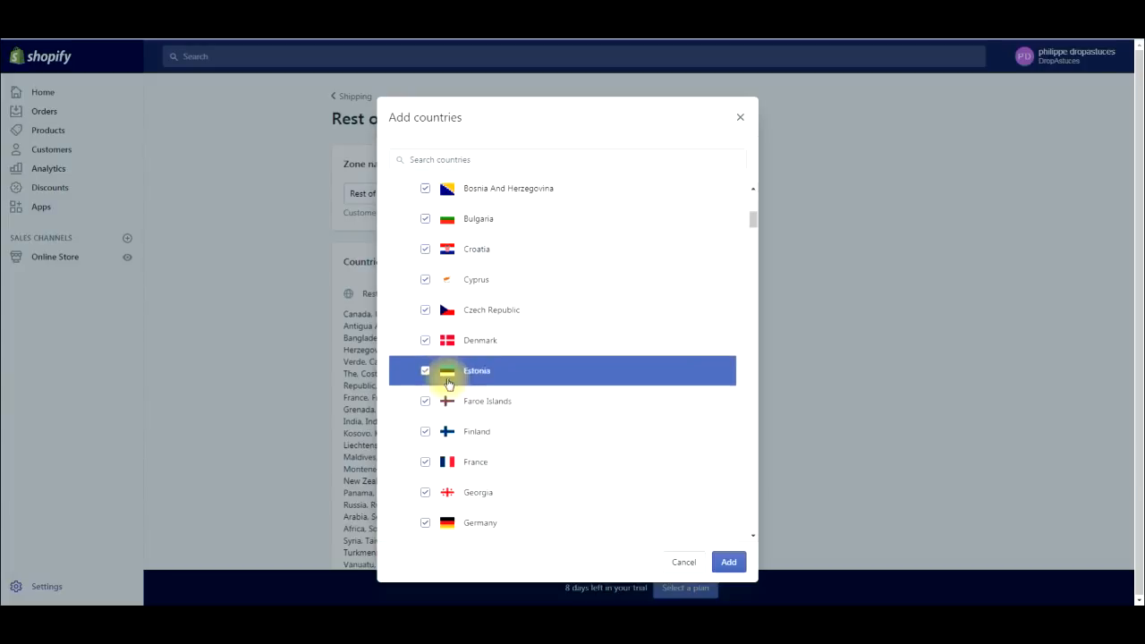
{"action": "scroll", "coordinate": [449, 383], "scroll_direction": "up", "scroll_amount": 4}
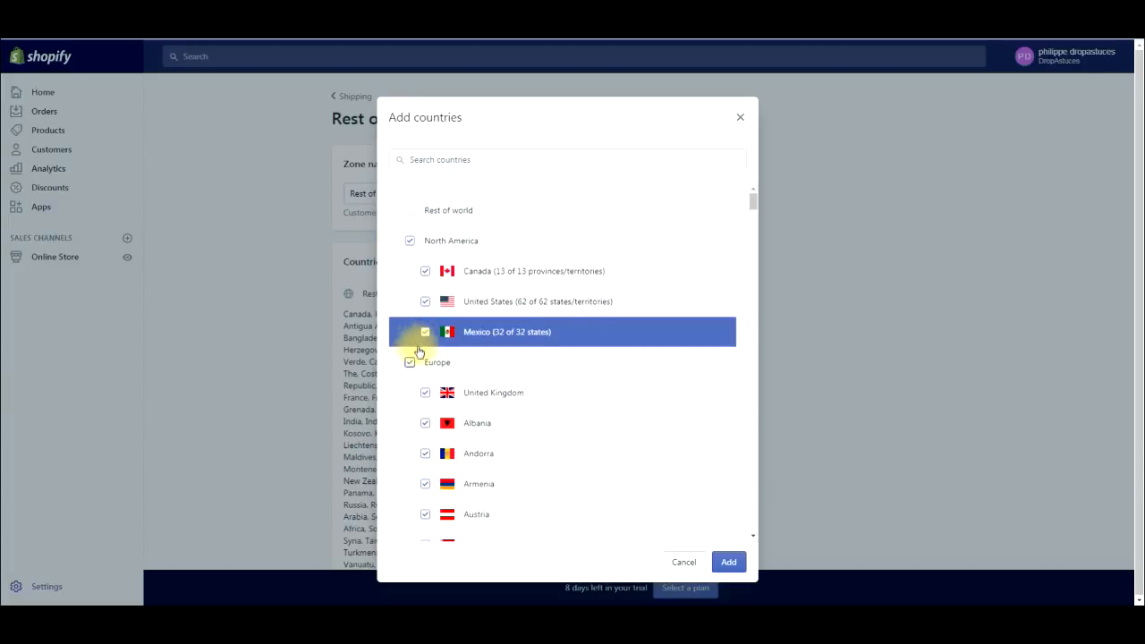
{"action": "scroll", "coordinate": [414, 358], "scroll_direction": "down", "scroll_amount": 8}
{"action": "scroll", "coordinate": [549, 417], "scroll_direction": "down", "scroll_amount": 20}
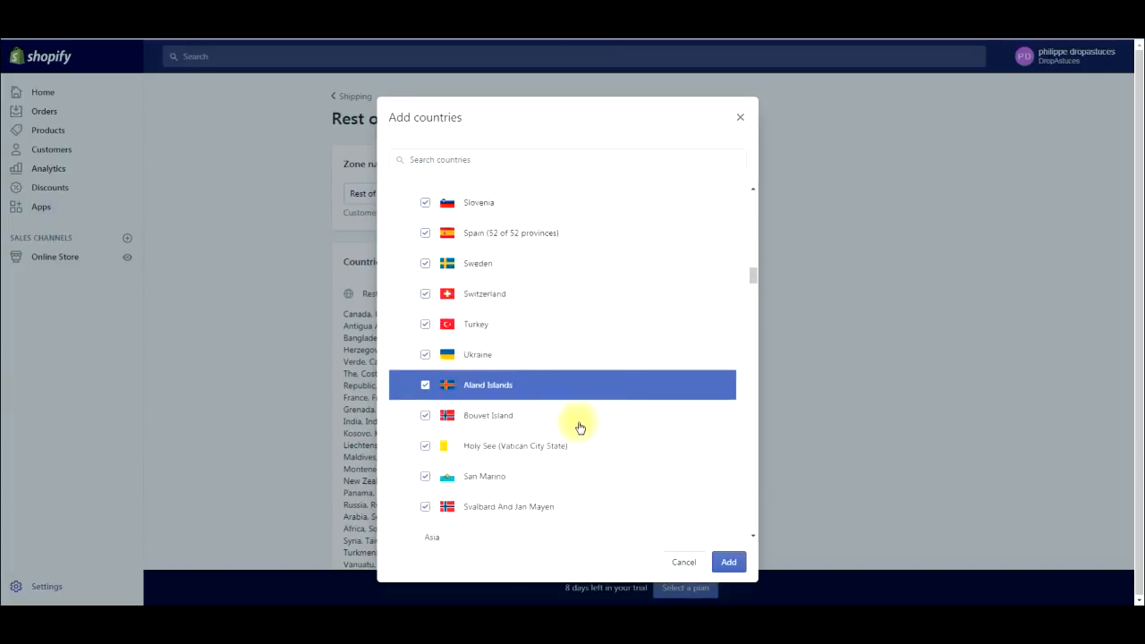
{"action": "left_click_drag", "start_coordinate": [753, 306], "coordinate": [767, 198]}
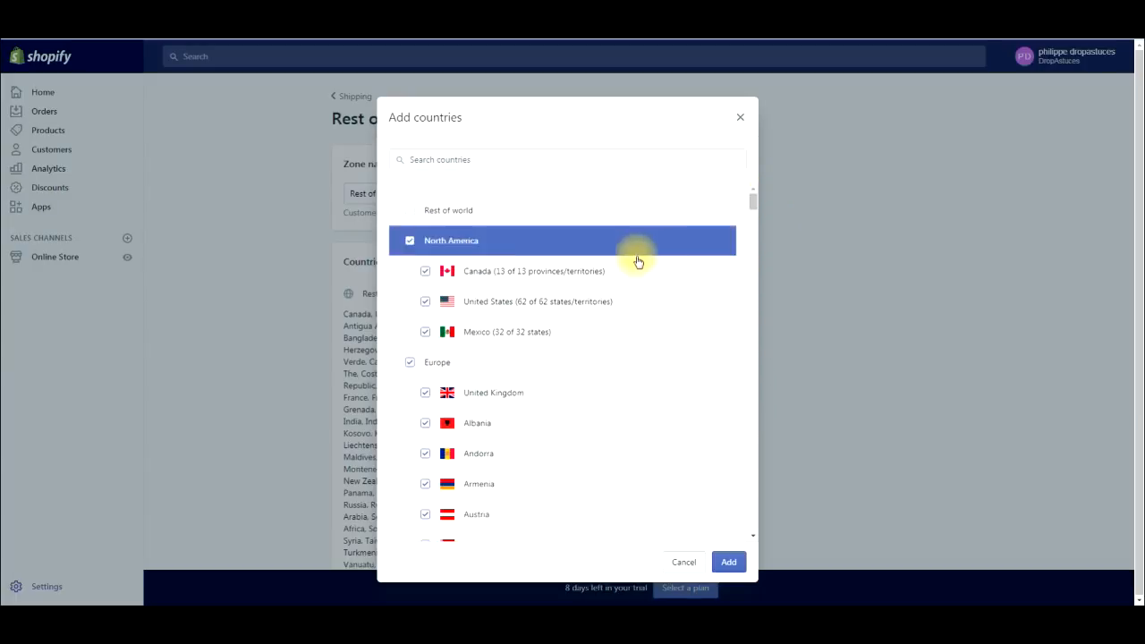
{"action": "scroll", "coordinate": [474, 447], "scroll_direction": "down", "scroll_amount": 1}
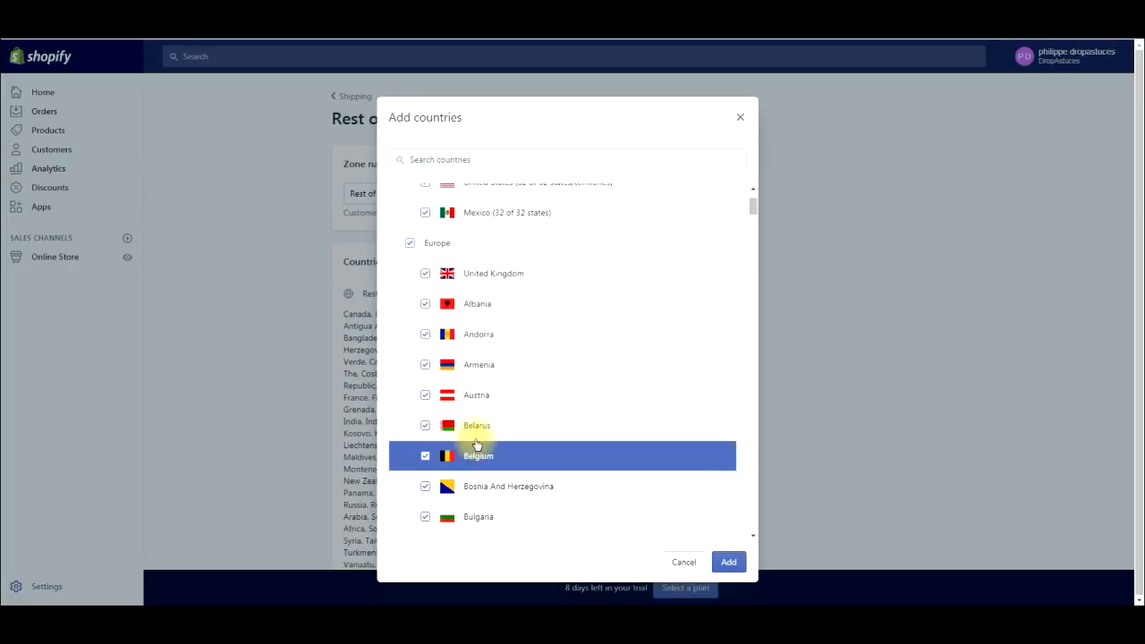
{"action": "scroll", "coordinate": [505, 241], "scroll_direction": "up", "scroll_amount": 1}
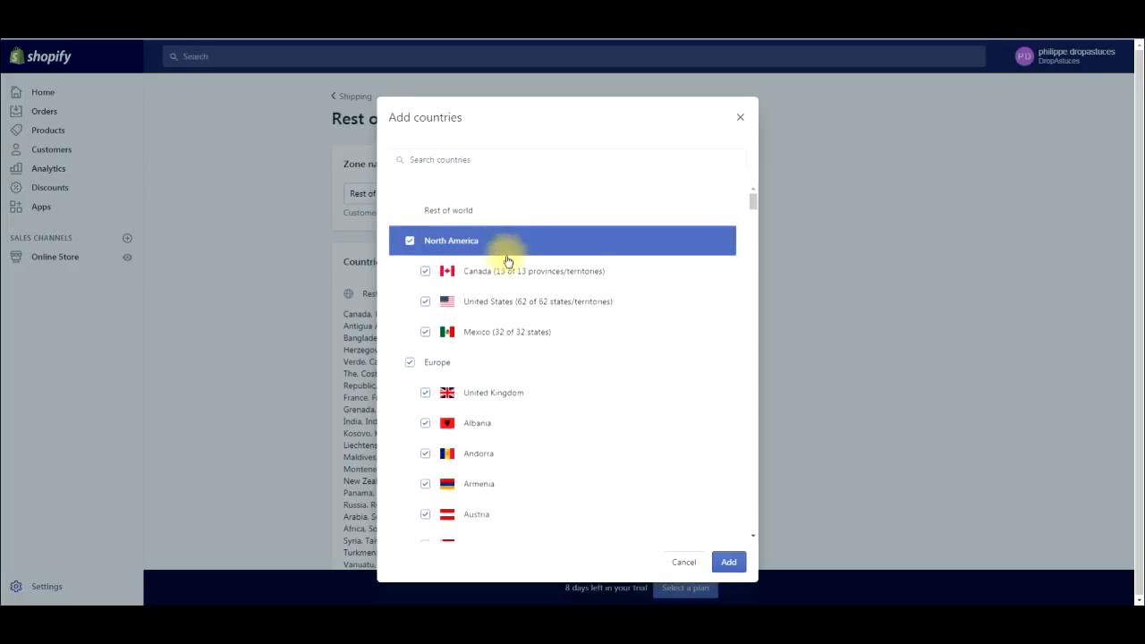
{"action": "scroll", "coordinate": [555, 300], "scroll_direction": "down", "scroll_amount": 3}
{"action": "left_click", "coordinate": [582, 337]}
{"action": "scroll", "coordinate": [583, 338], "scroll_direction": "down", "scroll_amount": 2}
{"action": "scroll", "coordinate": [593, 364], "scroll_direction": "up", "scroll_amount": 3}
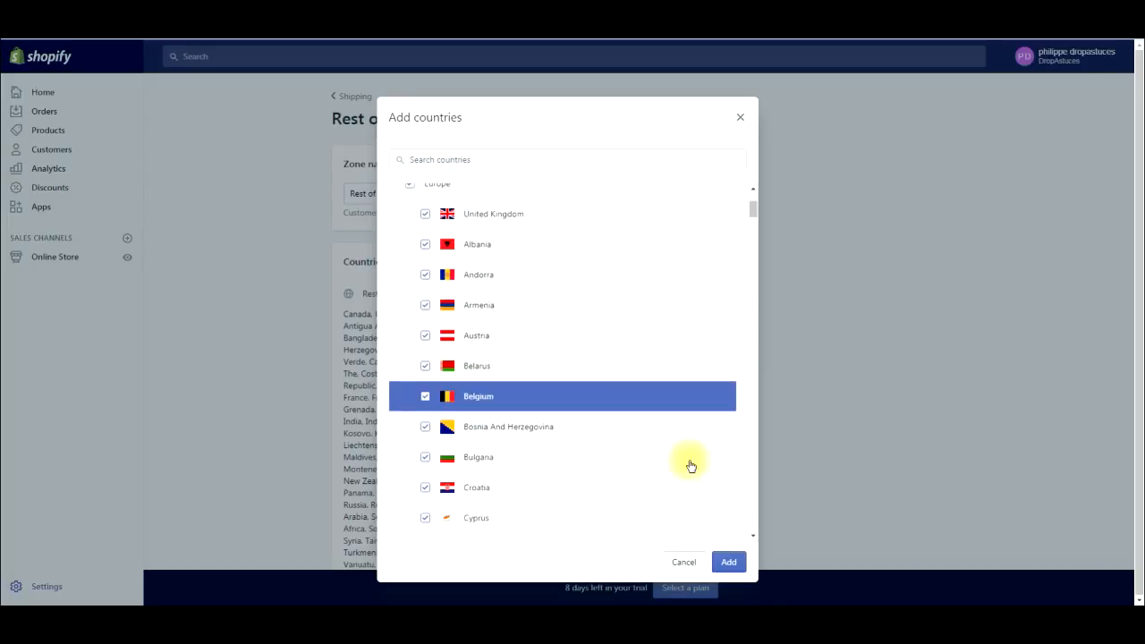
Add the selected North American and European countries to the zone and review its countries and rates
{"action": "left_click", "coordinate": [729, 562]}
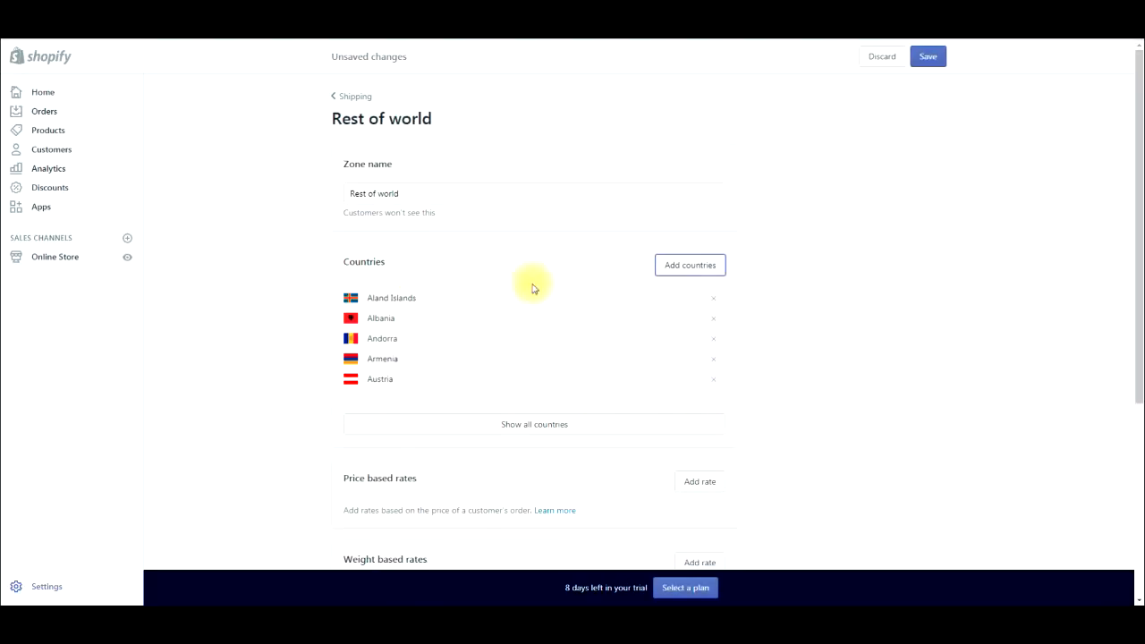
{"action": "scroll", "coordinate": [626, 376], "scroll_direction": "down", "scroll_amount": 3}
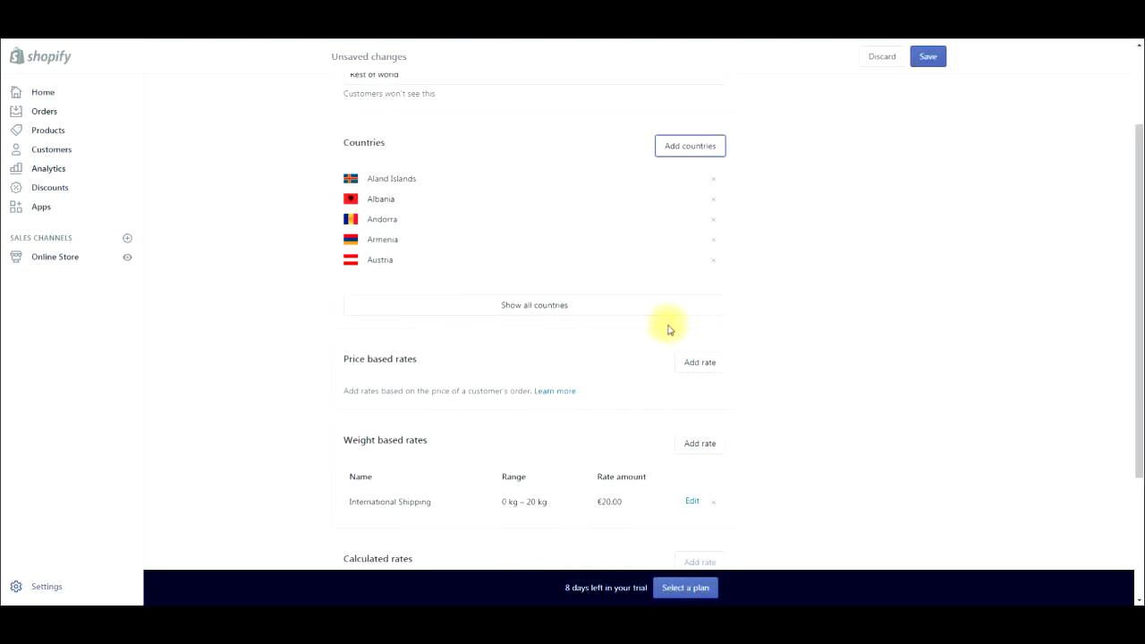
{"action": "scroll", "coordinate": [537, 318], "scroll_direction": "up", "scroll_amount": 3}
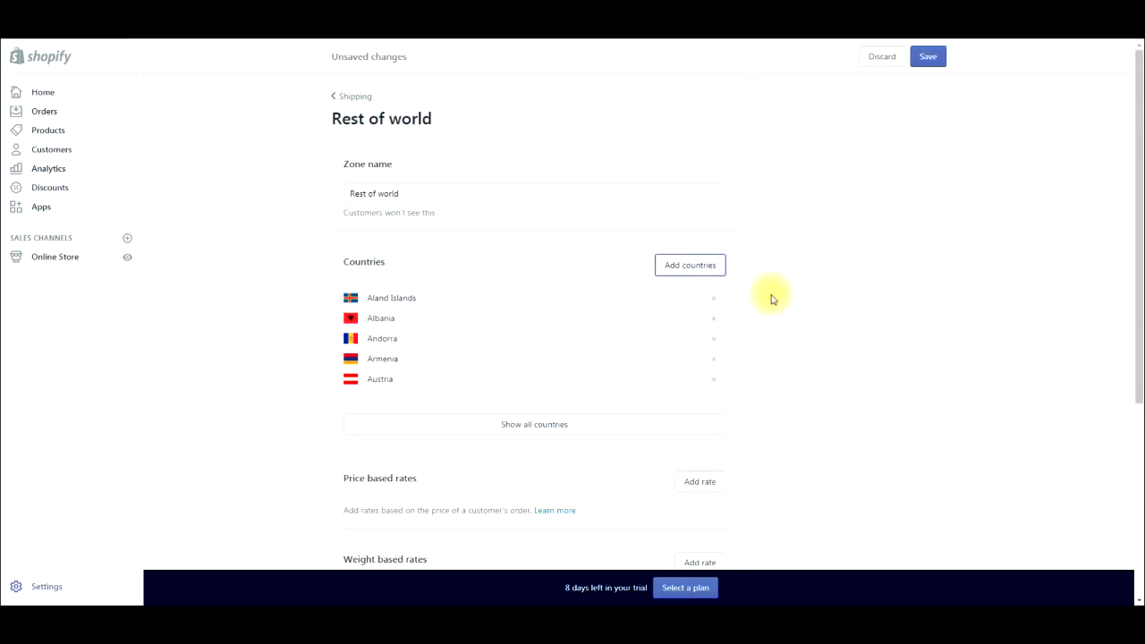
{"action": "scroll", "coordinate": [749, 323], "scroll_direction": "down", "scroll_amount": 2}
{"action": "scroll", "coordinate": [750, 324], "scroll_direction": "up", "scroll_amount": 2}
{"action": "scroll", "coordinate": [749, 325], "scroll_direction": "up", "scroll_amount": 1}
Rename the Rest of world shipping zone as "mes pays cibles"
{"action": "left_click_drag", "start_coordinate": [434, 192], "coordinate": [319, 197]}
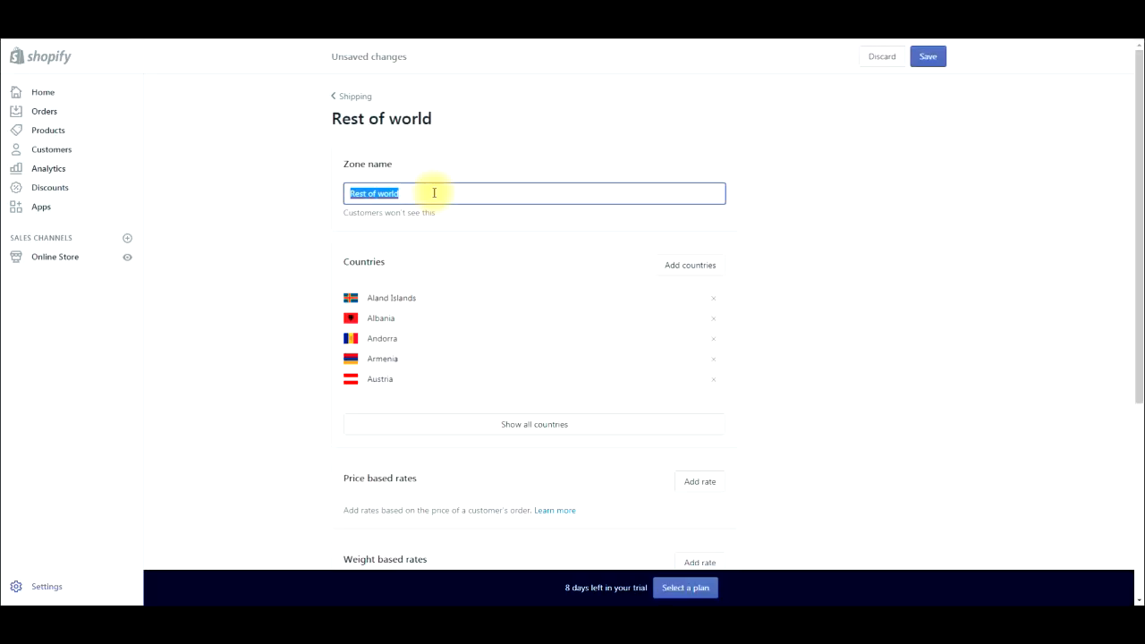
{"action": "type", "text": "mes pays cibles"}
{"action": "left_click", "coordinate": [790, 230]}
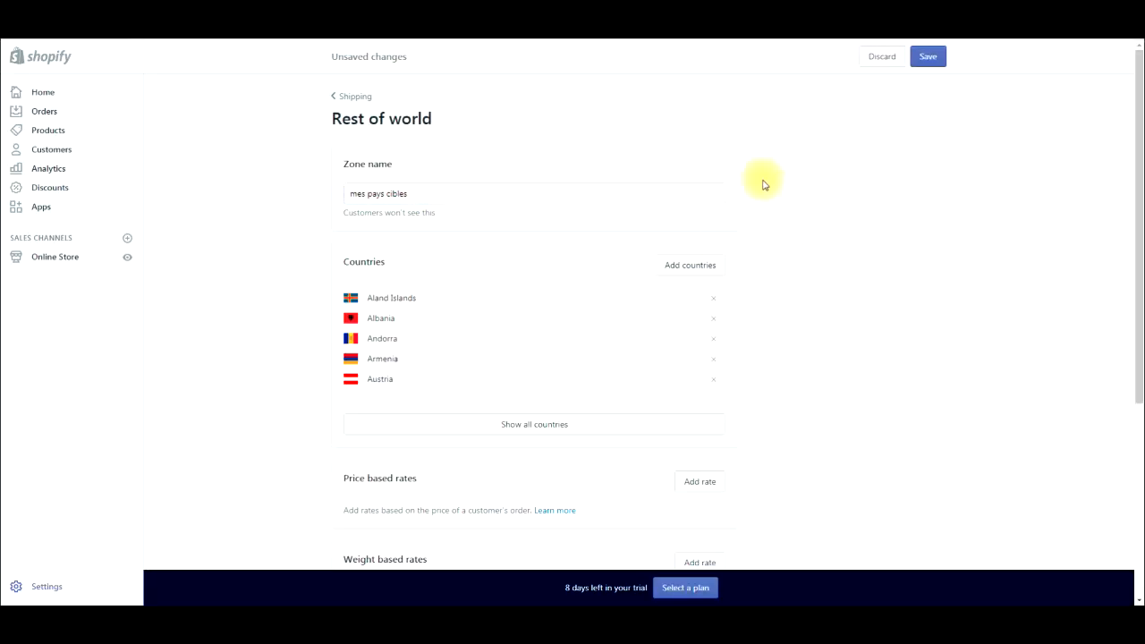
{"action": "scroll", "coordinate": [767, 234], "scroll_direction": "down", "scroll_amount": 3}
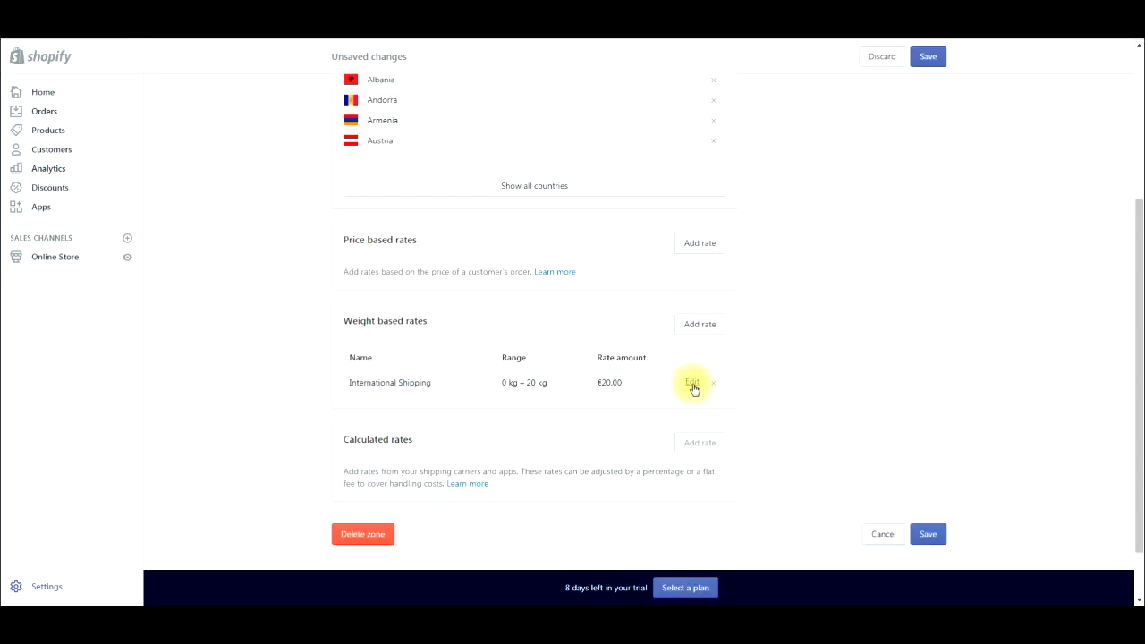
{"action": "left_click", "coordinate": [692, 383]}
{"action": "left_click", "coordinate": [684, 499]}
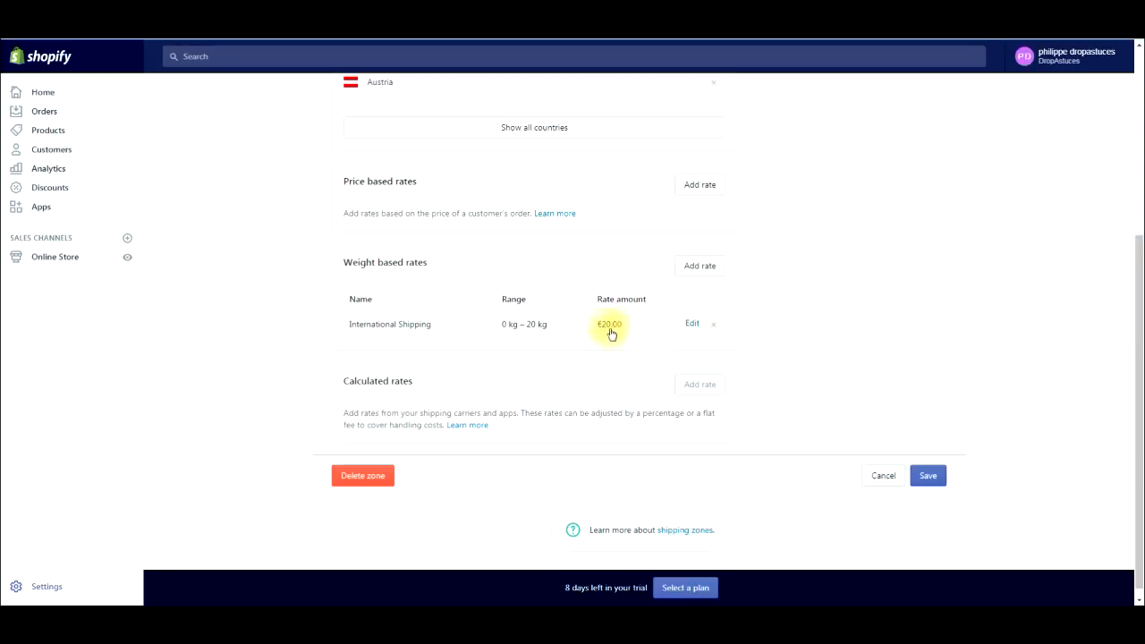
Rename the zone's International Shipping weight-based rate as "Frais de livraisons"
{"action": "left_click", "coordinate": [691, 325]}
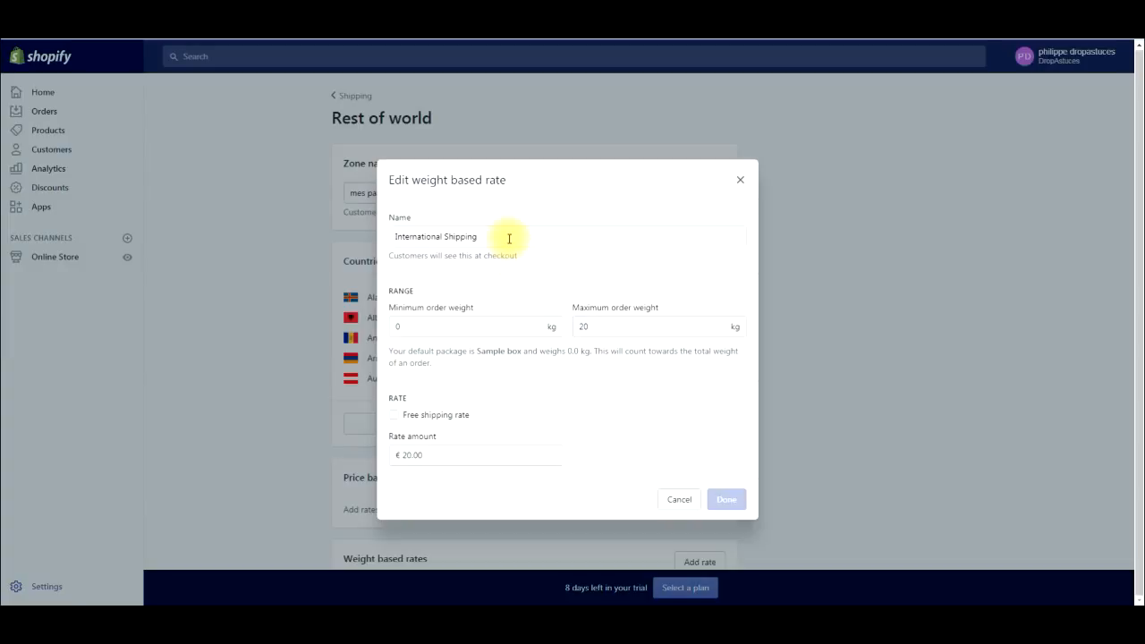
{"action": "left_click_drag", "start_coordinate": [510, 238], "coordinate": [385, 235]}
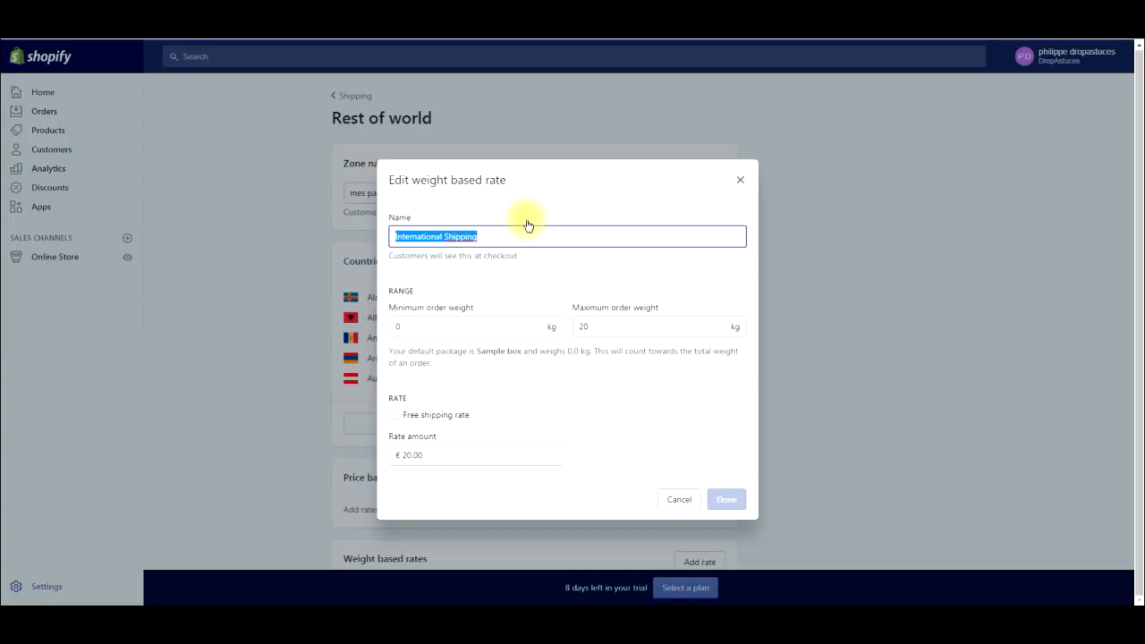
{"action": "type", "text": "Frais d"}
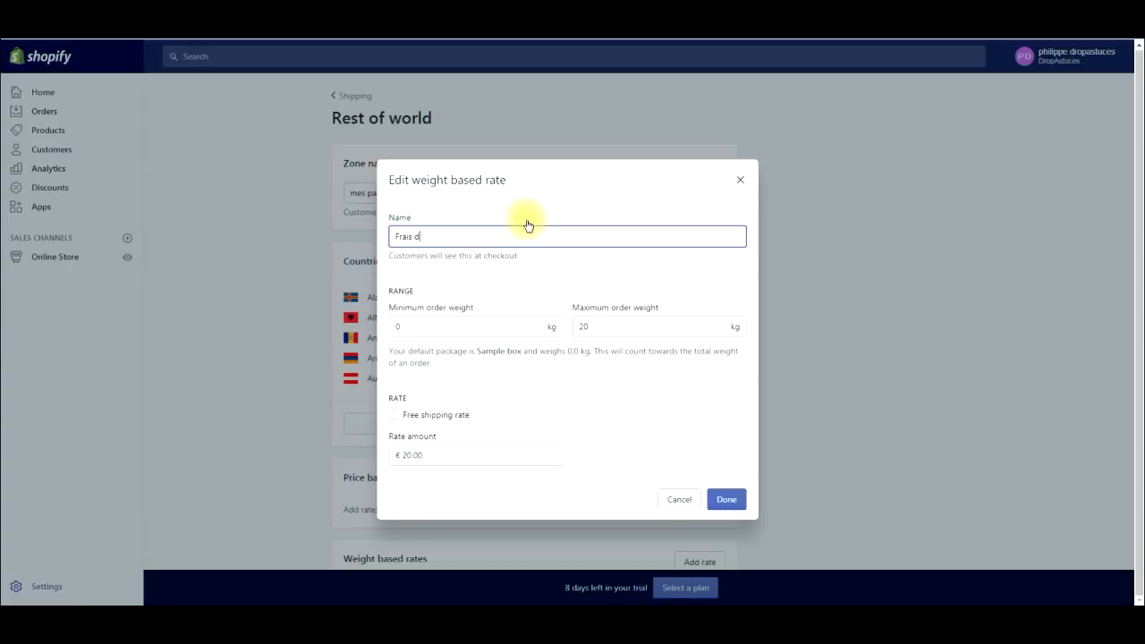
{"action": "type", "text": "e livraisons"}
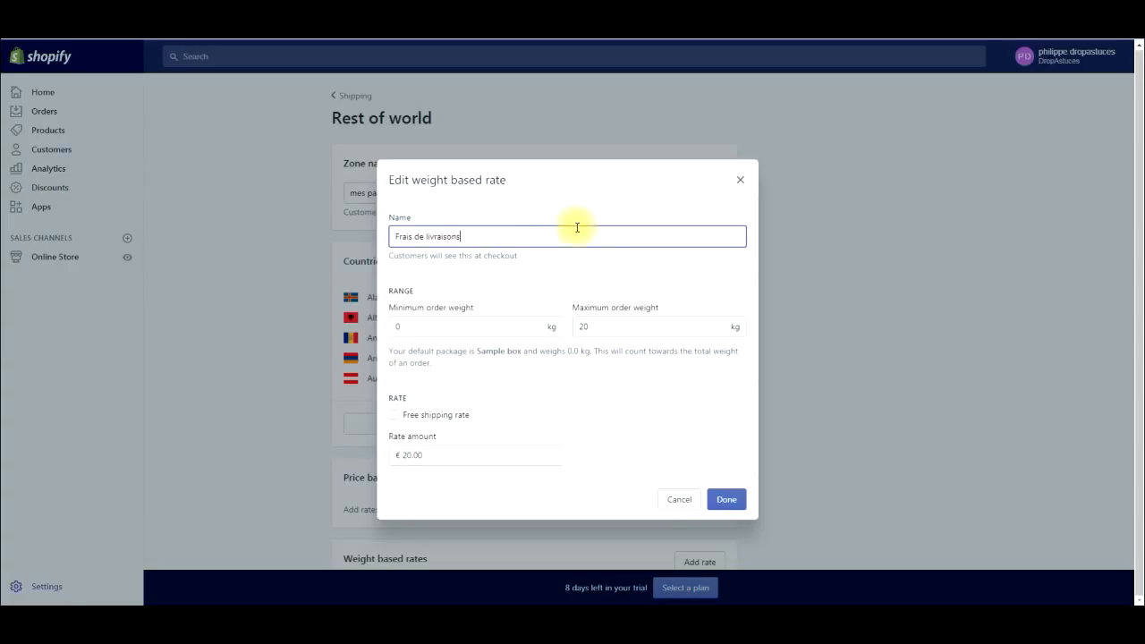
Set both the minimum and maximum order weight of the Frais de livraisons rate to 1 kg
{"action": "left_click", "coordinate": [494, 324]}
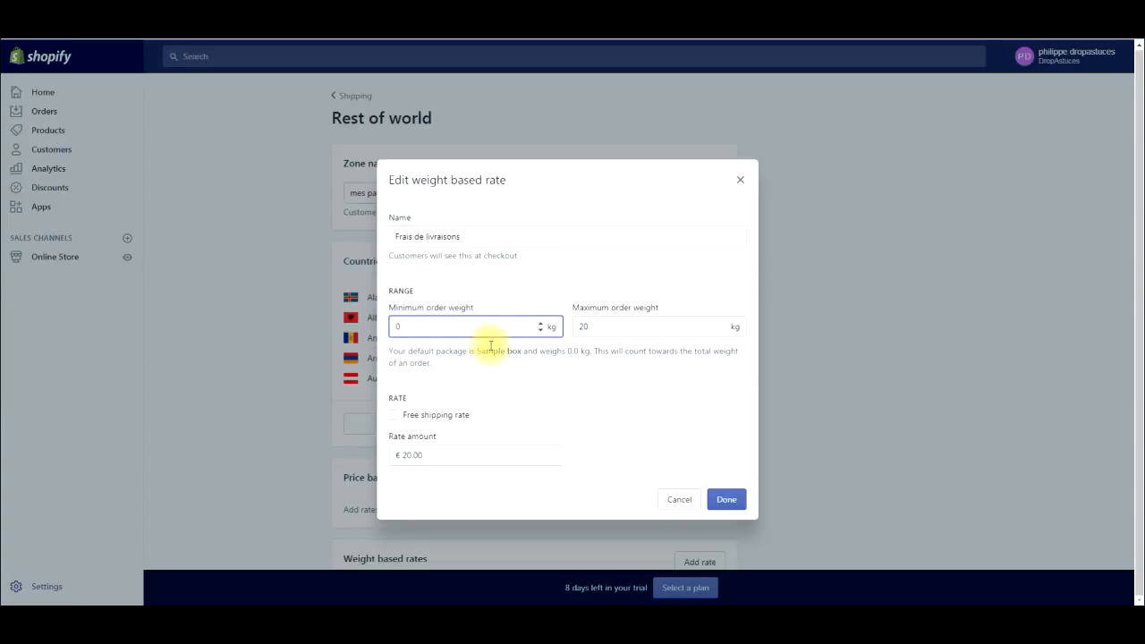
{"action": "left_click_drag", "start_coordinate": [394, 327], "coordinate": [445, 325]}
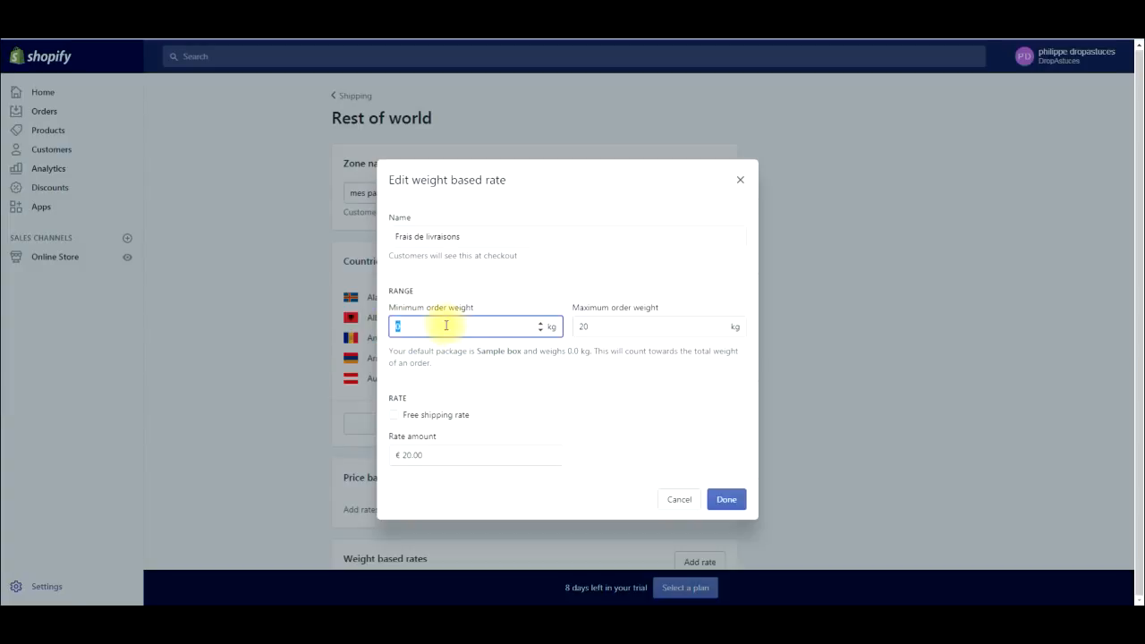
{"action": "type", "text": "1"}
{"action": "left_click_drag", "start_coordinate": [685, 328], "coordinate": [574, 331]}
{"action": "key", "text": "BackSpace"}
{"action": "type", "text": "1"}
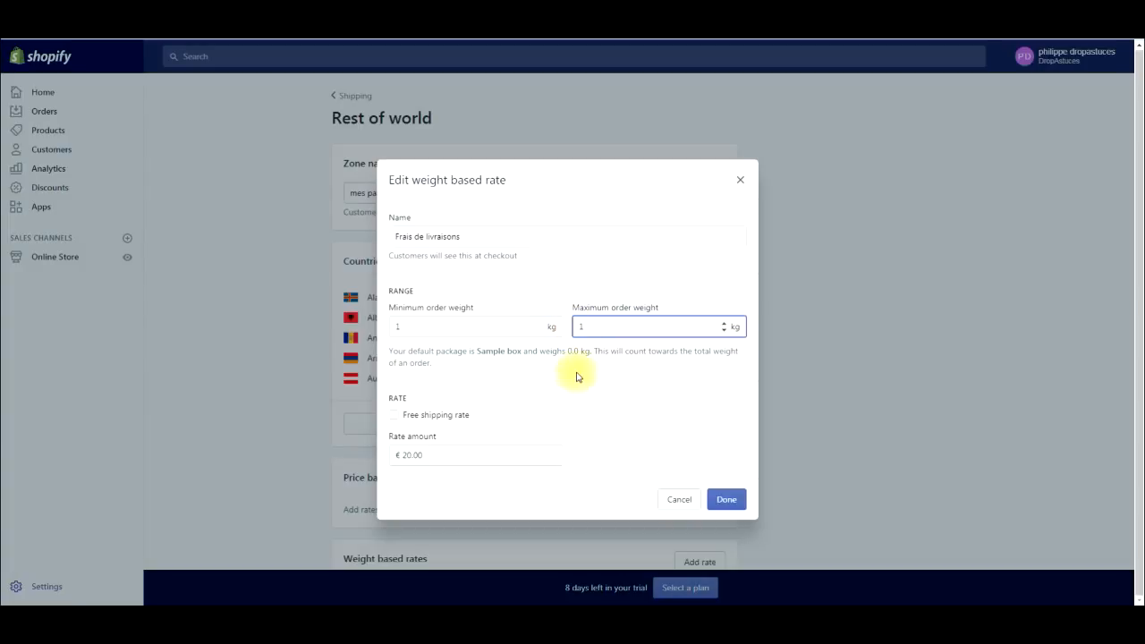
{"action": "left_click", "coordinate": [552, 404]}
Set the amount of the Frais de livraisons rate to €9.90 and apply the rate changes
{"action": "left_click_drag", "start_coordinate": [428, 455], "coordinate": [388, 454]}
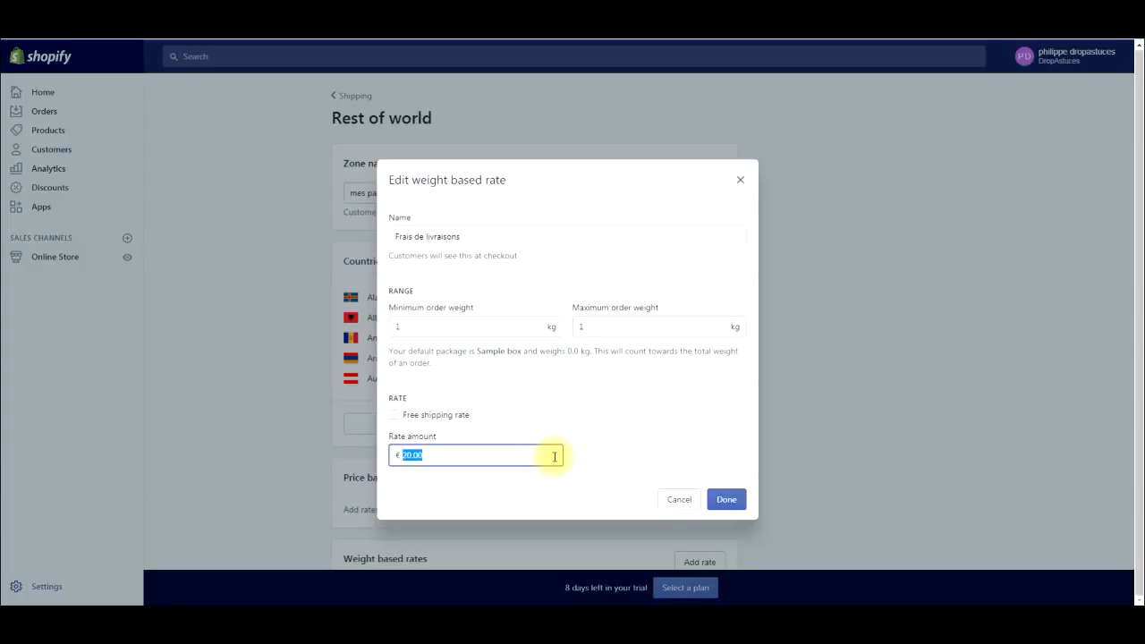
{"action": "type", "text": "9.90"}
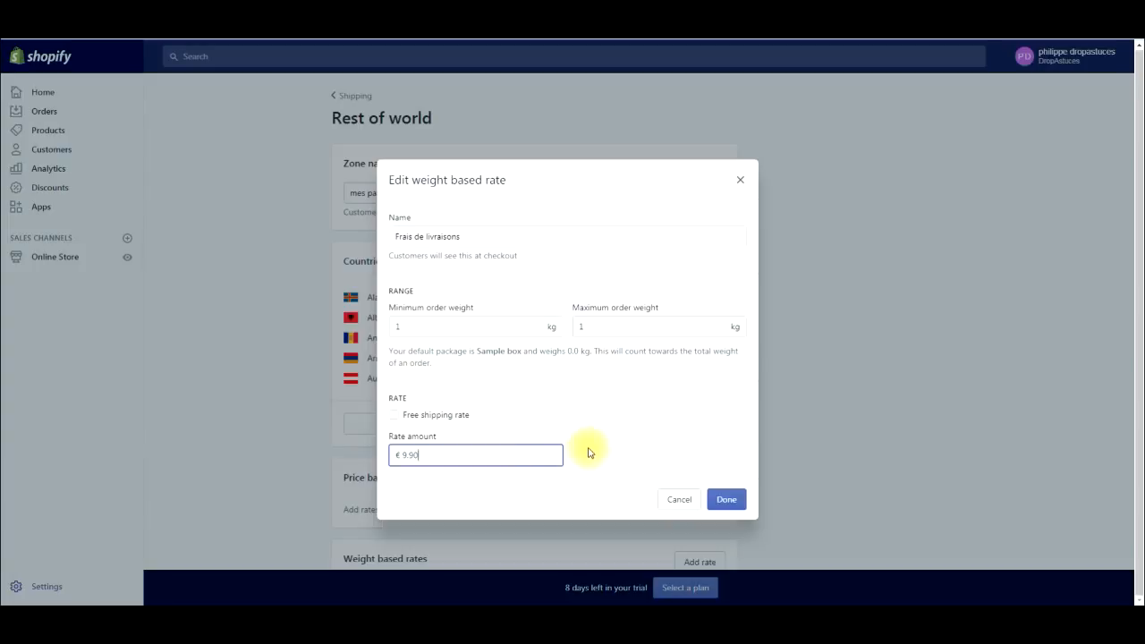
{"action": "left_click", "coordinate": [666, 454]}
{"action": "left_click", "coordinate": [711, 494]}
Start a new weight-based rate for the zone and set its maximum order weight to 0 kg
{"action": "scroll", "coordinate": [765, 474], "scroll_direction": "down", "scroll_amount": 5}
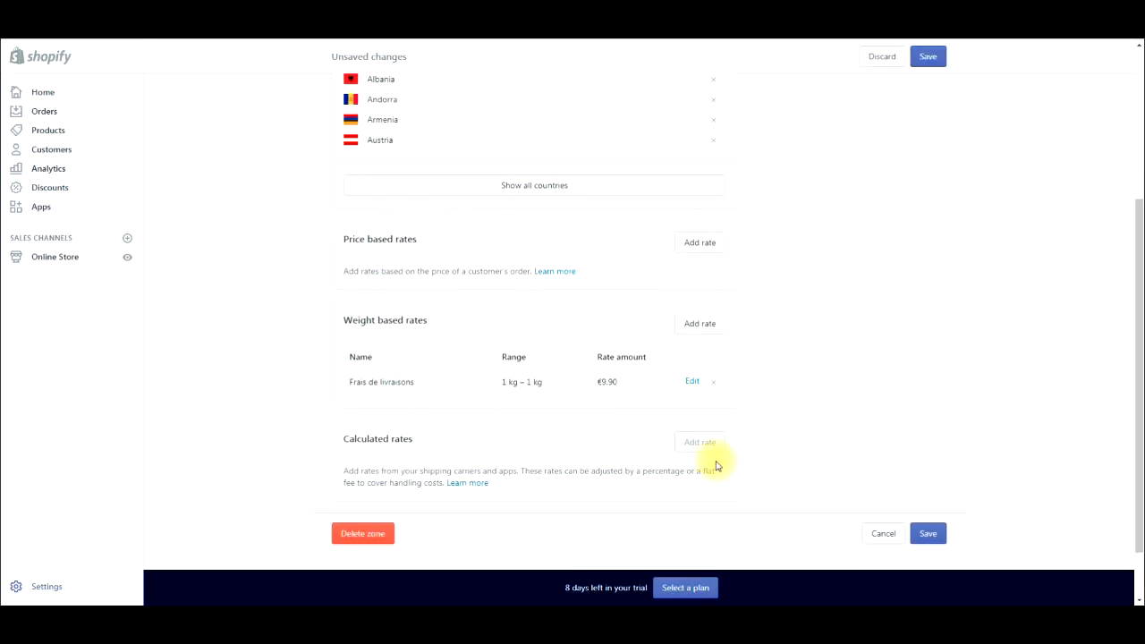
{"action": "left_click", "coordinate": [701, 326]}
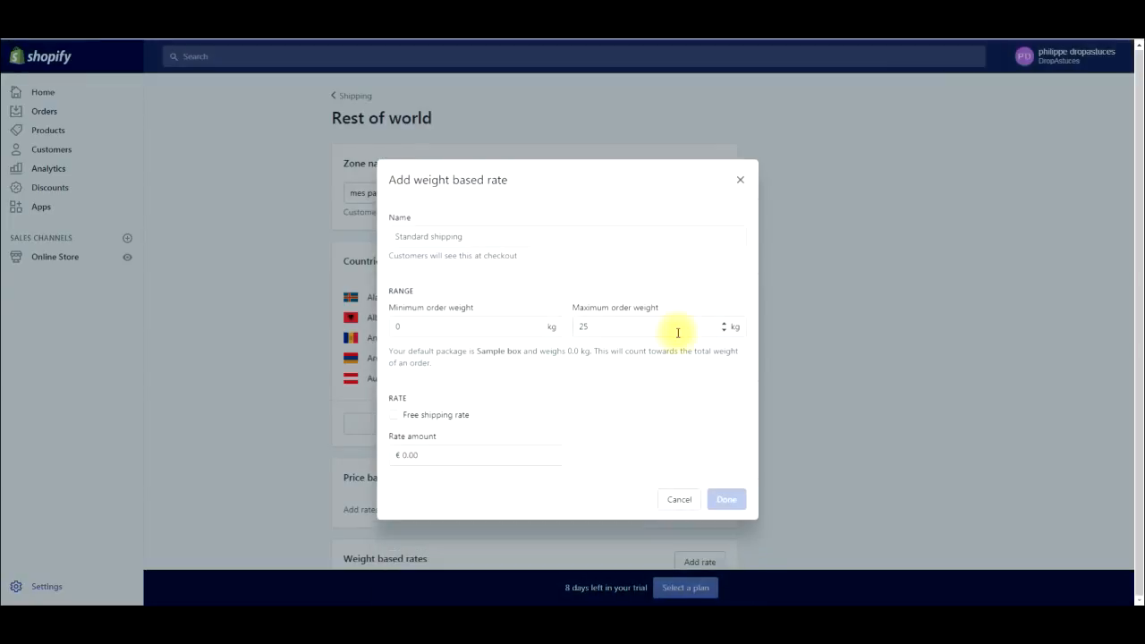
{"action": "left_click", "coordinate": [491, 328]}
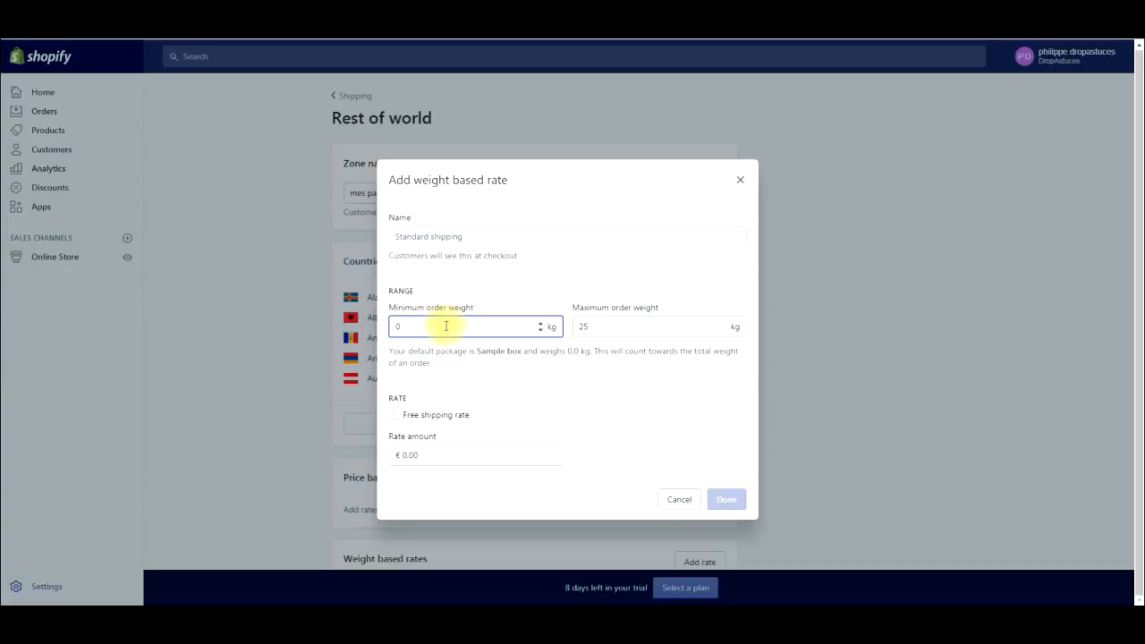
{"action": "left_click_drag", "start_coordinate": [597, 327], "coordinate": [577, 329]}
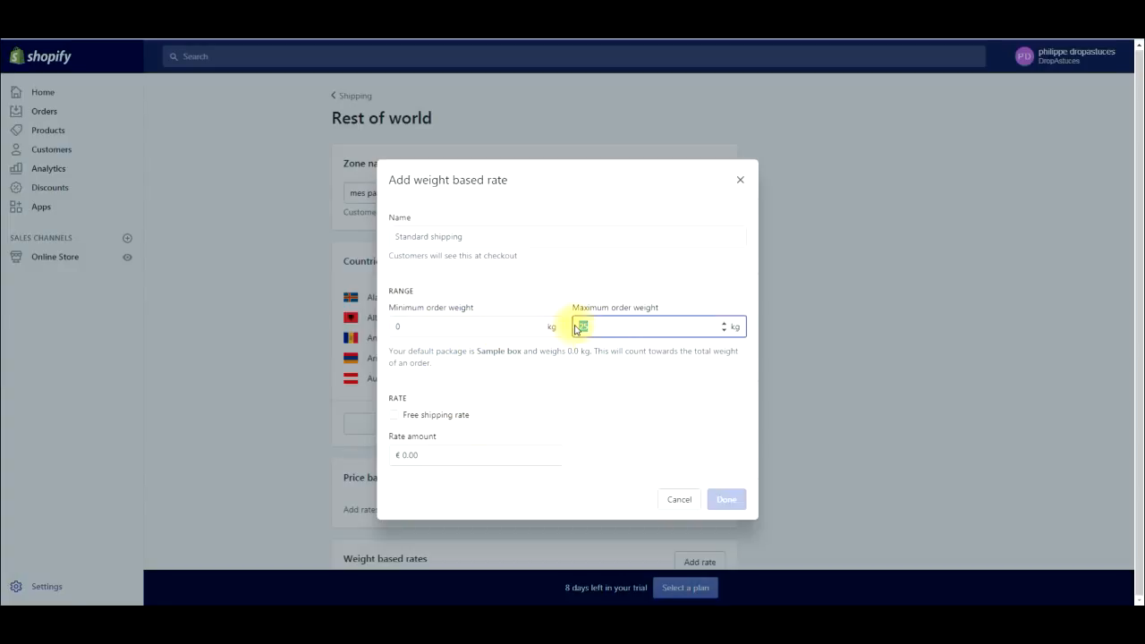
{"action": "key", "text": "BackSpace"}
{"action": "left_click", "coordinate": [505, 358]}
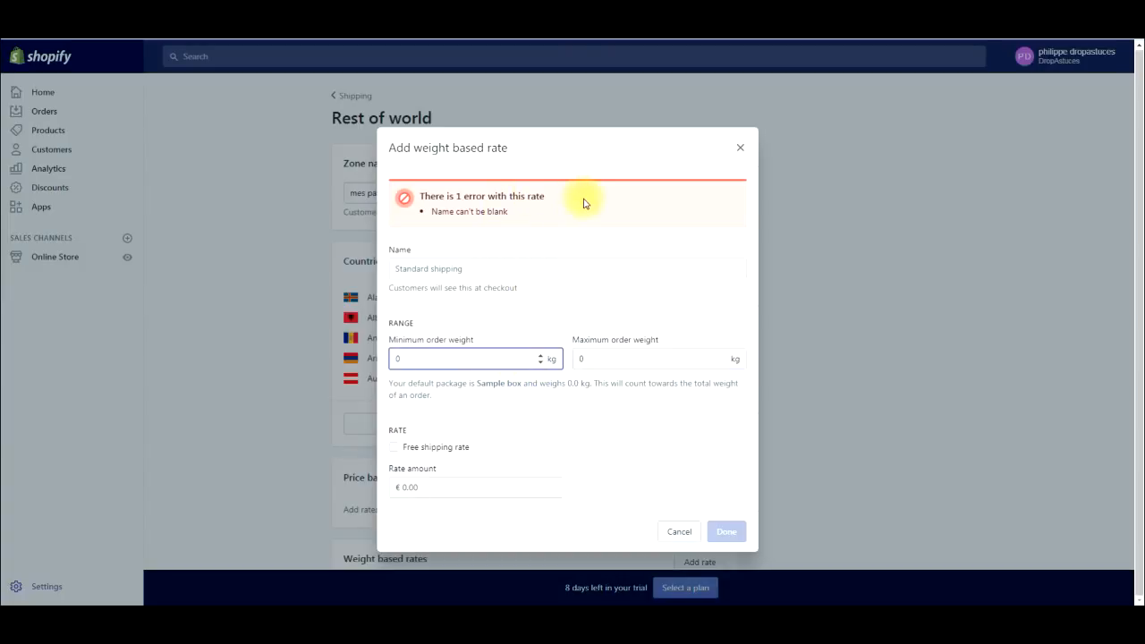
Name the new 0 kg weight-based rate "Frais de livraison"
{"action": "left_click", "coordinate": [486, 265]}
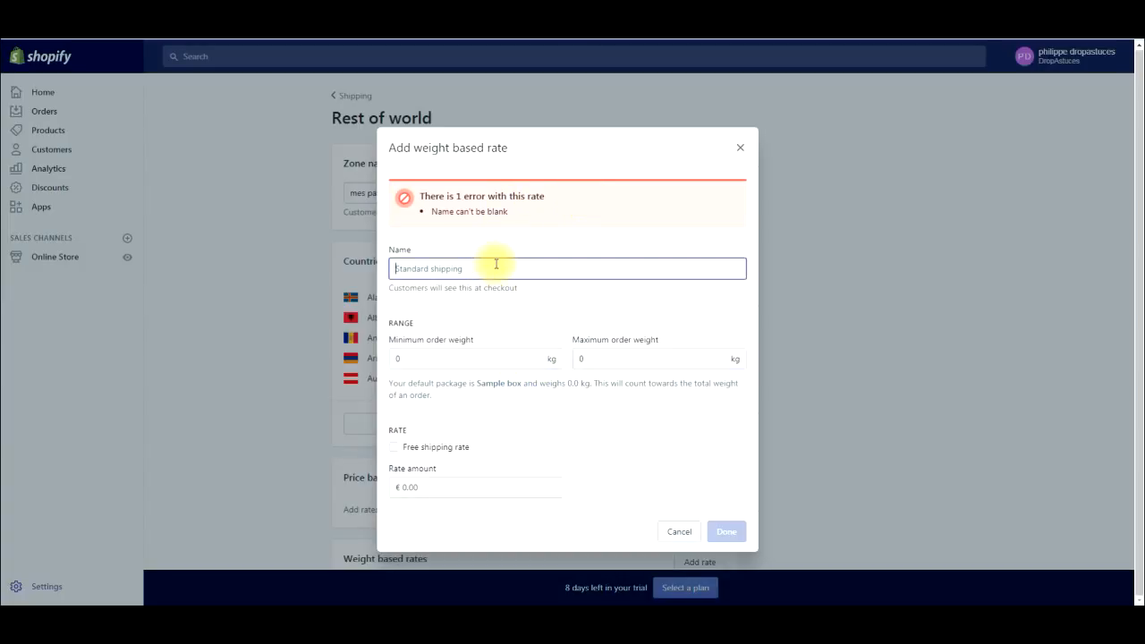
{"action": "type", "text": "L"}
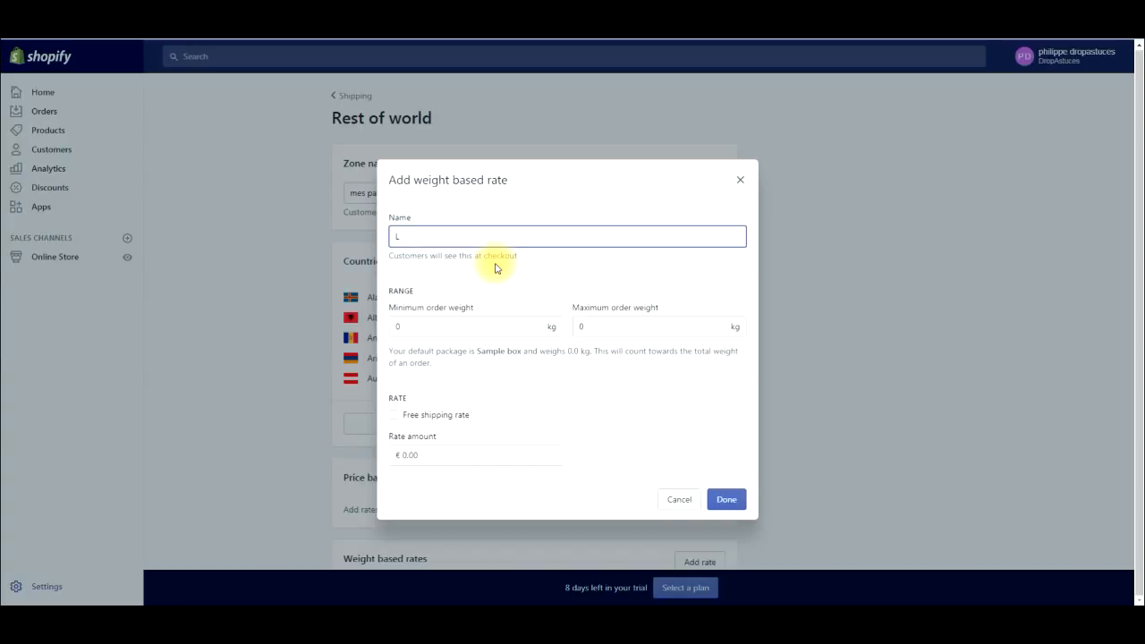
{"action": "key", "text": "BackSpace"}
{"action": "type", "text": "Fr"}
Make the 0 kg Frais de livraison rate a free shipping rate and apply it to the zone
{"action": "left_click", "coordinate": [460, 326]}
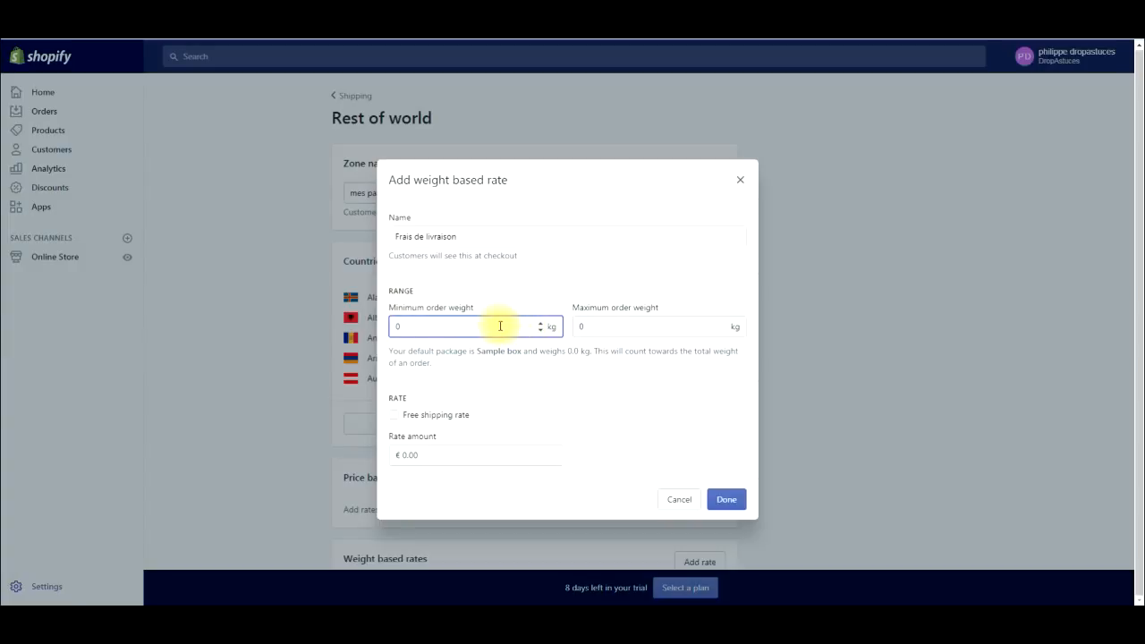
{"action": "left_click", "coordinate": [628, 327]}
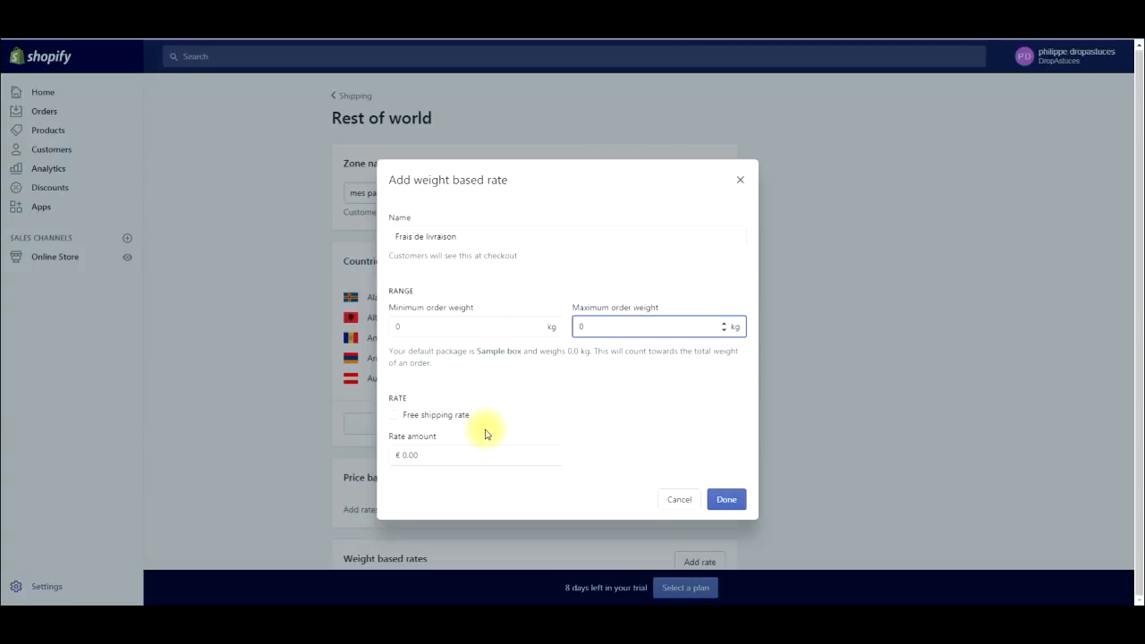
{"action": "left_click", "coordinate": [465, 454]}
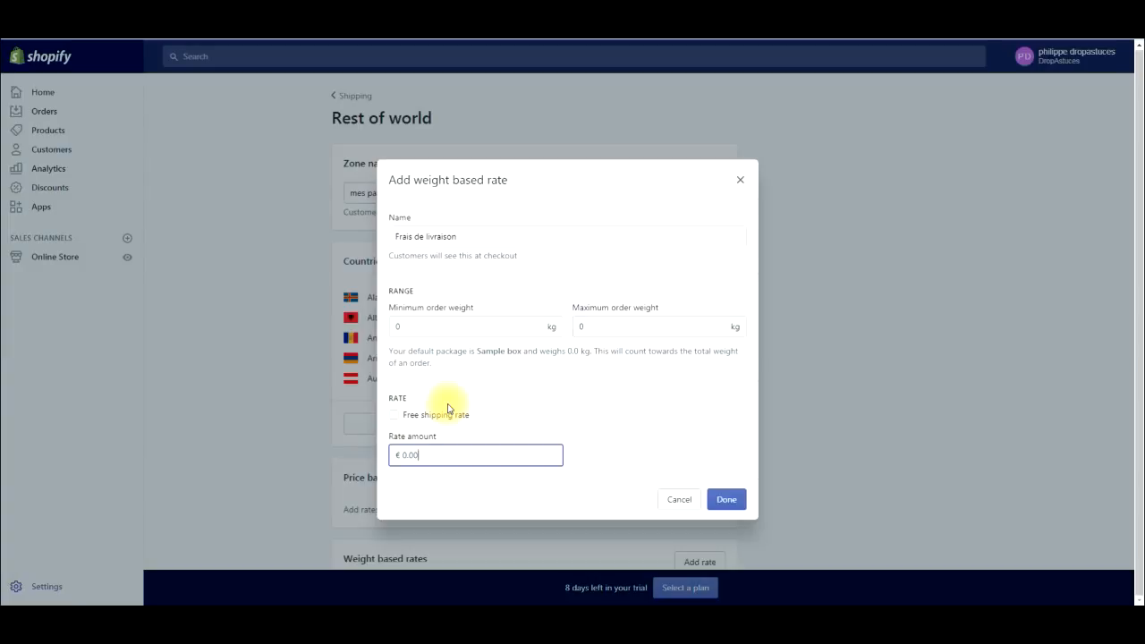
{"action": "left_click", "coordinate": [397, 416]}
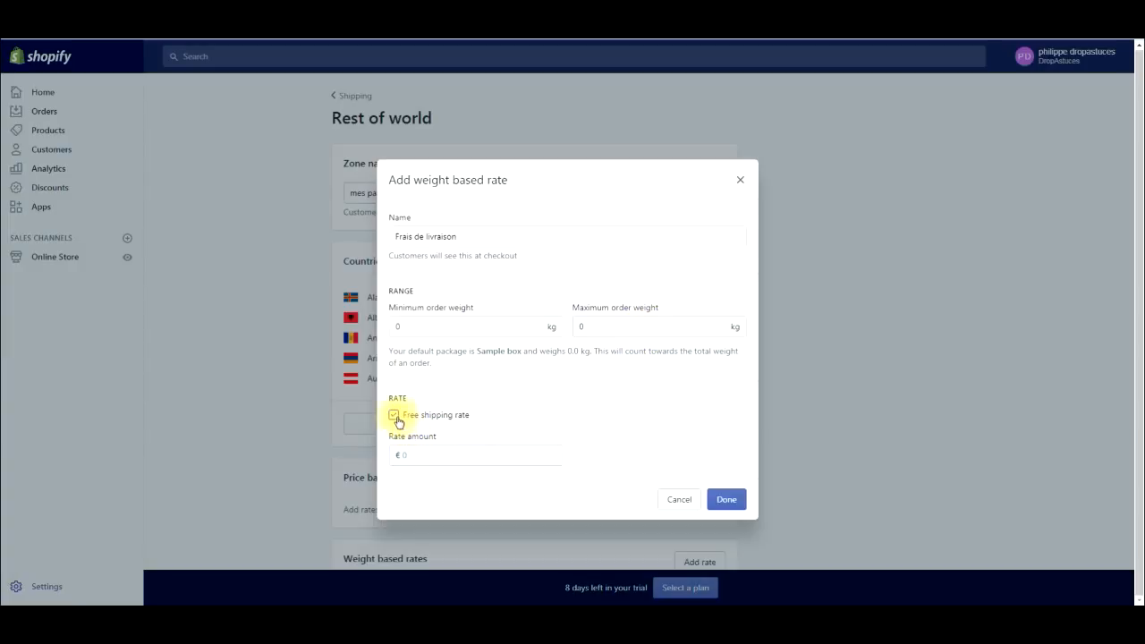
{"action": "left_click", "coordinate": [727, 502]}
Start another weight-based rate for the zone and name it "Frais de livrvaisons"
{"action": "scroll", "coordinate": [752, 425], "scroll_direction": "down", "scroll_amount": 2}
{"action": "scroll", "coordinate": [769, 408], "scroll_direction": "up", "scroll_amount": 1}
{"action": "scroll", "coordinate": [766, 410], "scroll_direction": "down", "scroll_amount": 1}
{"action": "scroll", "coordinate": [765, 409], "scroll_direction": "down", "scroll_amount": 1}
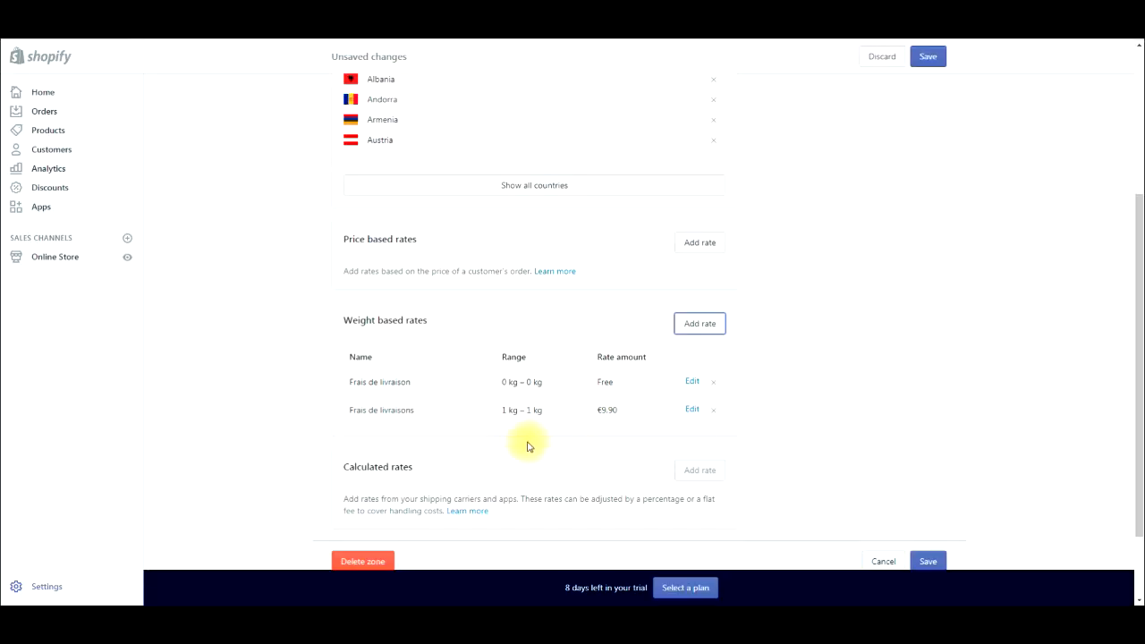
{"action": "left_click", "coordinate": [706, 327]}
{"action": "left_click", "coordinate": [519, 327]}
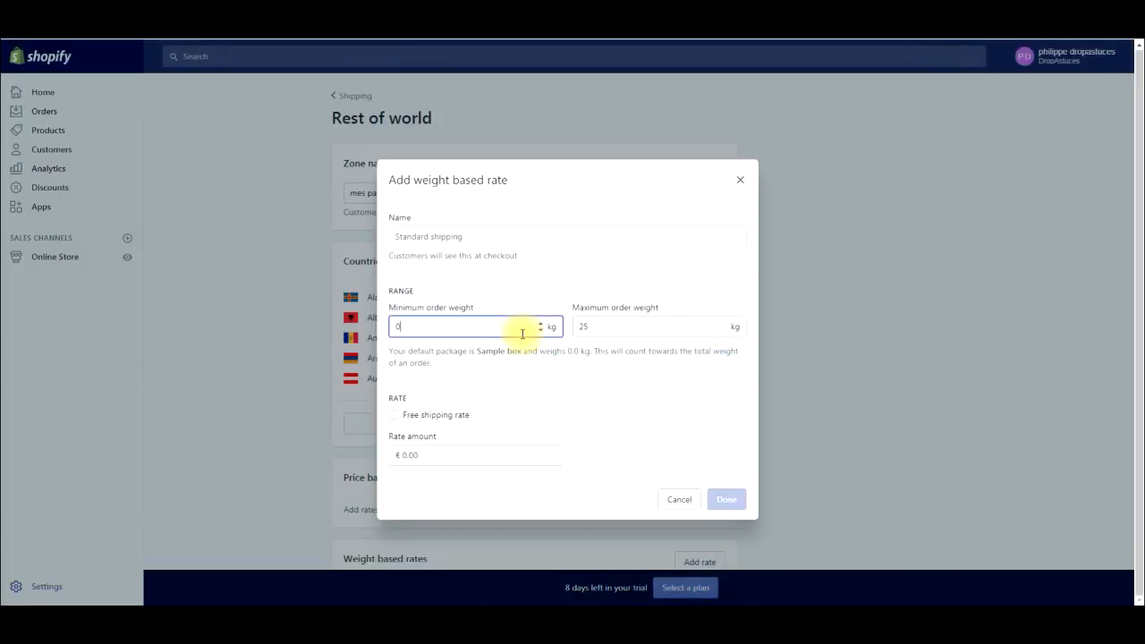
{"action": "left_click", "coordinate": [493, 234]}
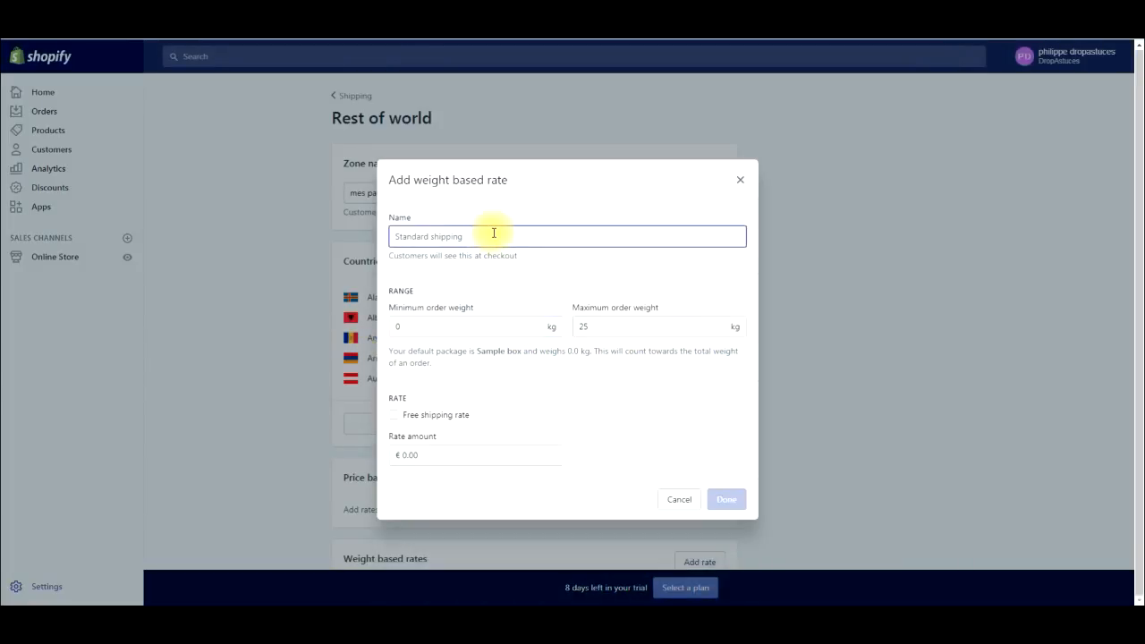
{"action": "type", "text": "Frais de livrvaisons"}
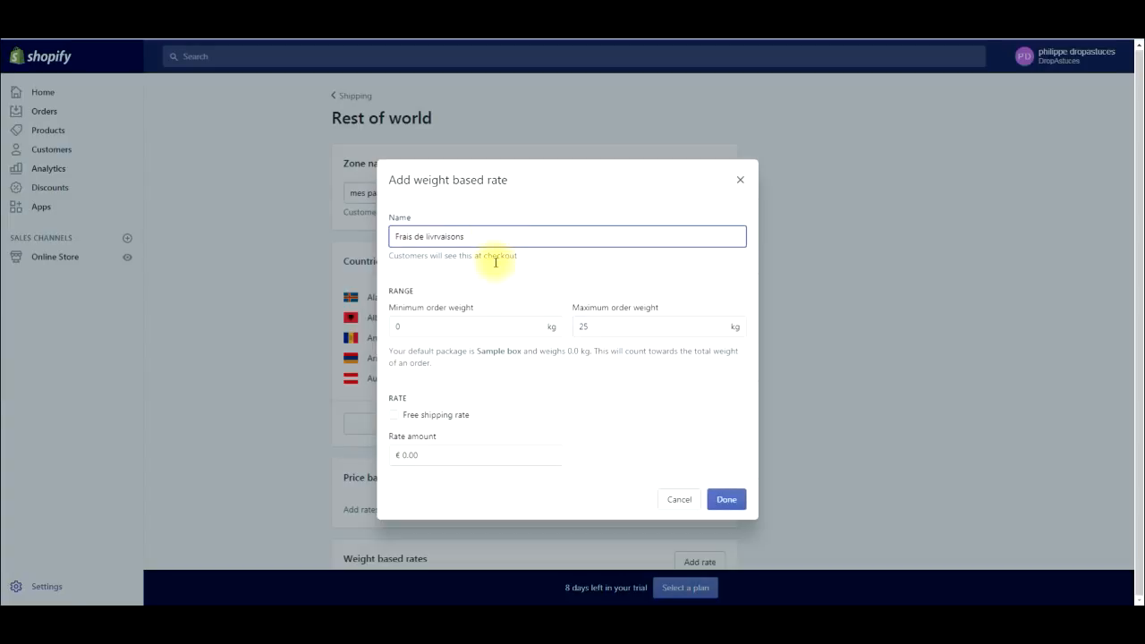
Set both the minimum and maximum order weight of the Frais de livrvaisons rate to 2 kg
{"action": "left_click", "coordinate": [468, 326]}
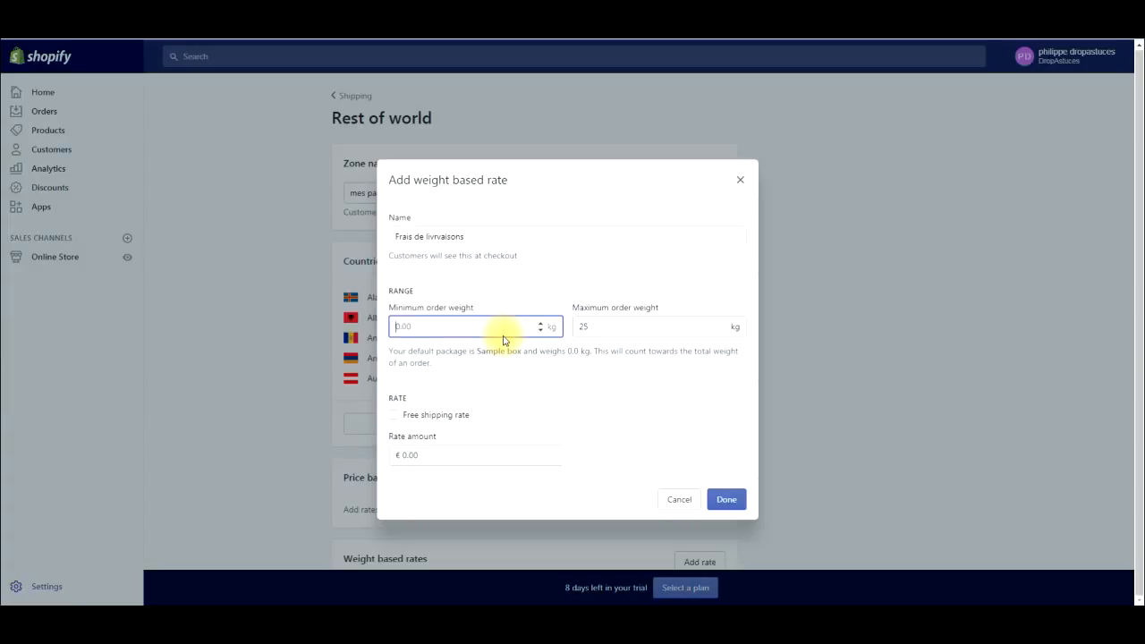
{"action": "left_click", "coordinate": [617, 328]}
{"action": "key", "text": "Return"}
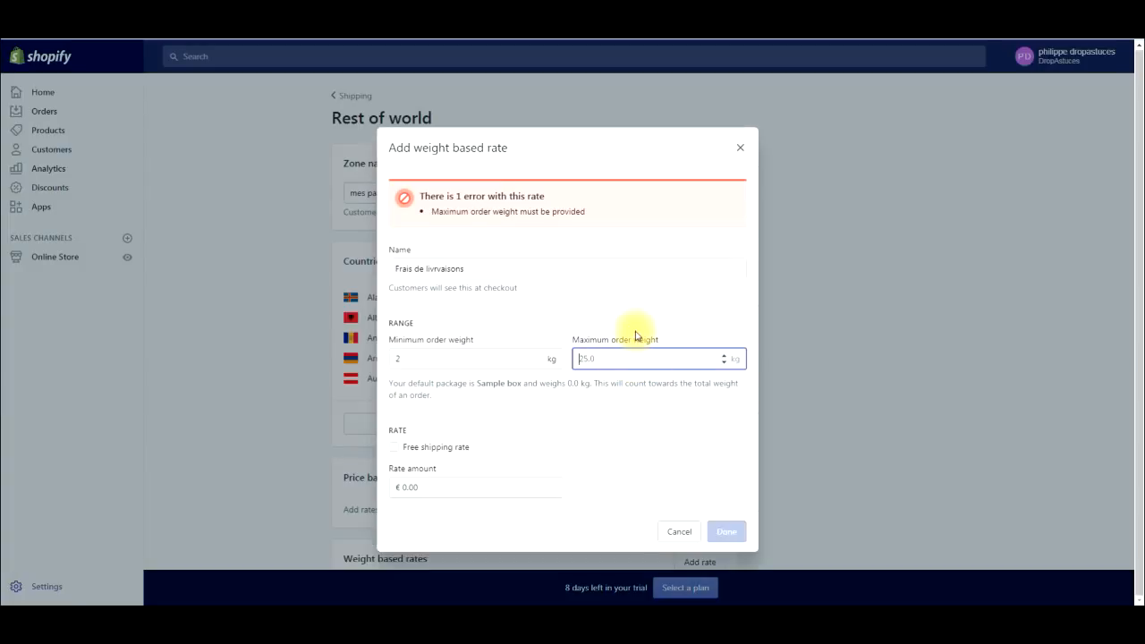
{"action": "type", "text": "2"}
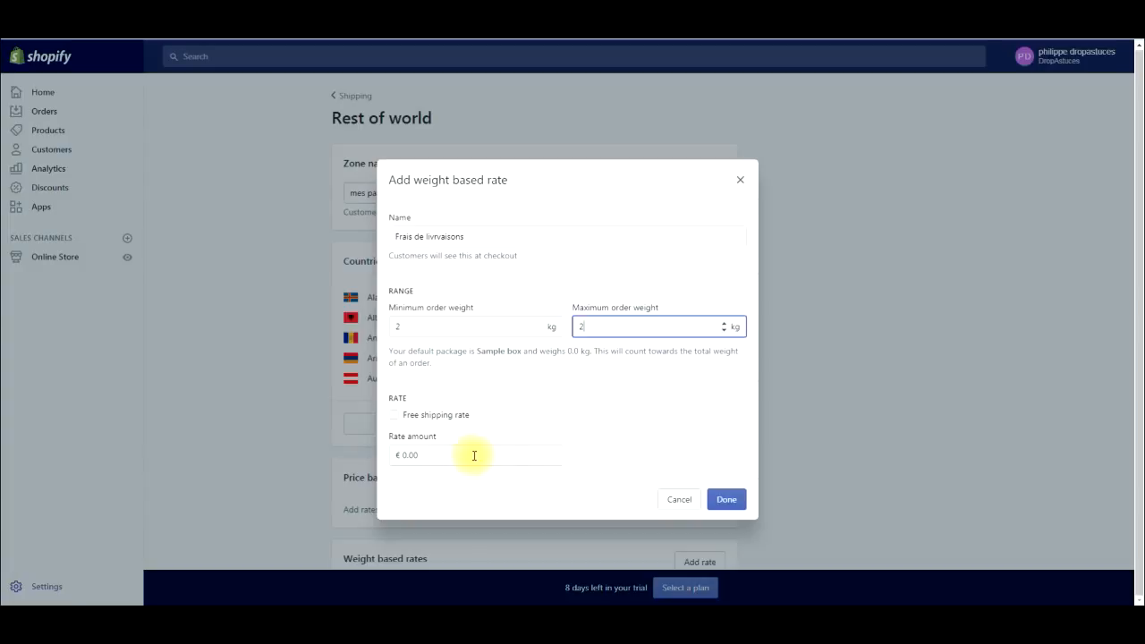
Switch to the Windows Calculator and work out the rate amount for a 2 kg order by multiplication
{"action": "left_click", "coordinate": [446, 458]}
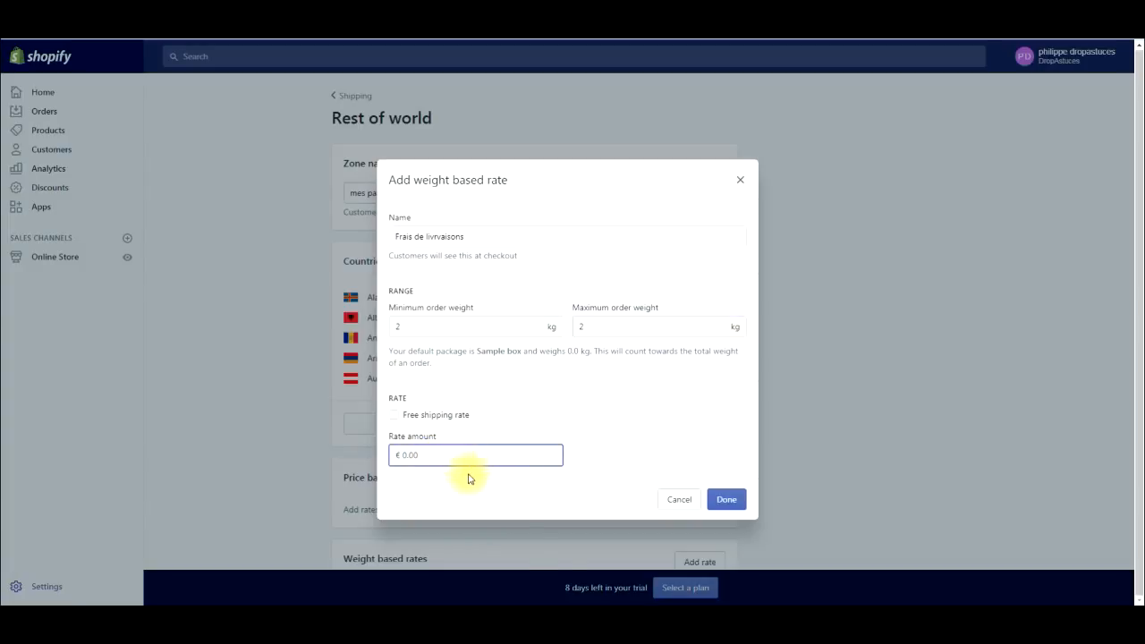
{"action": "left_click", "coordinate": [230, 609]}
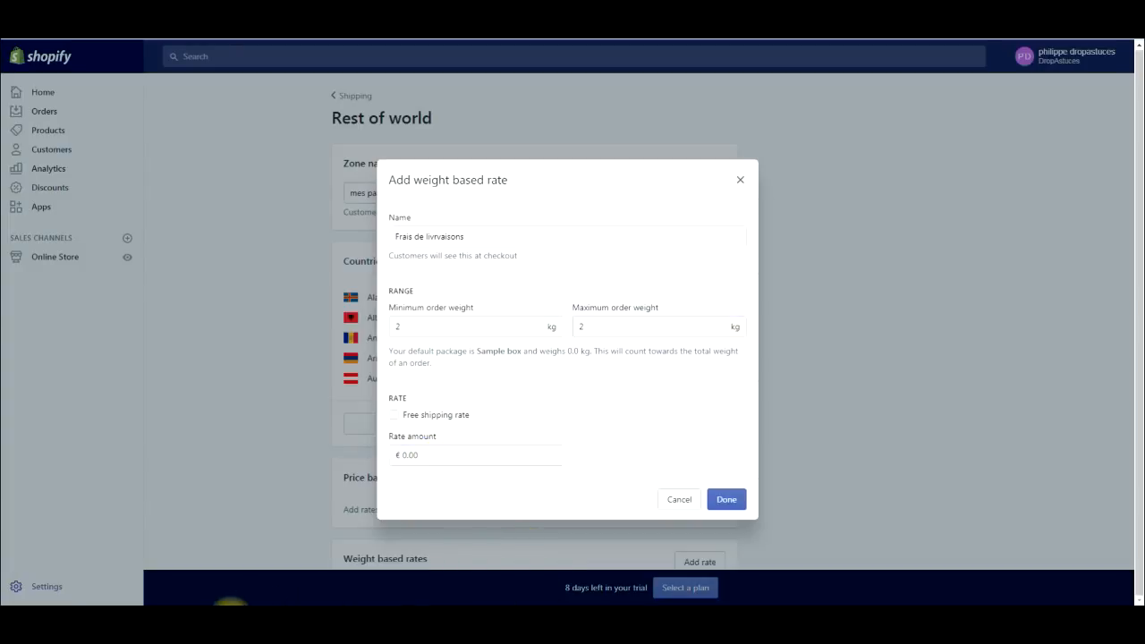
{"action": "key", "text": "Escape"}
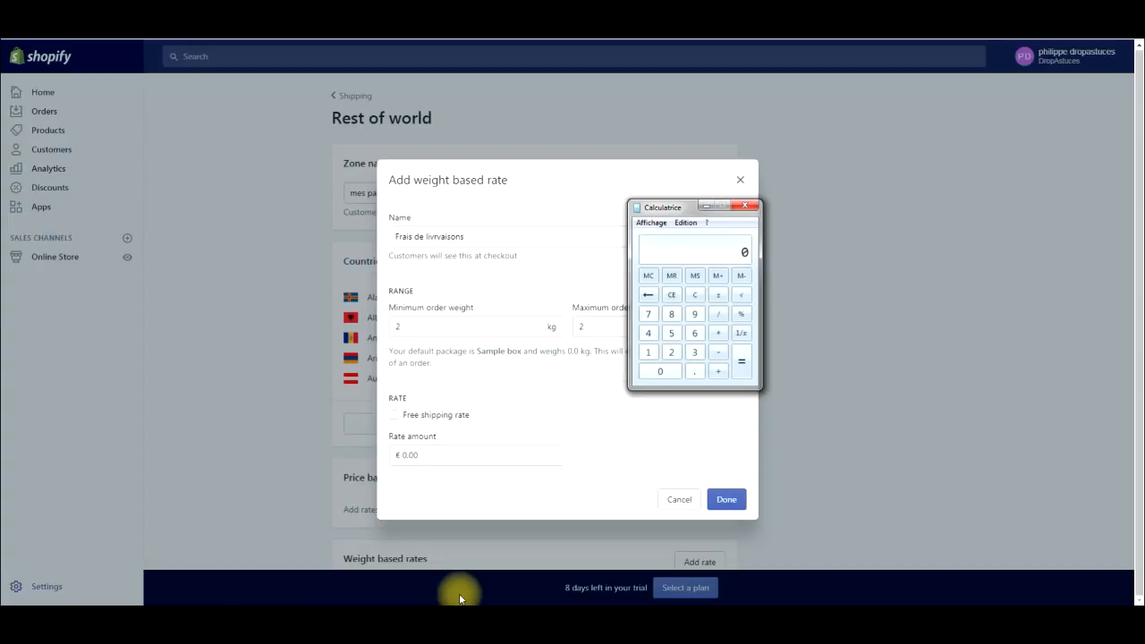
{"action": "key", "text": "0"}
{"action": "key", "text": "asterisk"}
{"action": "key", "text": "Return"}
Set the amount of the 2 kg rate to €19.80 and apply it to the zone
{"action": "left_click", "coordinate": [446, 456]}
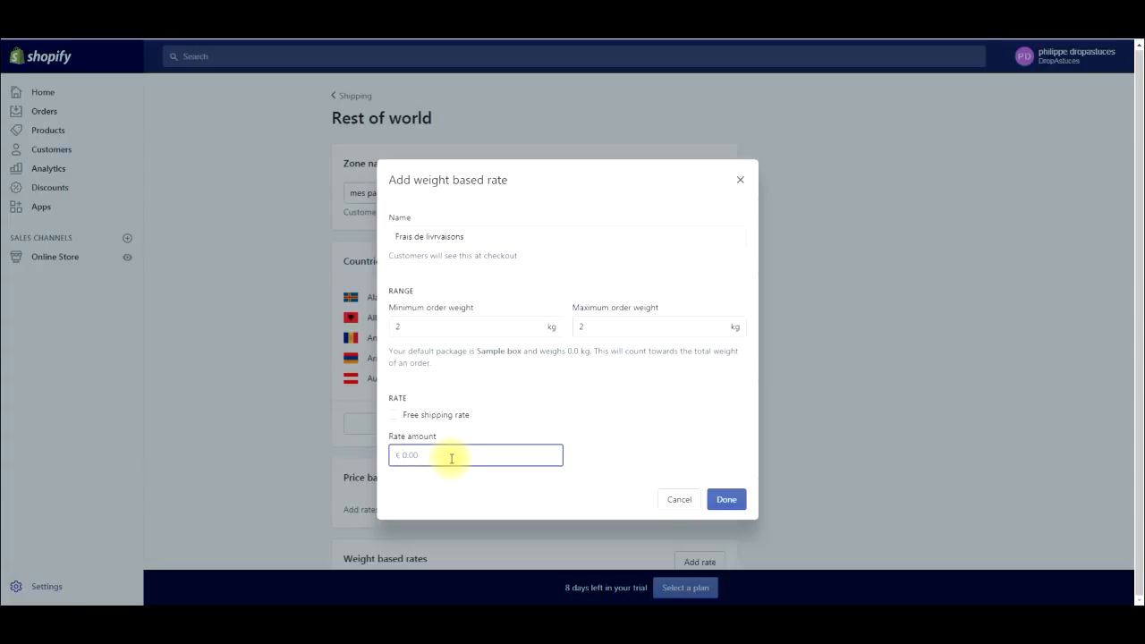
{"action": "left_click", "coordinate": [725, 501]}
{"action": "scroll", "coordinate": [769, 451], "scroll_direction": "down", "scroll_amount": 5}
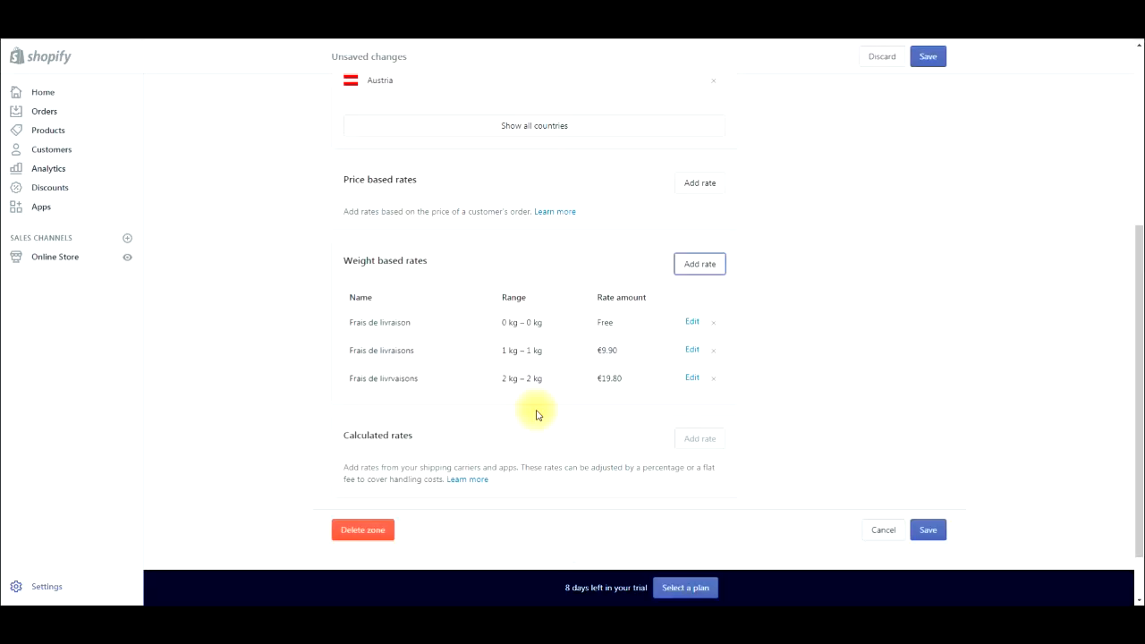
Look at the storefront's product catalog, and save the mes pays cibles shipping zone with its weight-based rates
{"action": "left_click", "coordinate": [242, 34]}
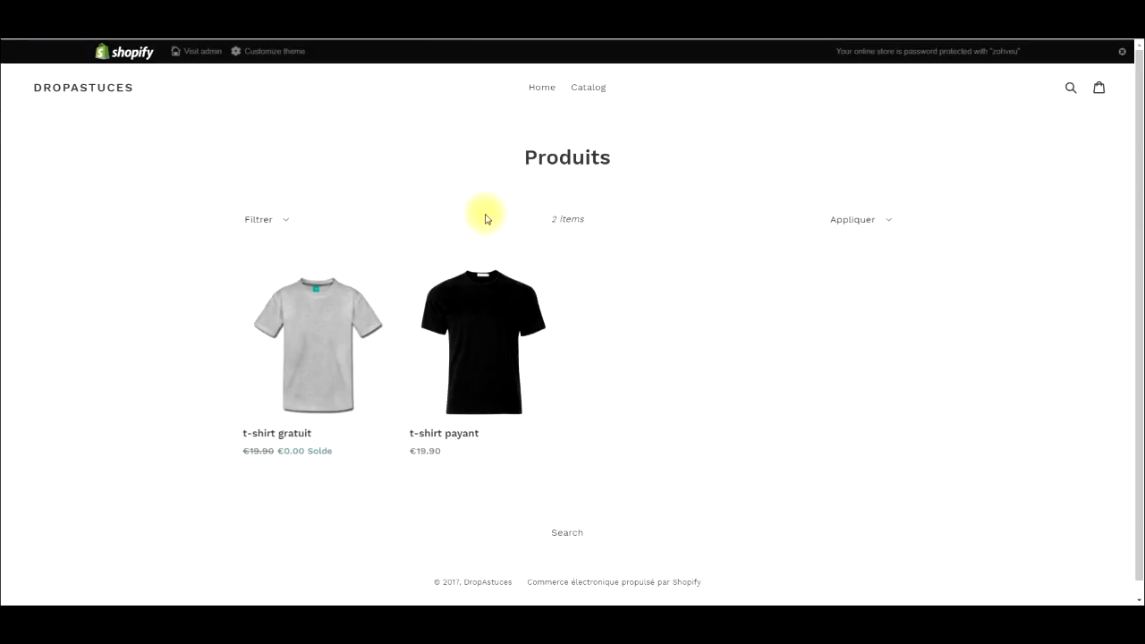
{"action": "left_click", "coordinate": [502, 342]}
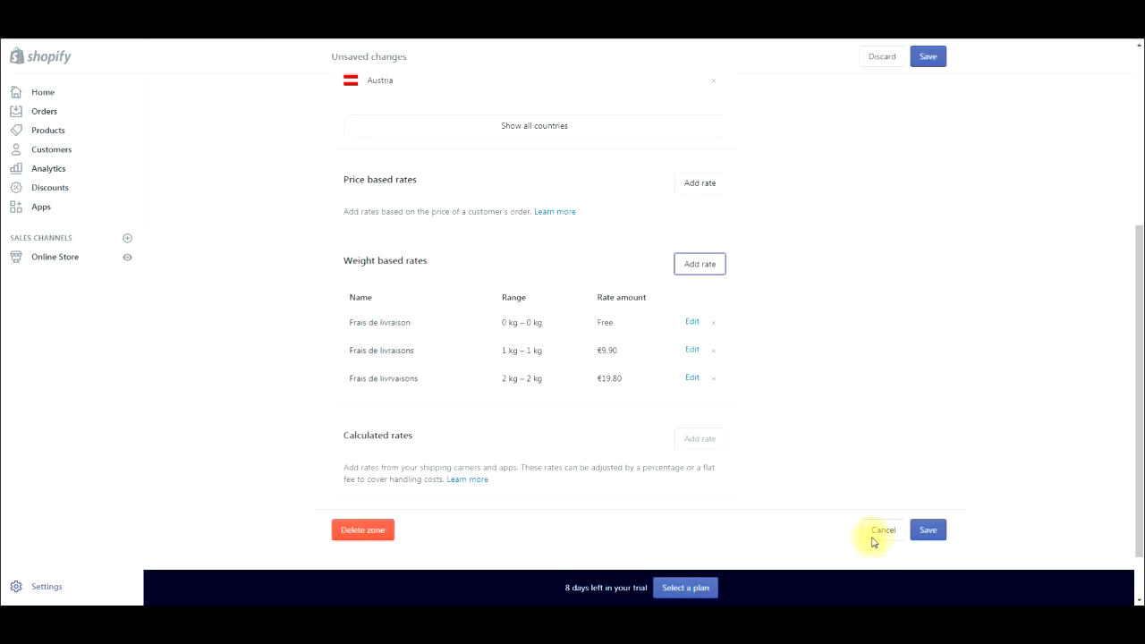
{"action": "left_click", "coordinate": [930, 532]}
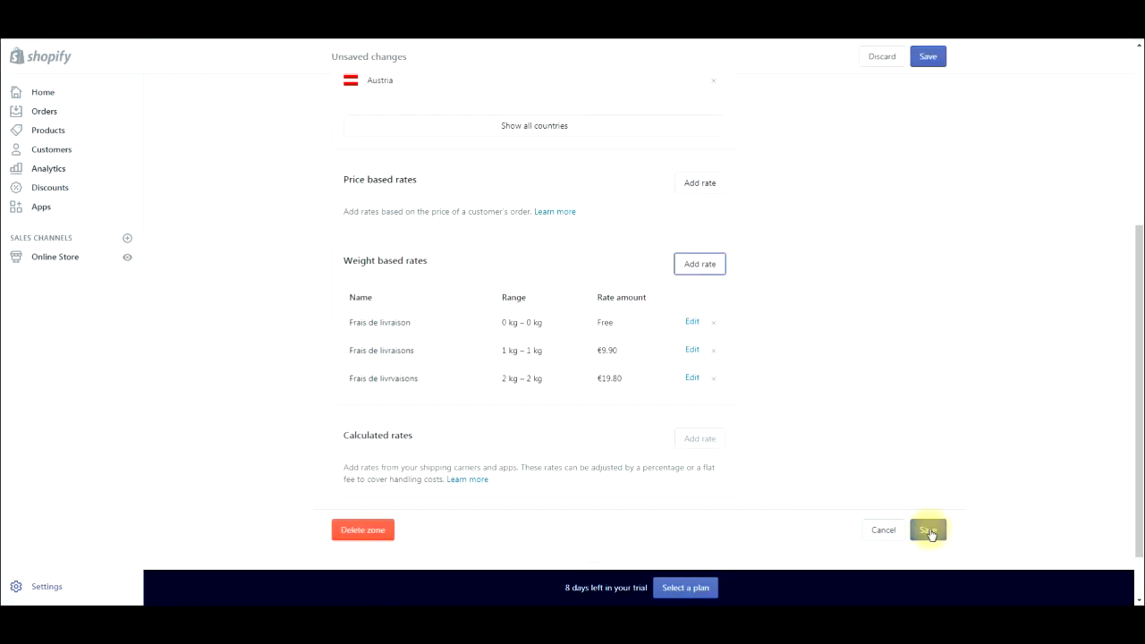
{"action": "left_click", "coordinate": [926, 532]}
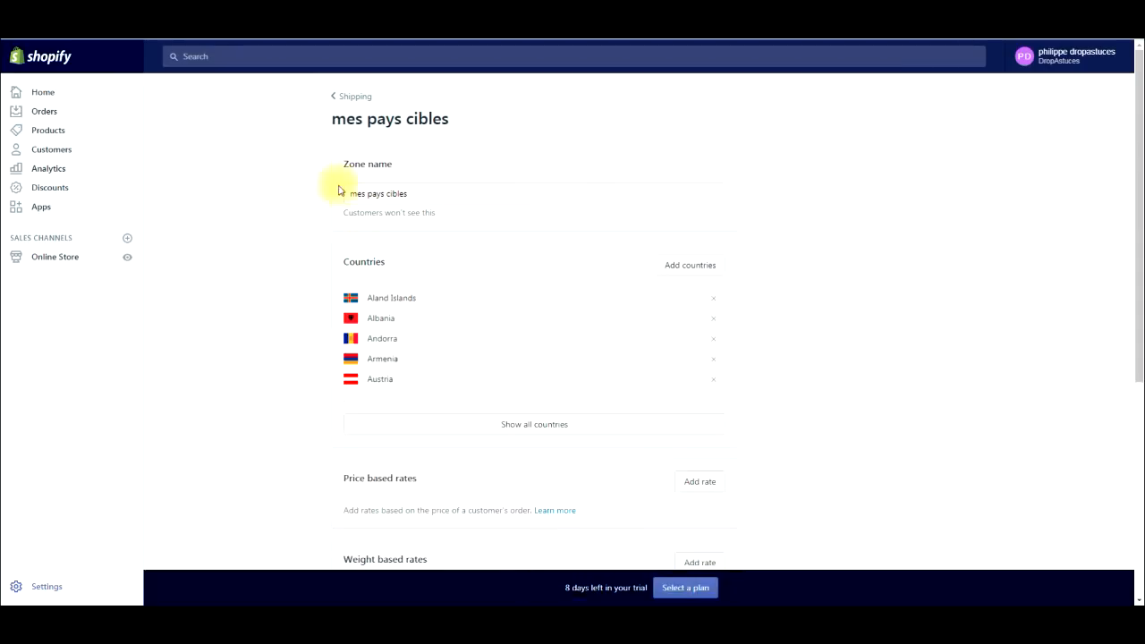
{"action": "scroll", "coordinate": [388, 251], "scroll_direction": "down", "scroll_amount": 3}
{"action": "scroll", "coordinate": [388, 250], "scroll_direction": "down", "scroll_amount": 1}
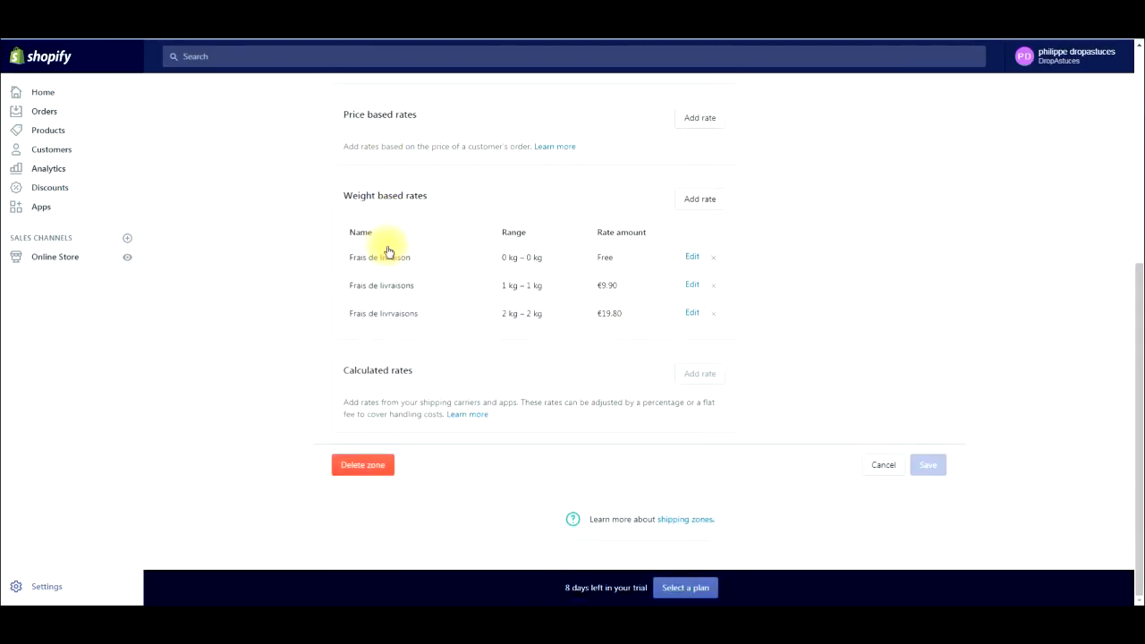
{"action": "scroll", "coordinate": [322, 160], "scroll_direction": "up", "scroll_amount": 5}
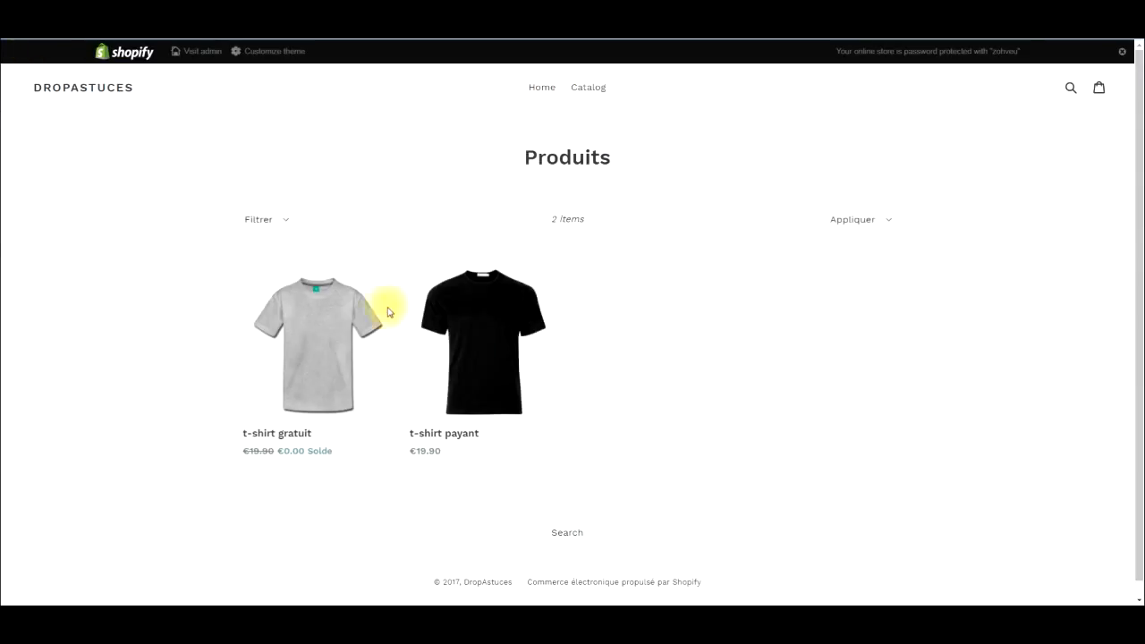
On the storefront, add one t-shirt gratuit to the cart and proceed to checkout
{"action": "left_click", "coordinate": [307, 387]}
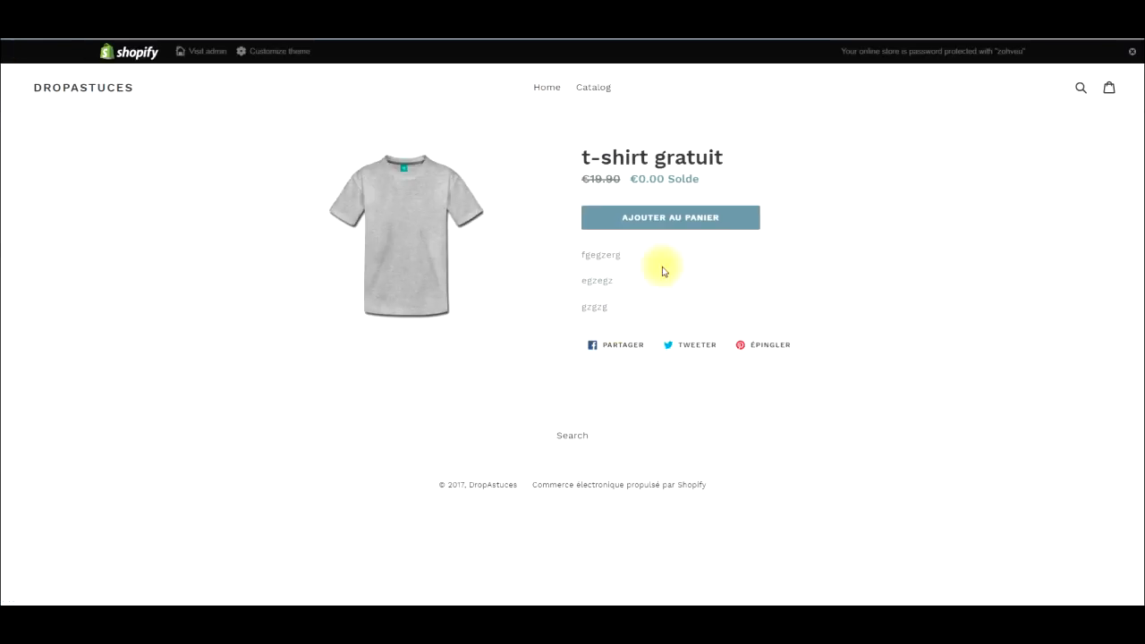
{"action": "left_click", "coordinate": [698, 224]}
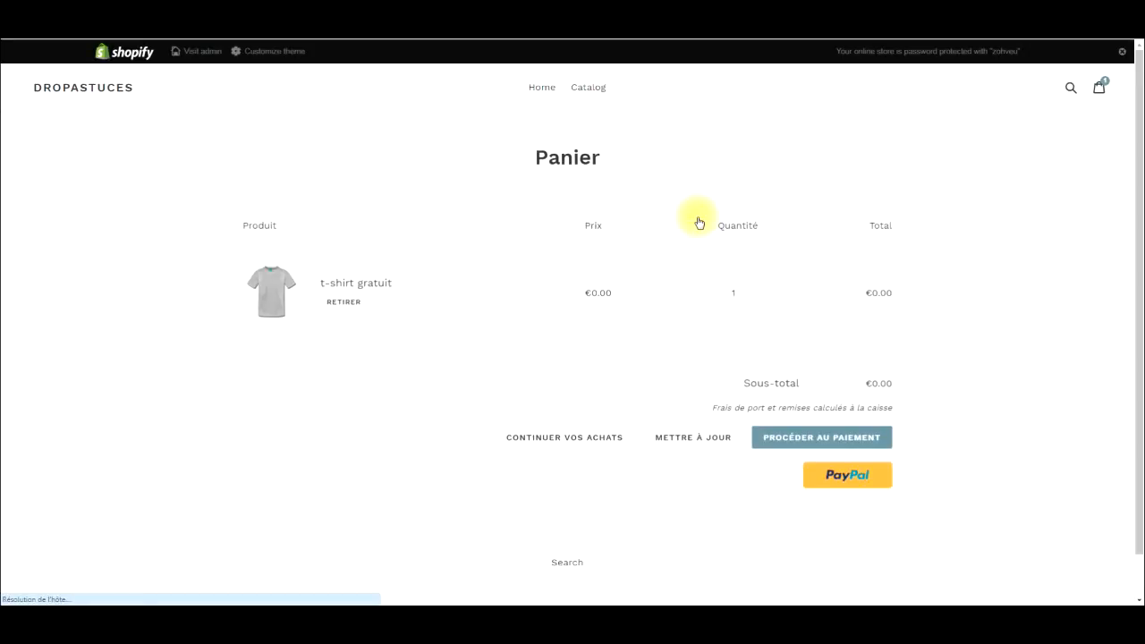
{"action": "left_click", "coordinate": [855, 445]}
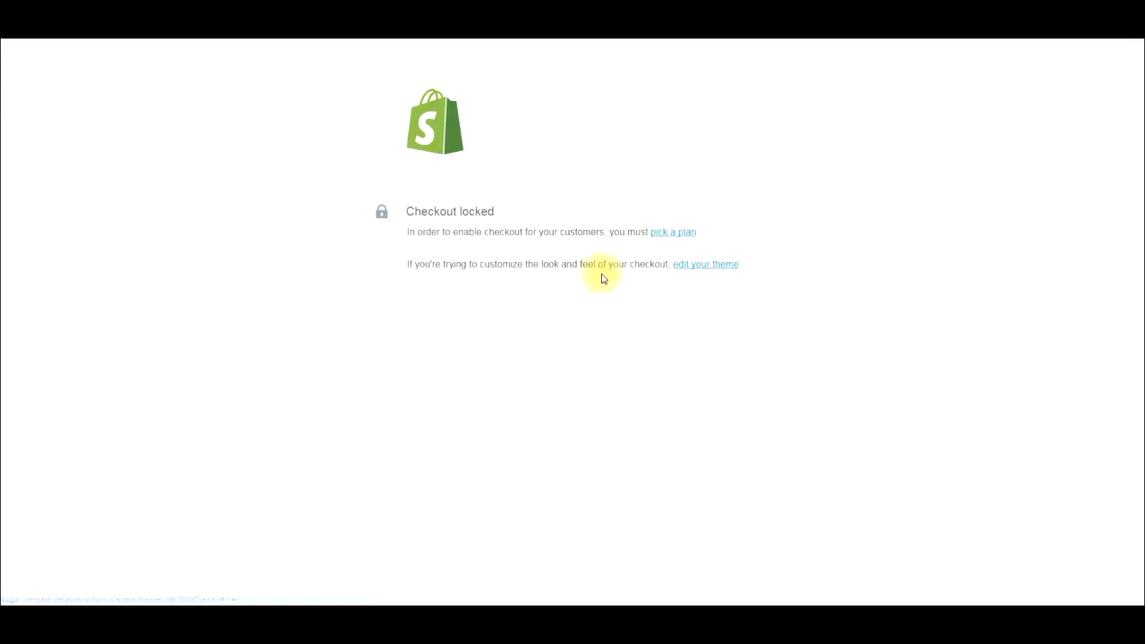
Return to the mes pays cibles zone in the Shopify admin and review the weight ranges and amounts of its rates
{"action": "left_click", "coordinate": [19, 34]}
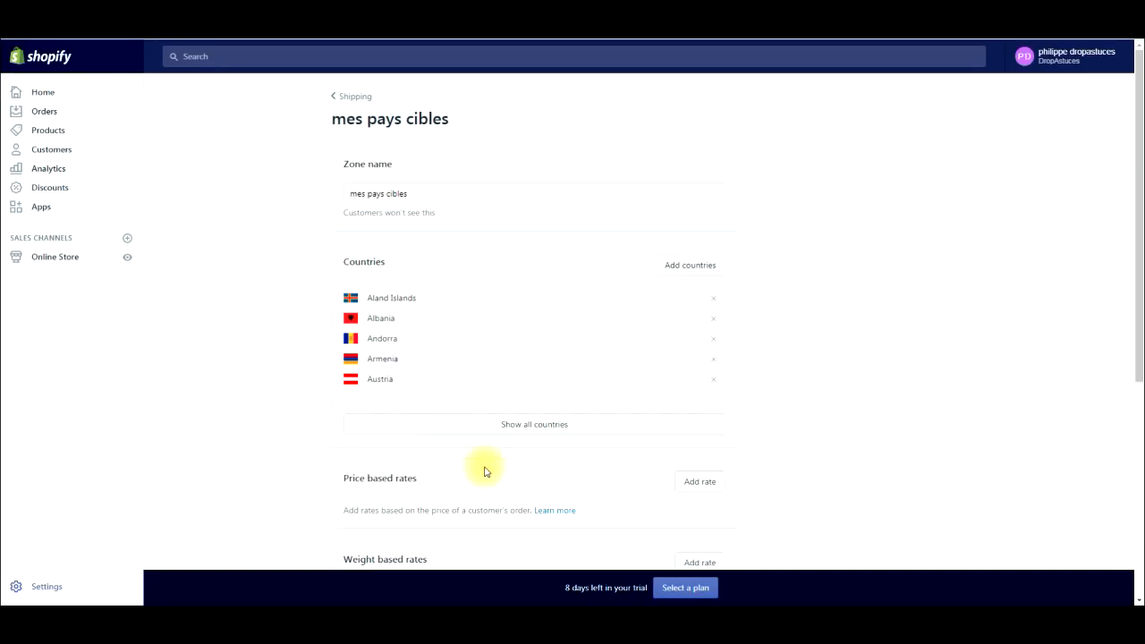
{"action": "scroll", "coordinate": [465, 468], "scroll_direction": "down", "scroll_amount": 2}
{"action": "scroll", "coordinate": [467, 461], "scroll_direction": "up", "scroll_amount": 1}
{"action": "scroll", "coordinate": [494, 461], "scroll_direction": "up", "scroll_amount": 1}
{"action": "scroll", "coordinate": [546, 456], "scroll_direction": "down", "scroll_amount": 1}
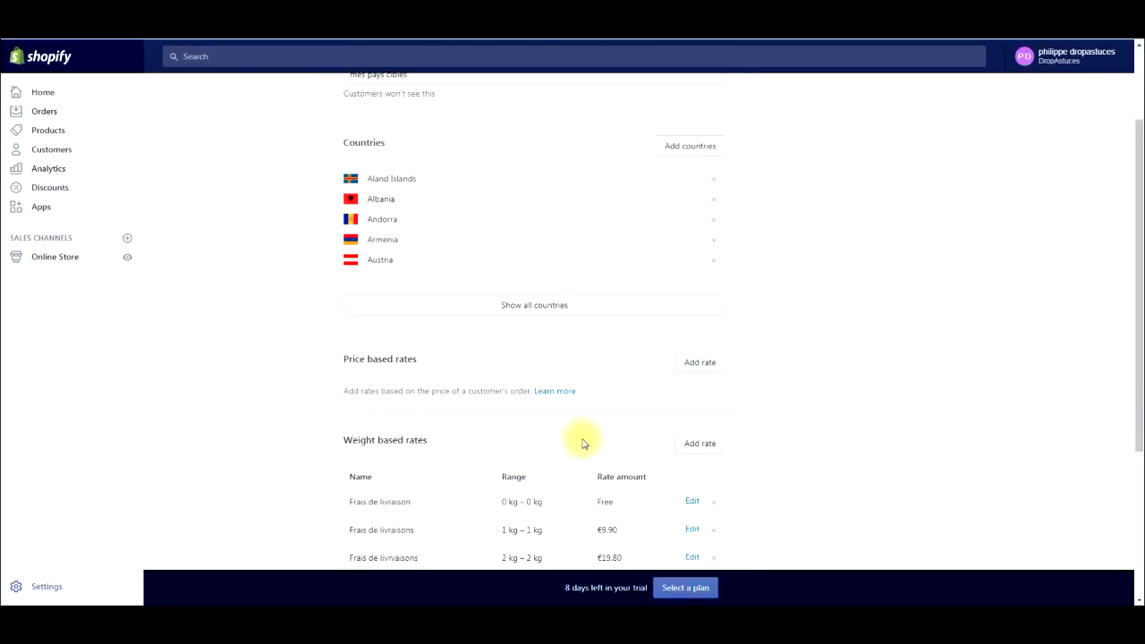
{"action": "scroll", "coordinate": [530, 436], "scroll_direction": "down", "scroll_amount": 2}
{"action": "scroll", "coordinate": [529, 435], "scroll_direction": "up", "scroll_amount": 1}
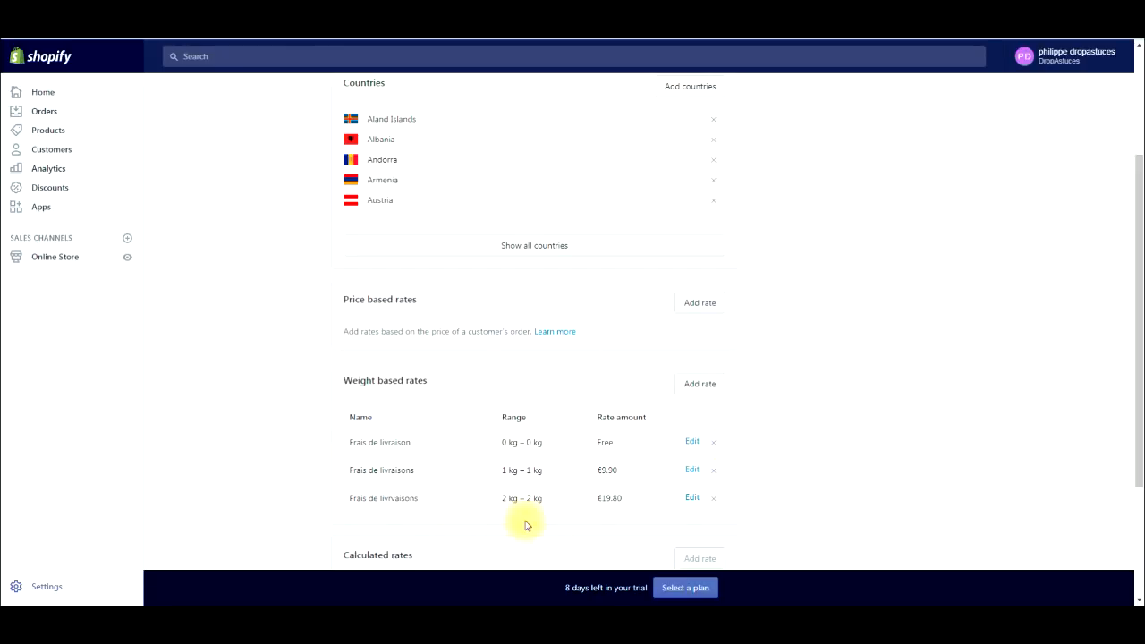
{"action": "scroll", "coordinate": [519, 492], "scroll_direction": "down", "scroll_amount": 1}
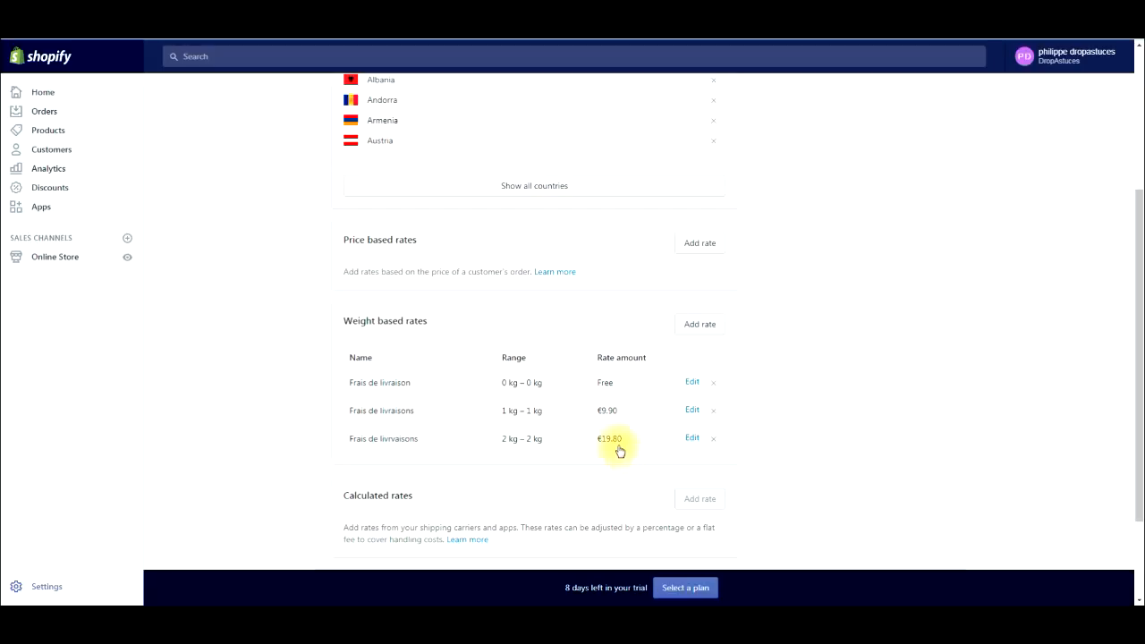
{"action": "scroll", "coordinate": [537, 476], "scroll_direction": "down", "scroll_amount": 2}
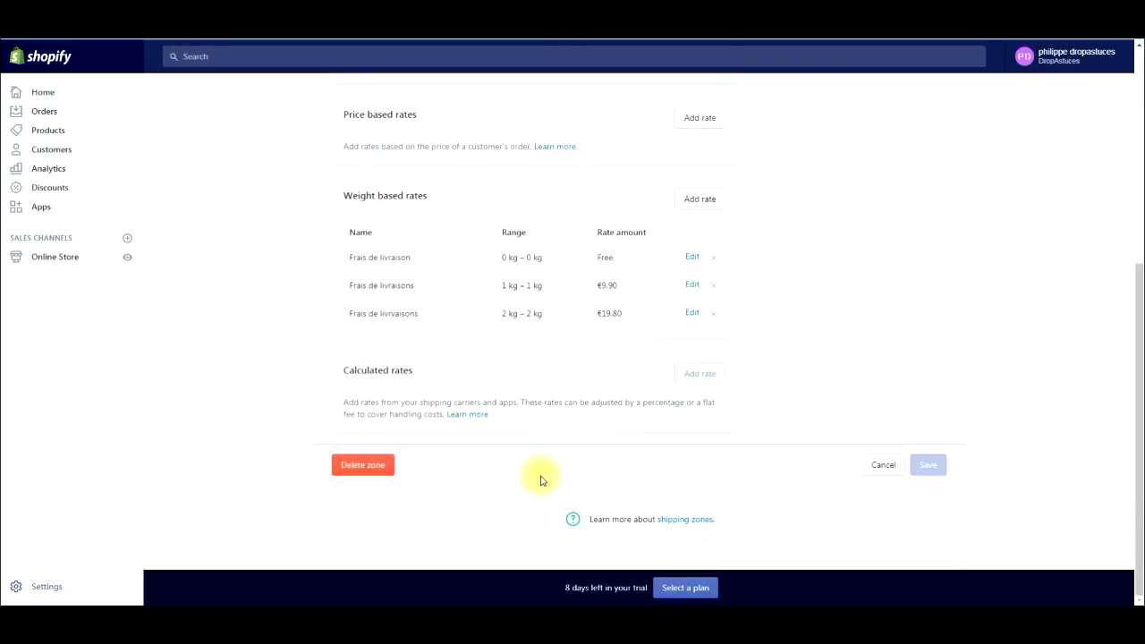
{"action": "scroll", "coordinate": [536, 476], "scroll_direction": "up", "scroll_amount": 4}
{"action": "scroll", "coordinate": [537, 476], "scroll_direction": "down", "scroll_amount": 2}
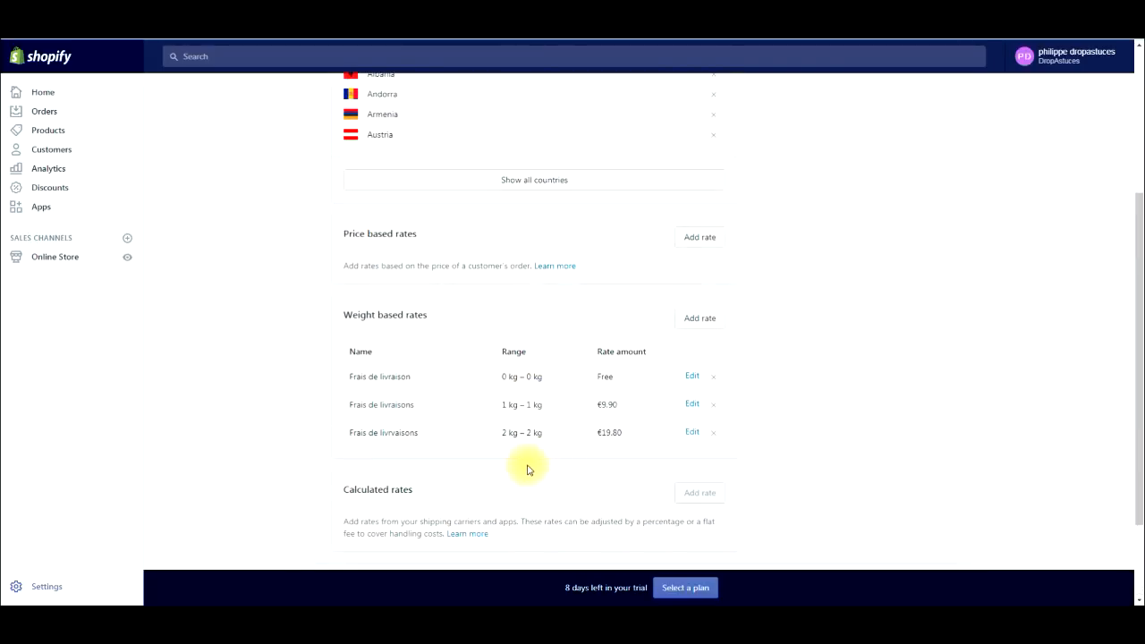